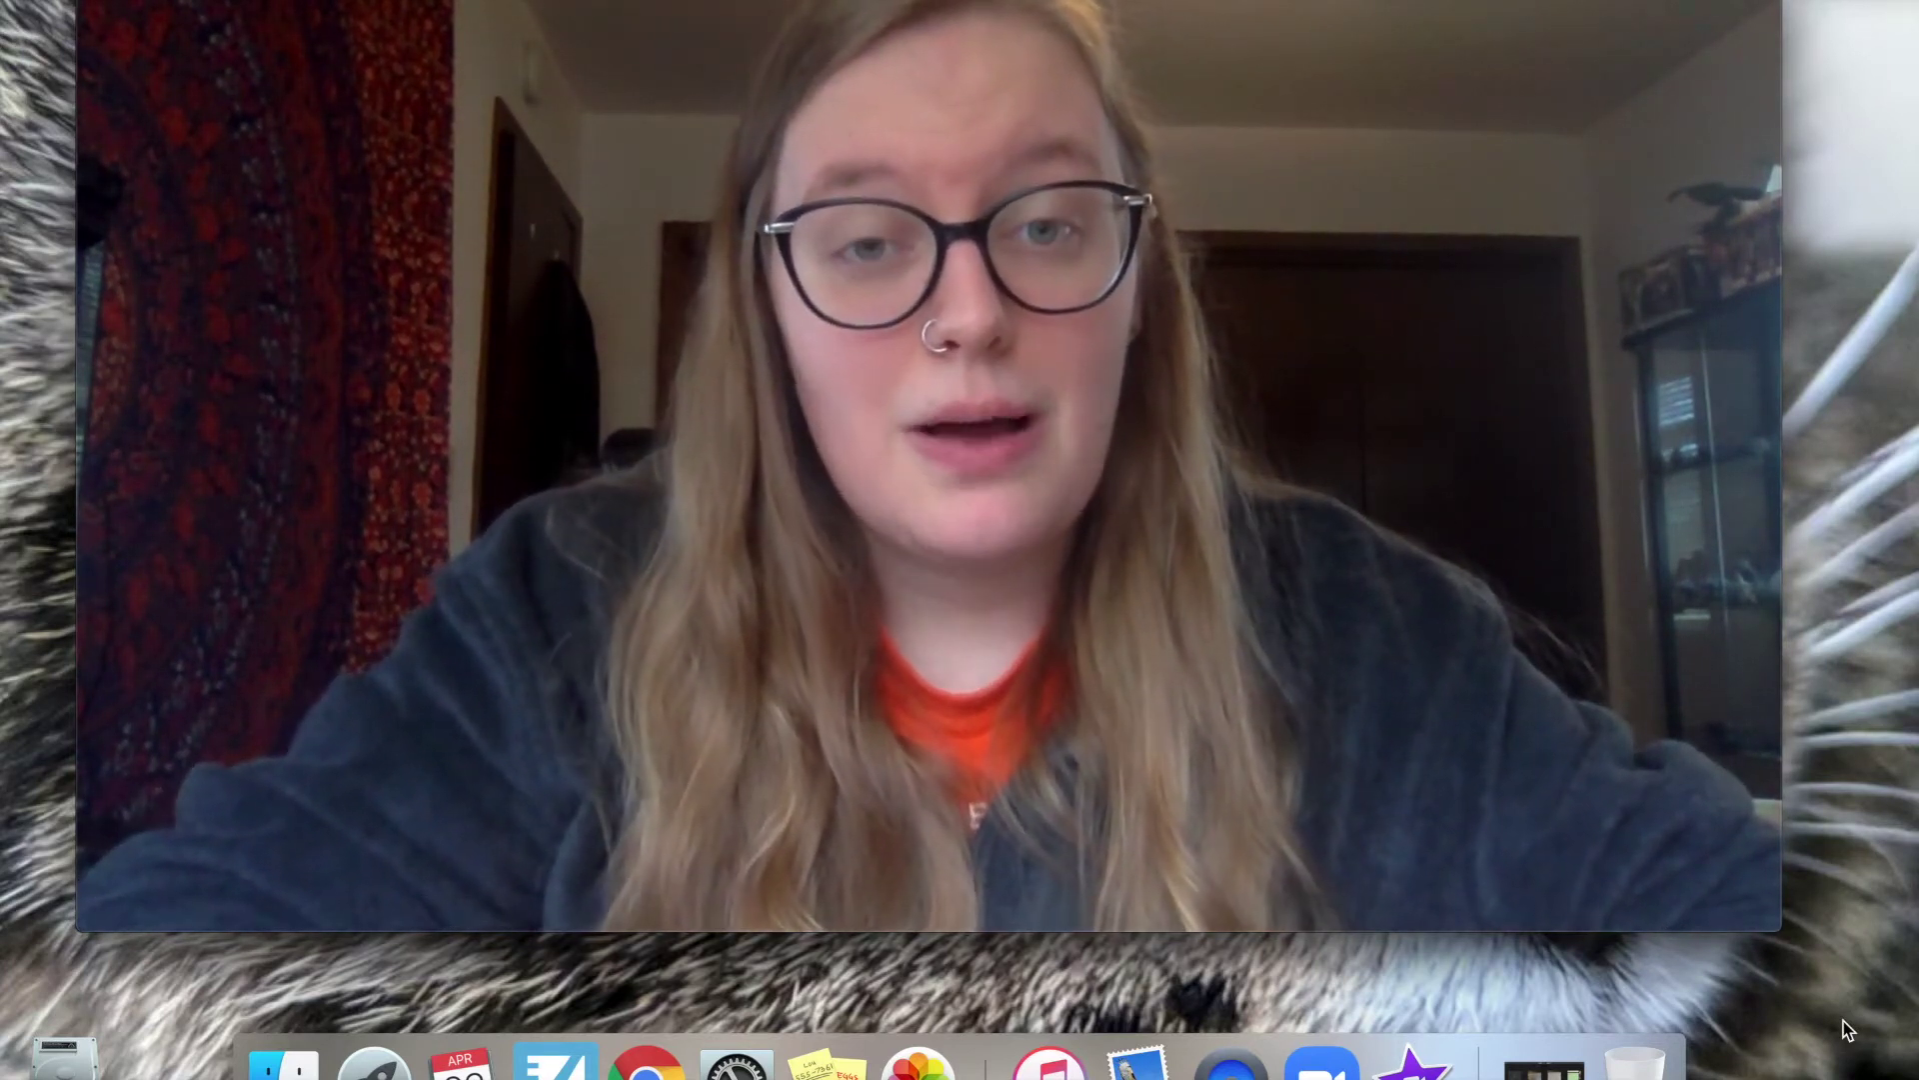
Add ' and Lewis Model' after 'Bohr Model' in the Directions.
mouse_move(1324, 818)
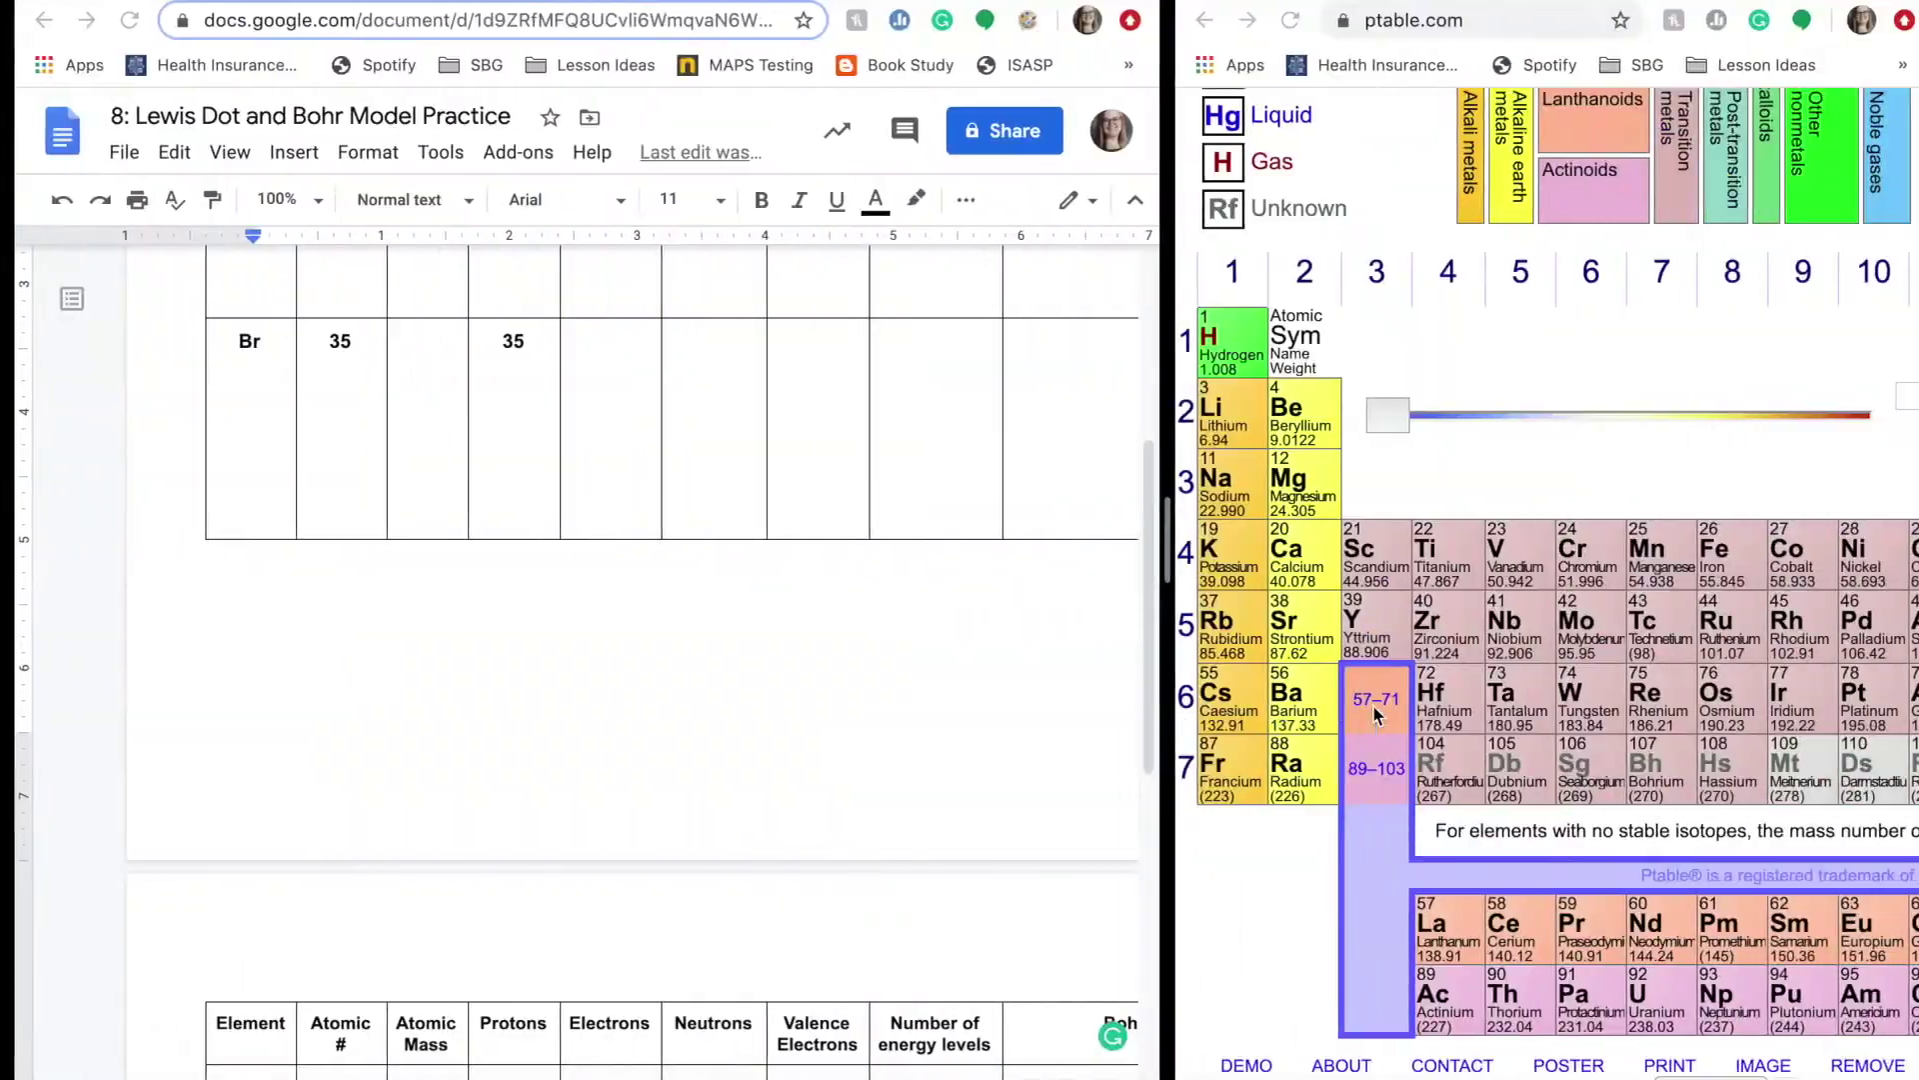
scroll(633, 530, "up", 5)
scroll(657, 612, "right", 2)
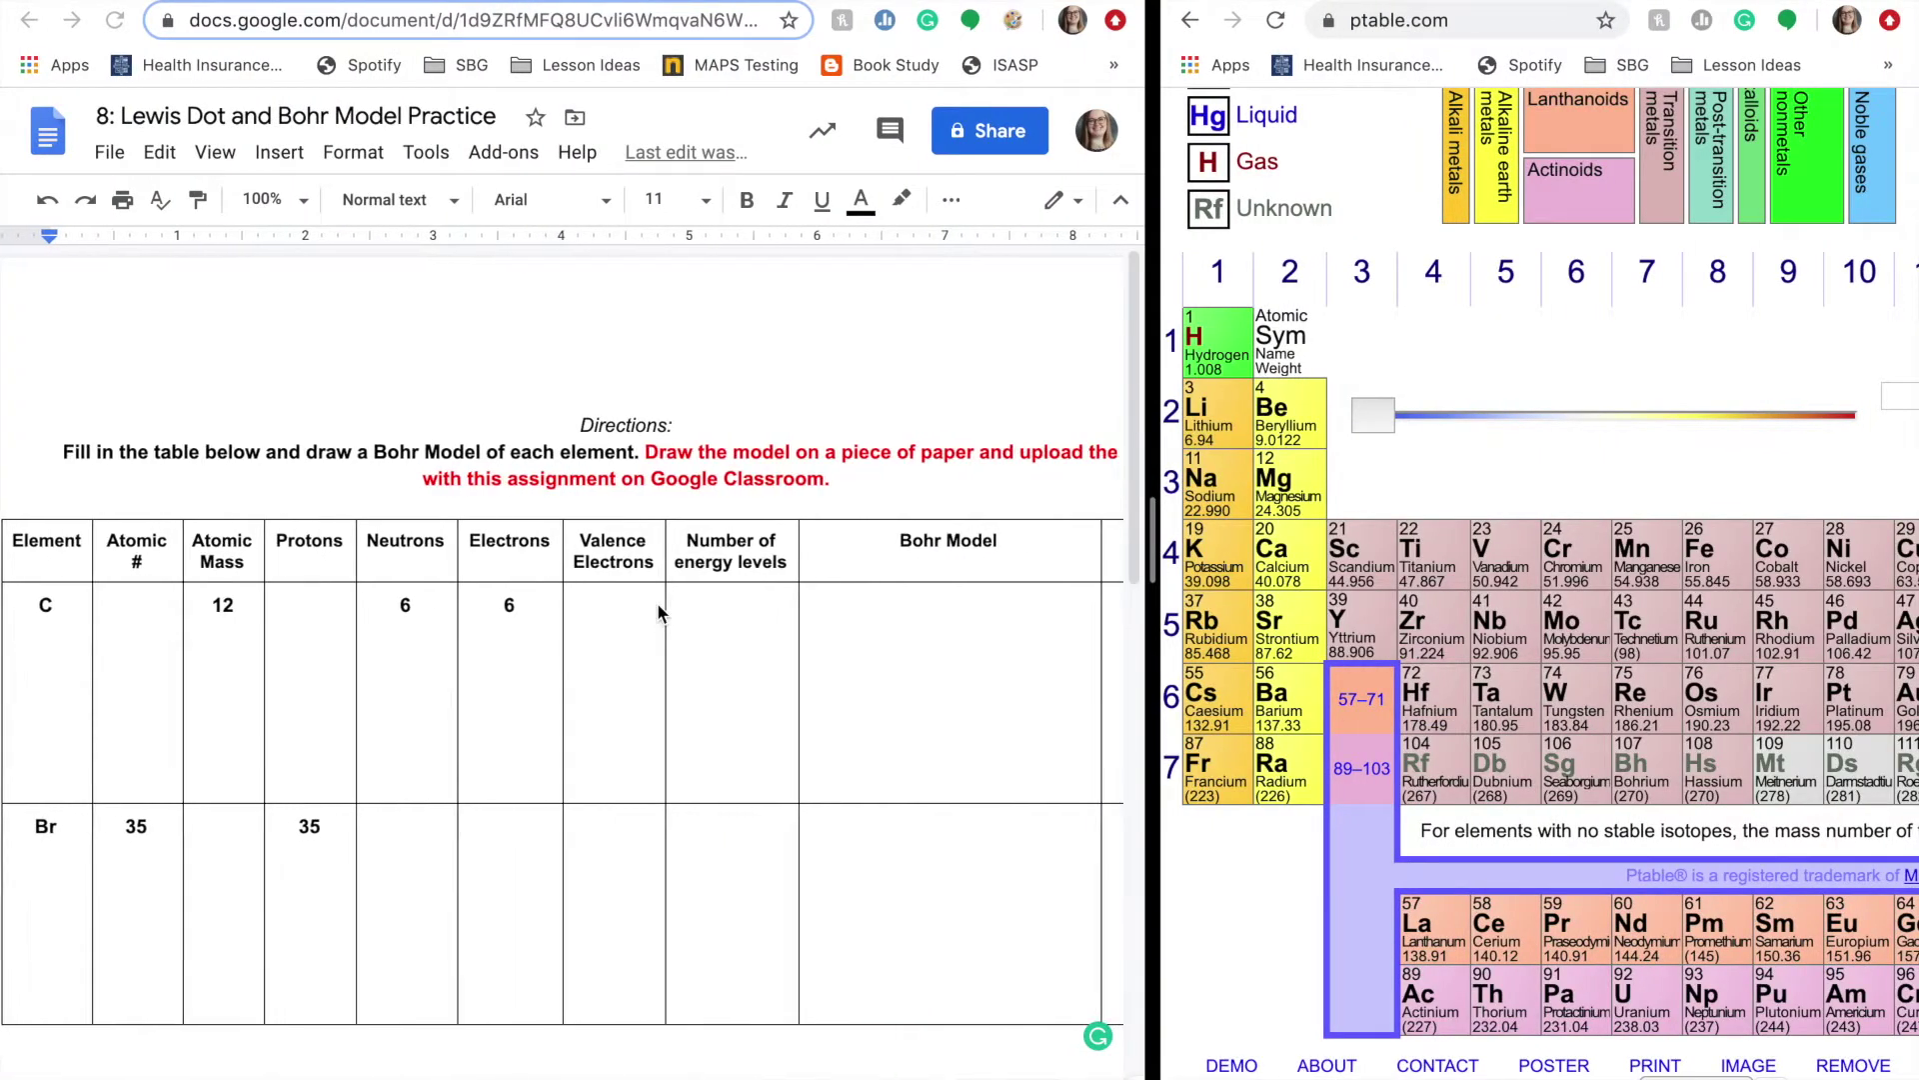
scroll(657, 602, "left", 1)
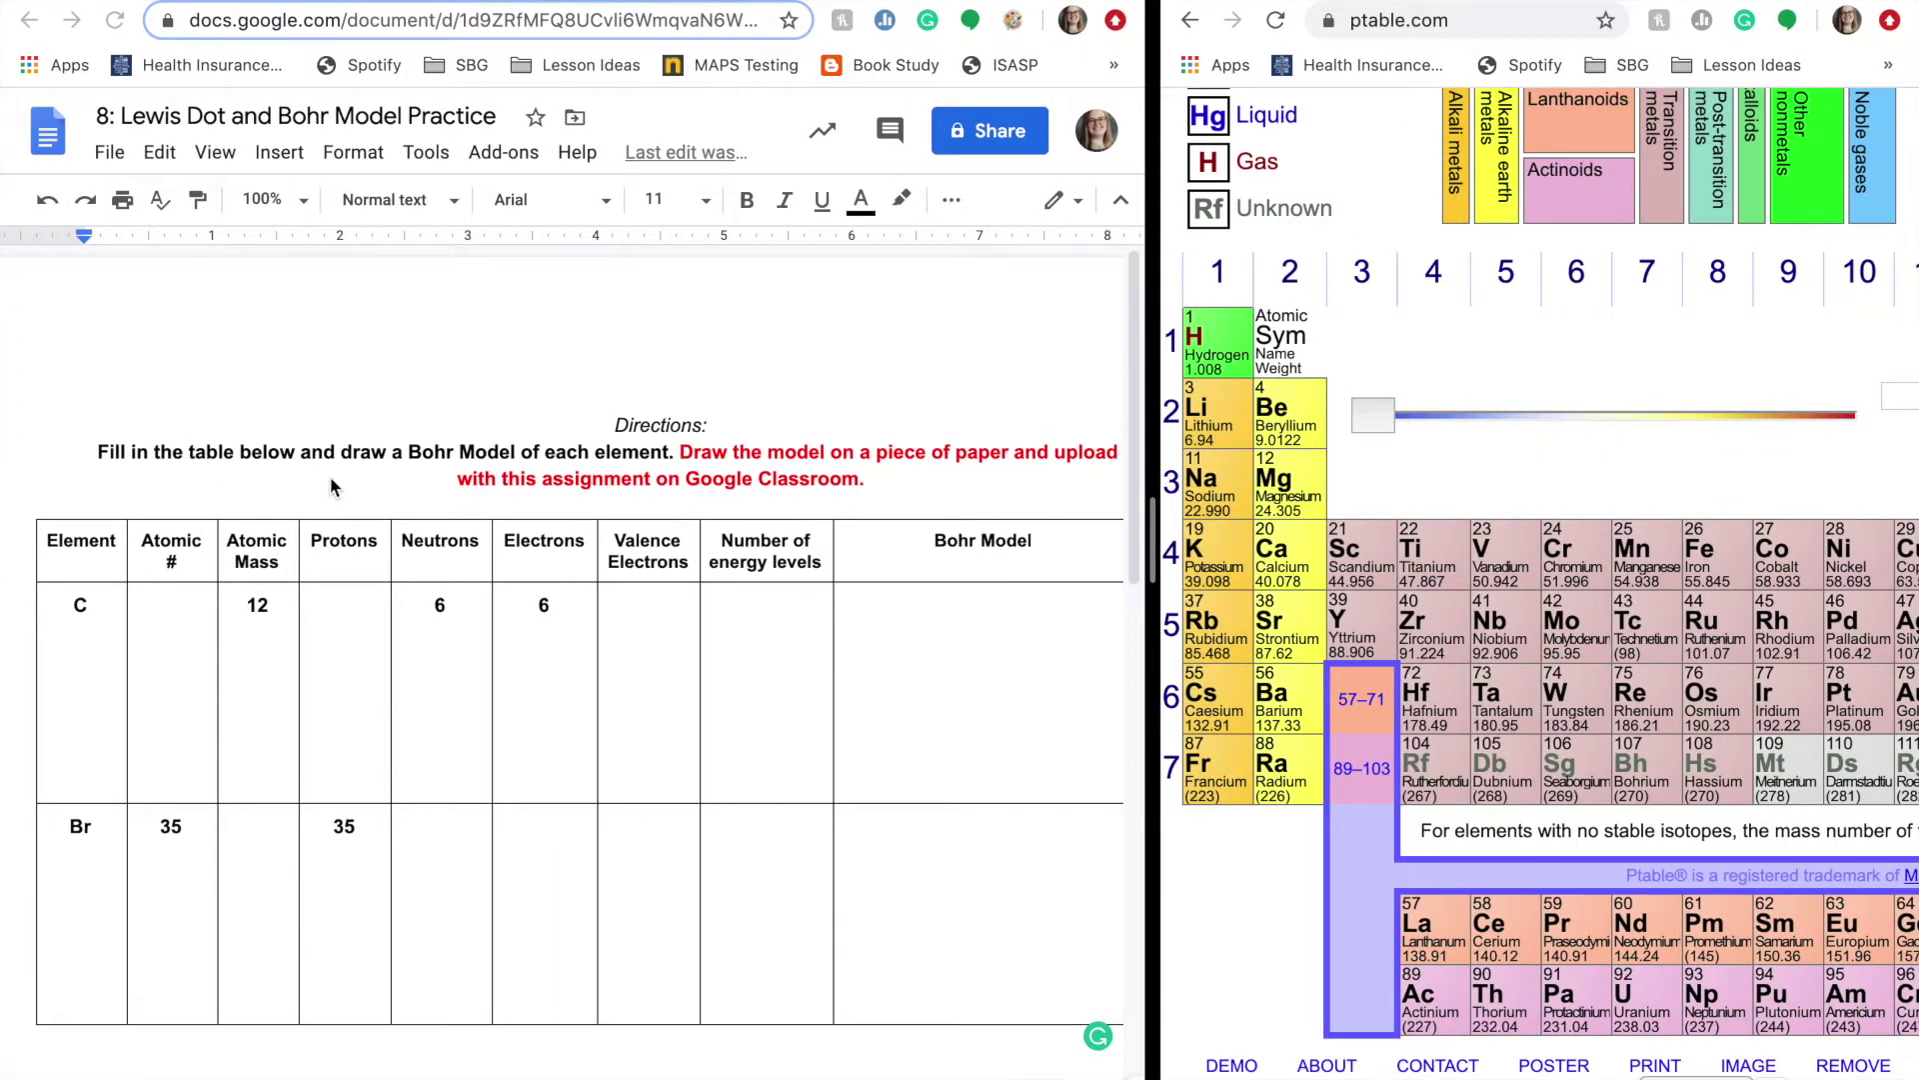
left_click(515, 451)
type("and Lewis")
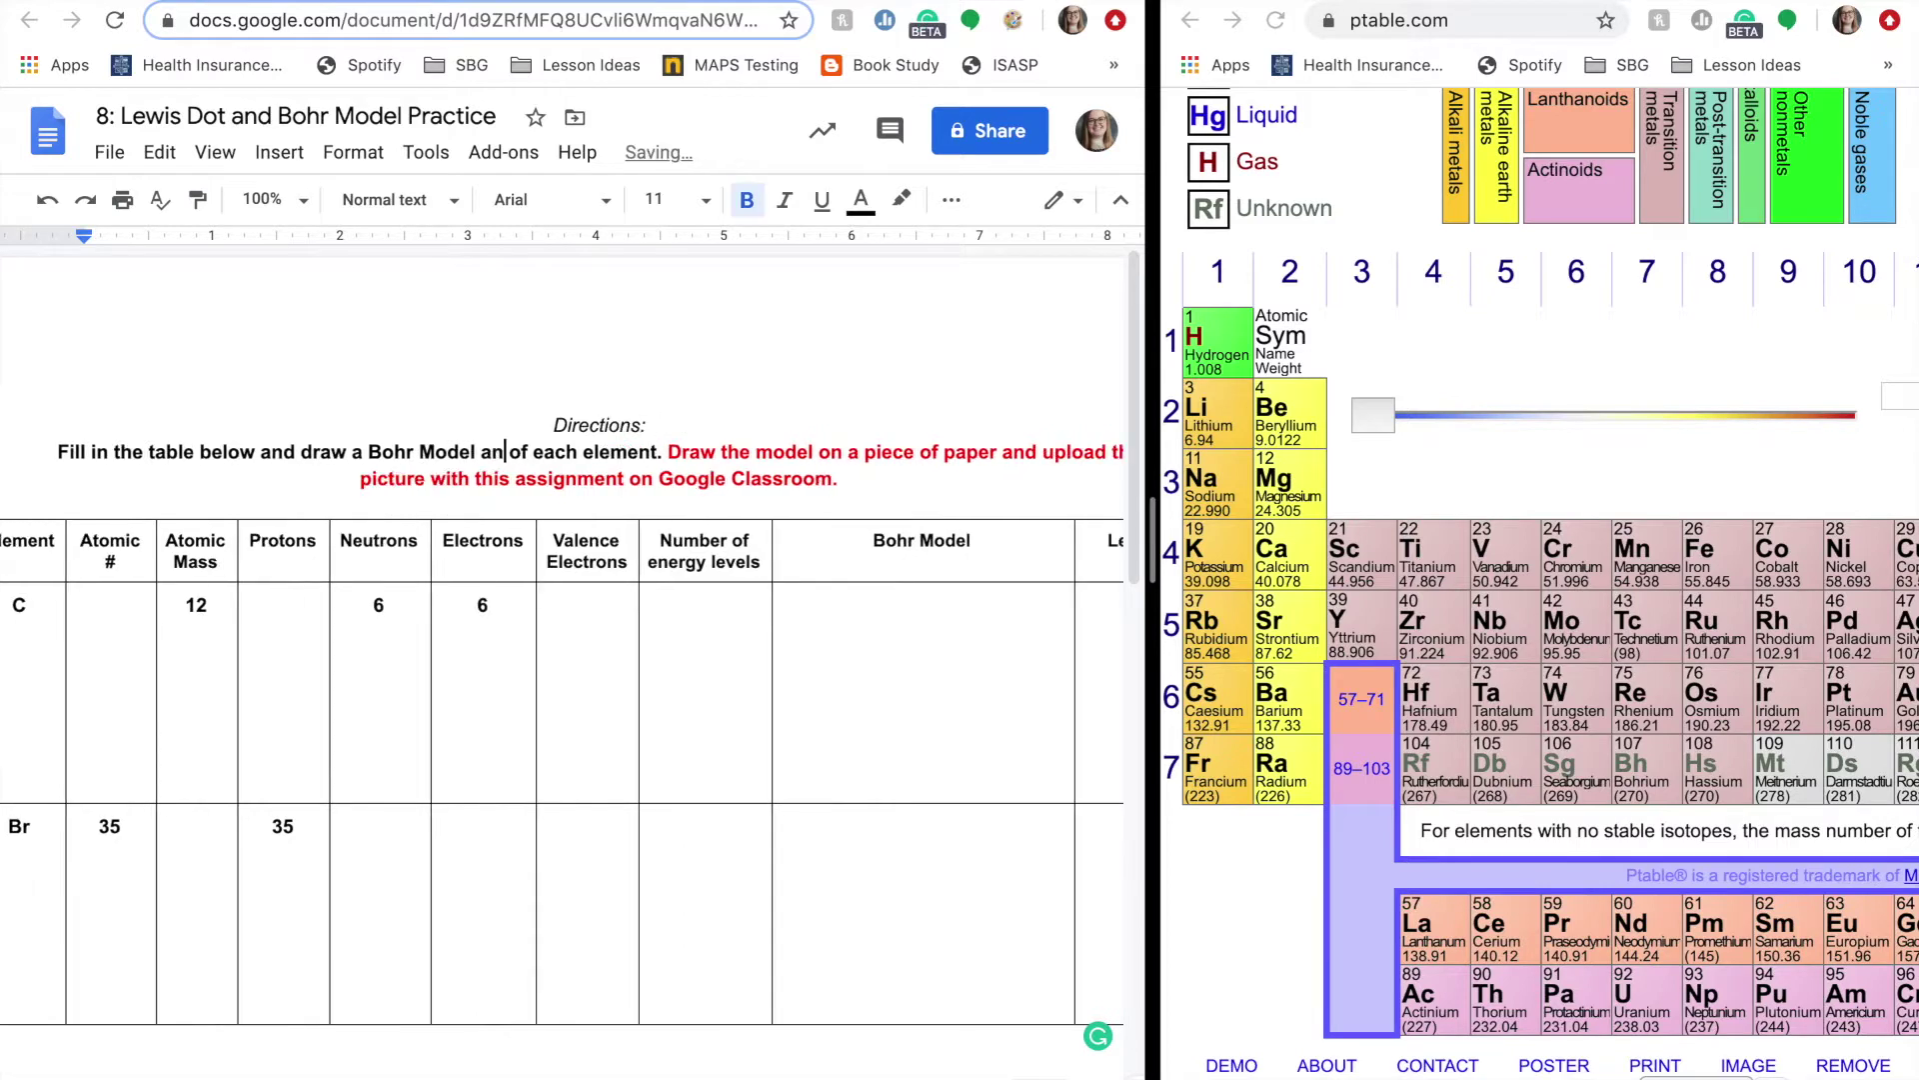
type(" Model")
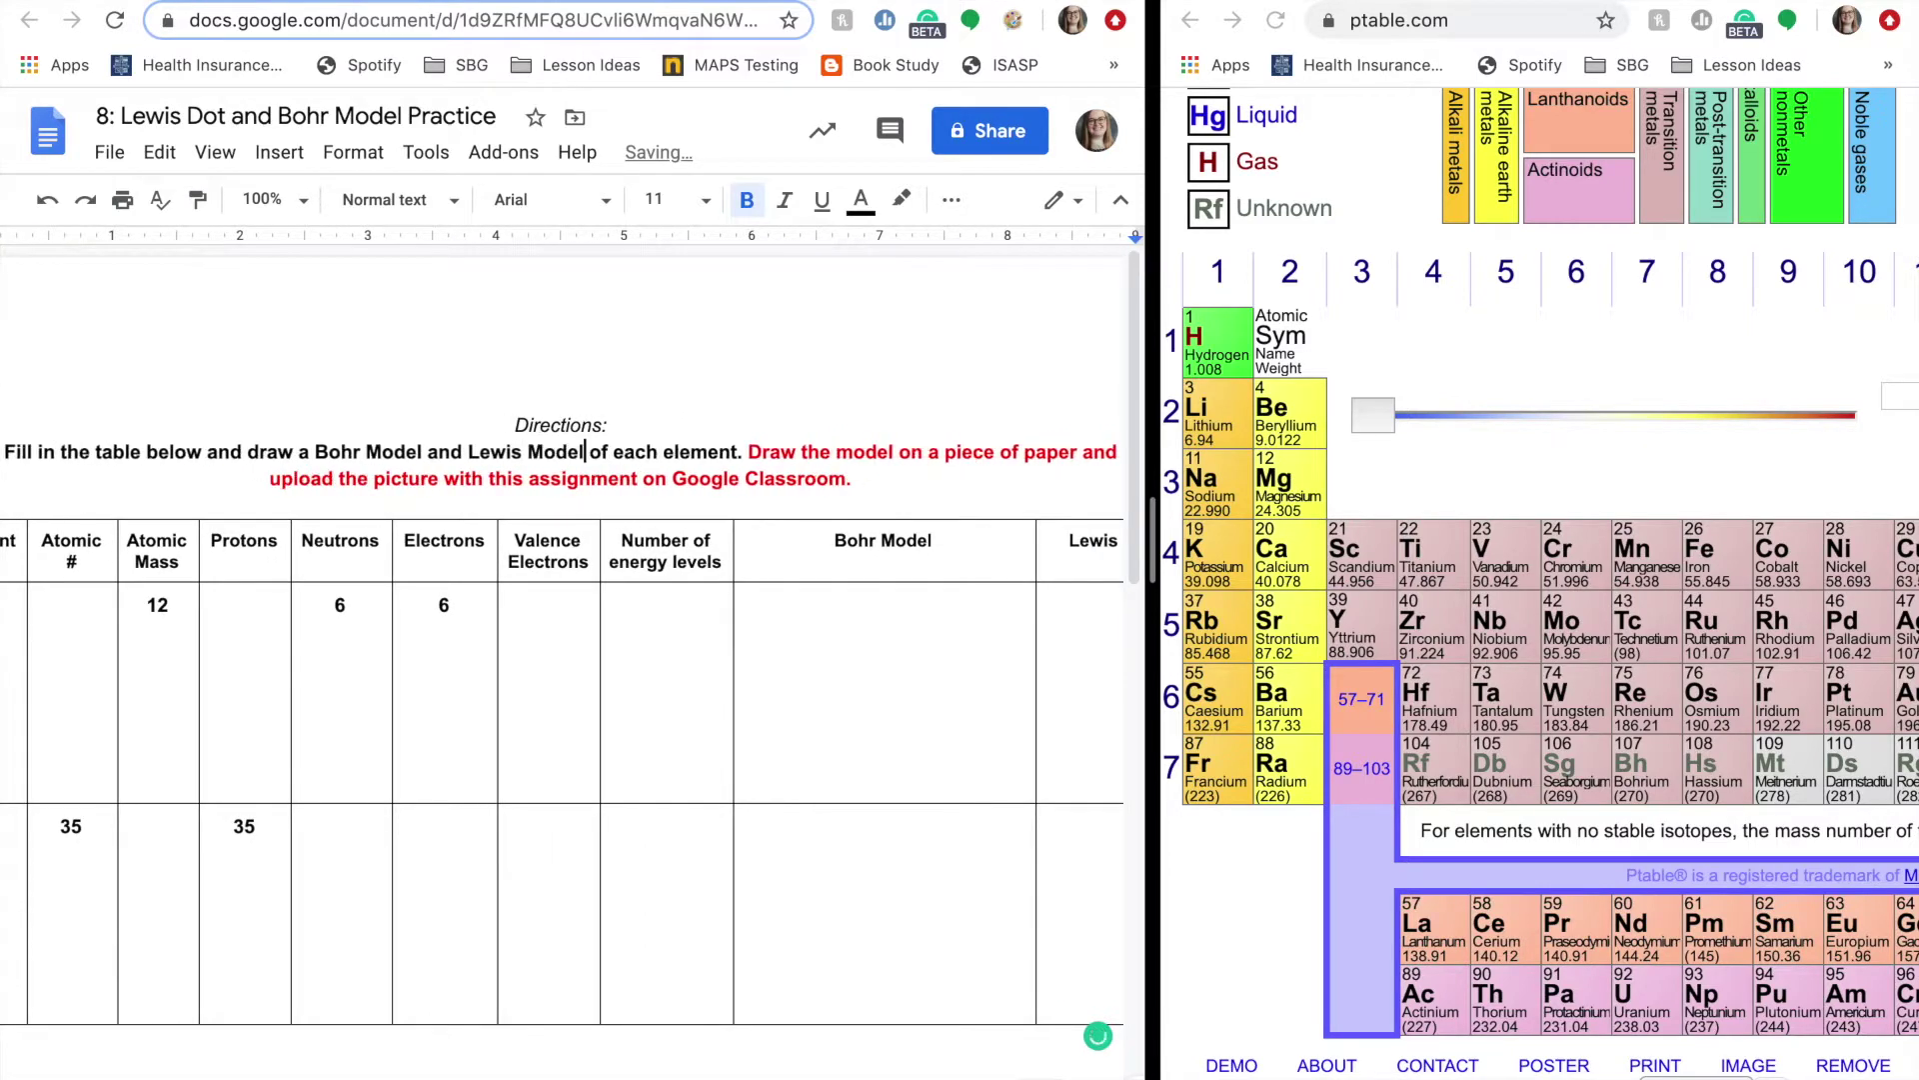
Make 'model' plural as 'models' in the red direction text.
scroll(682, 619, "right", 3)
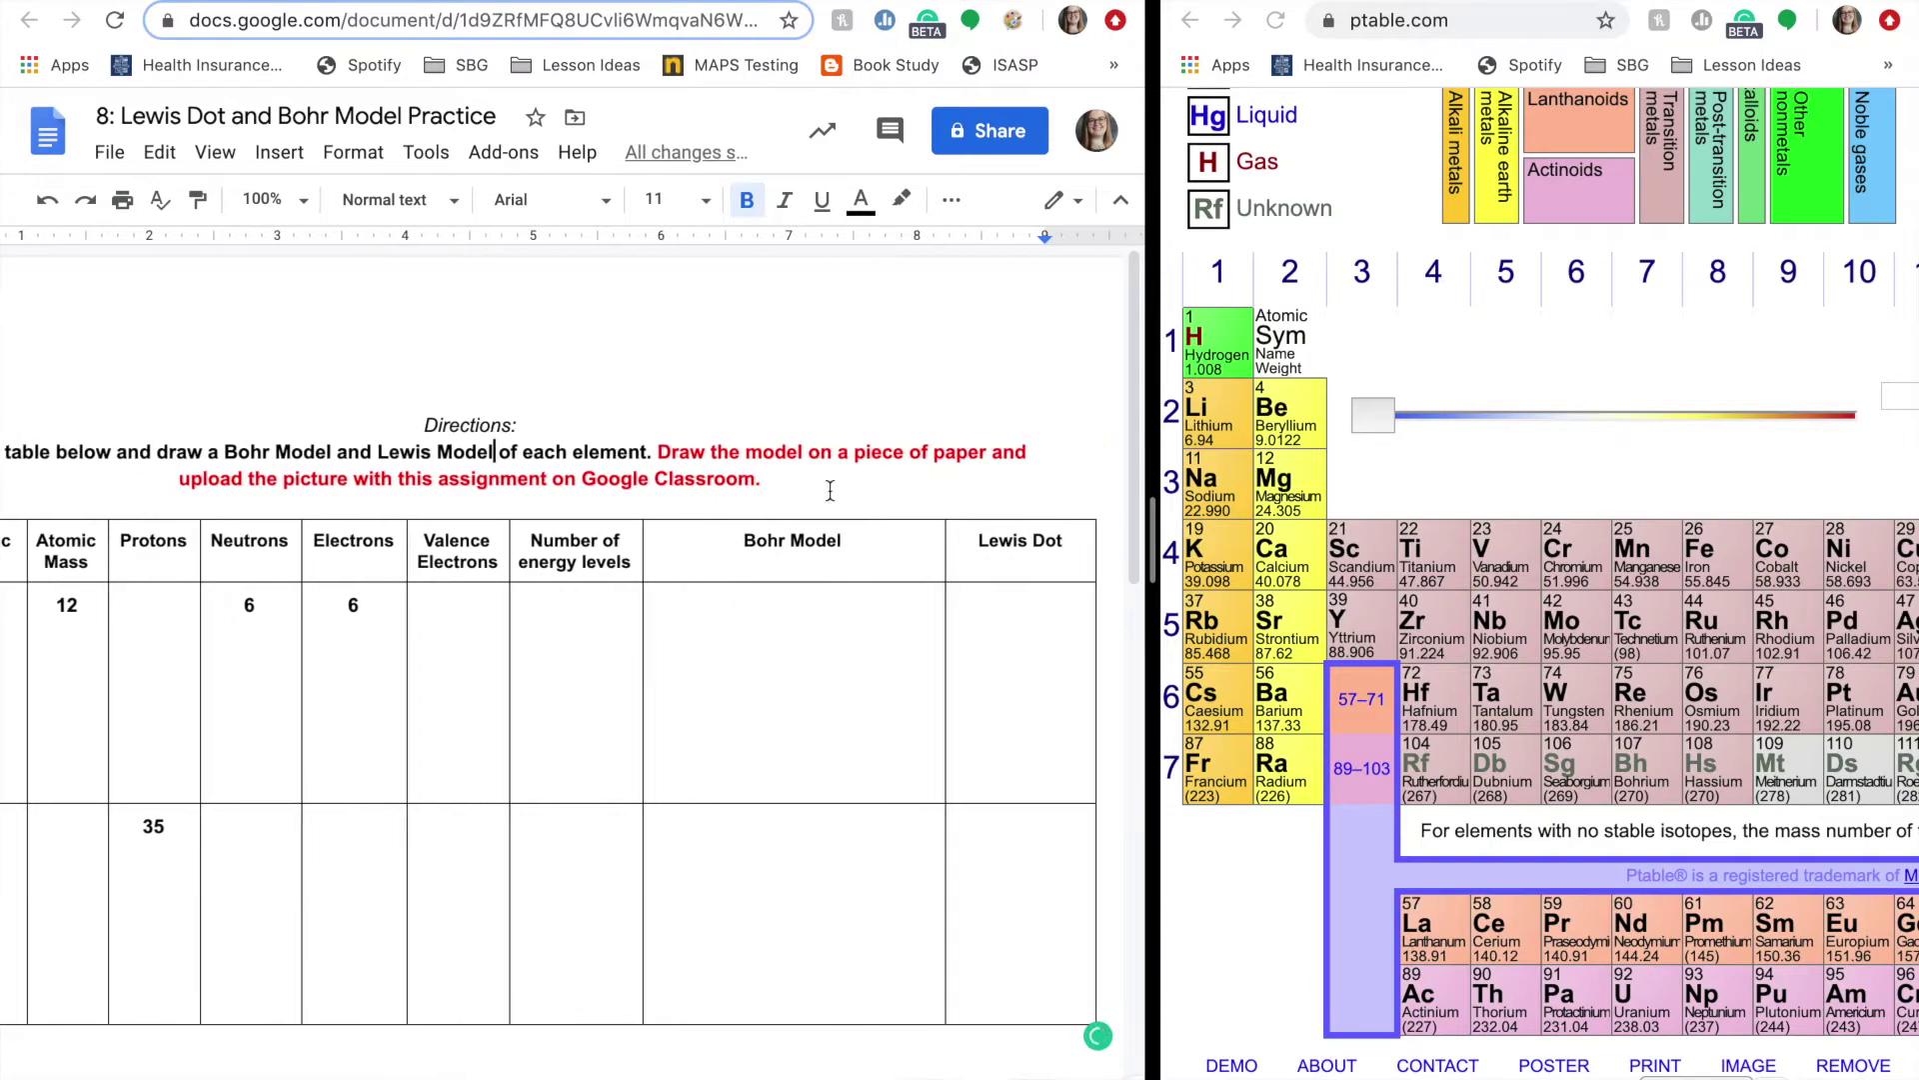
left_click(804, 456)
scroll(805, 456, "left", 2)
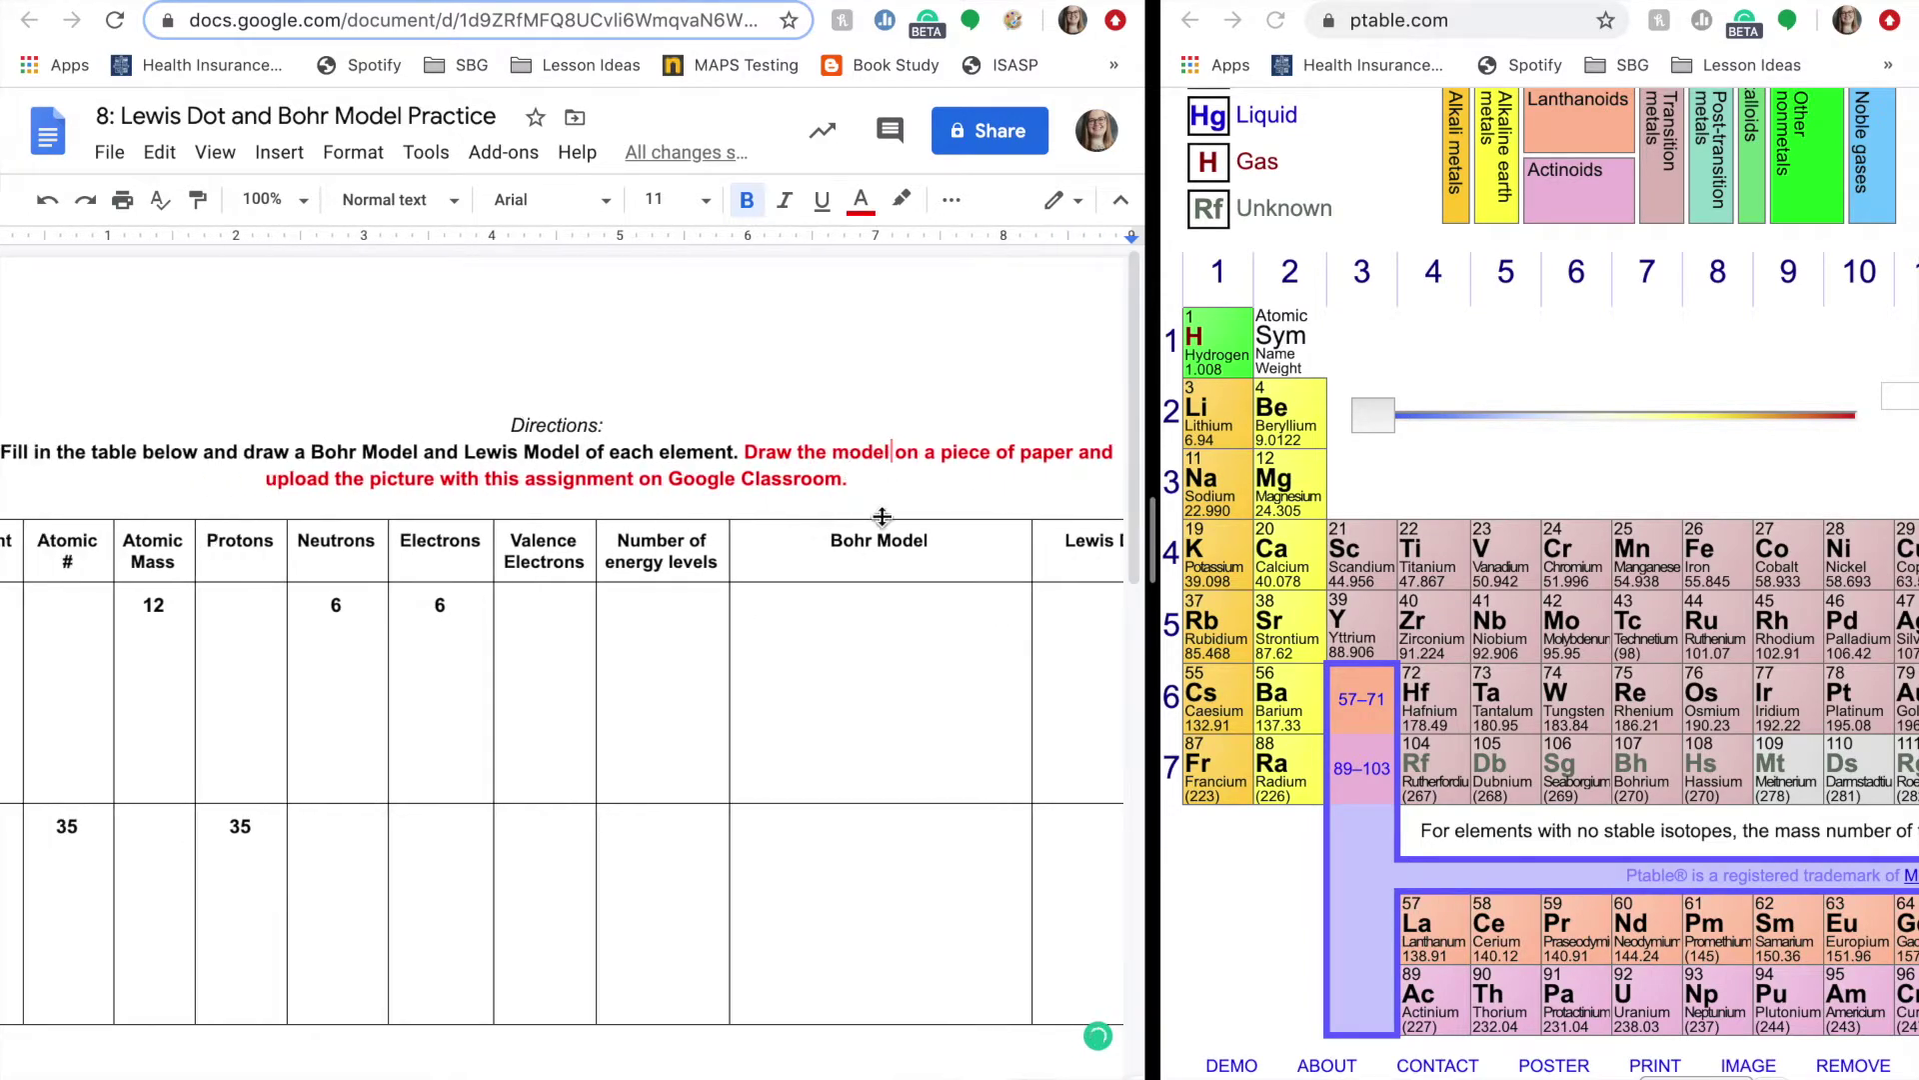
type("s")
scroll(907, 523, "right", 1)
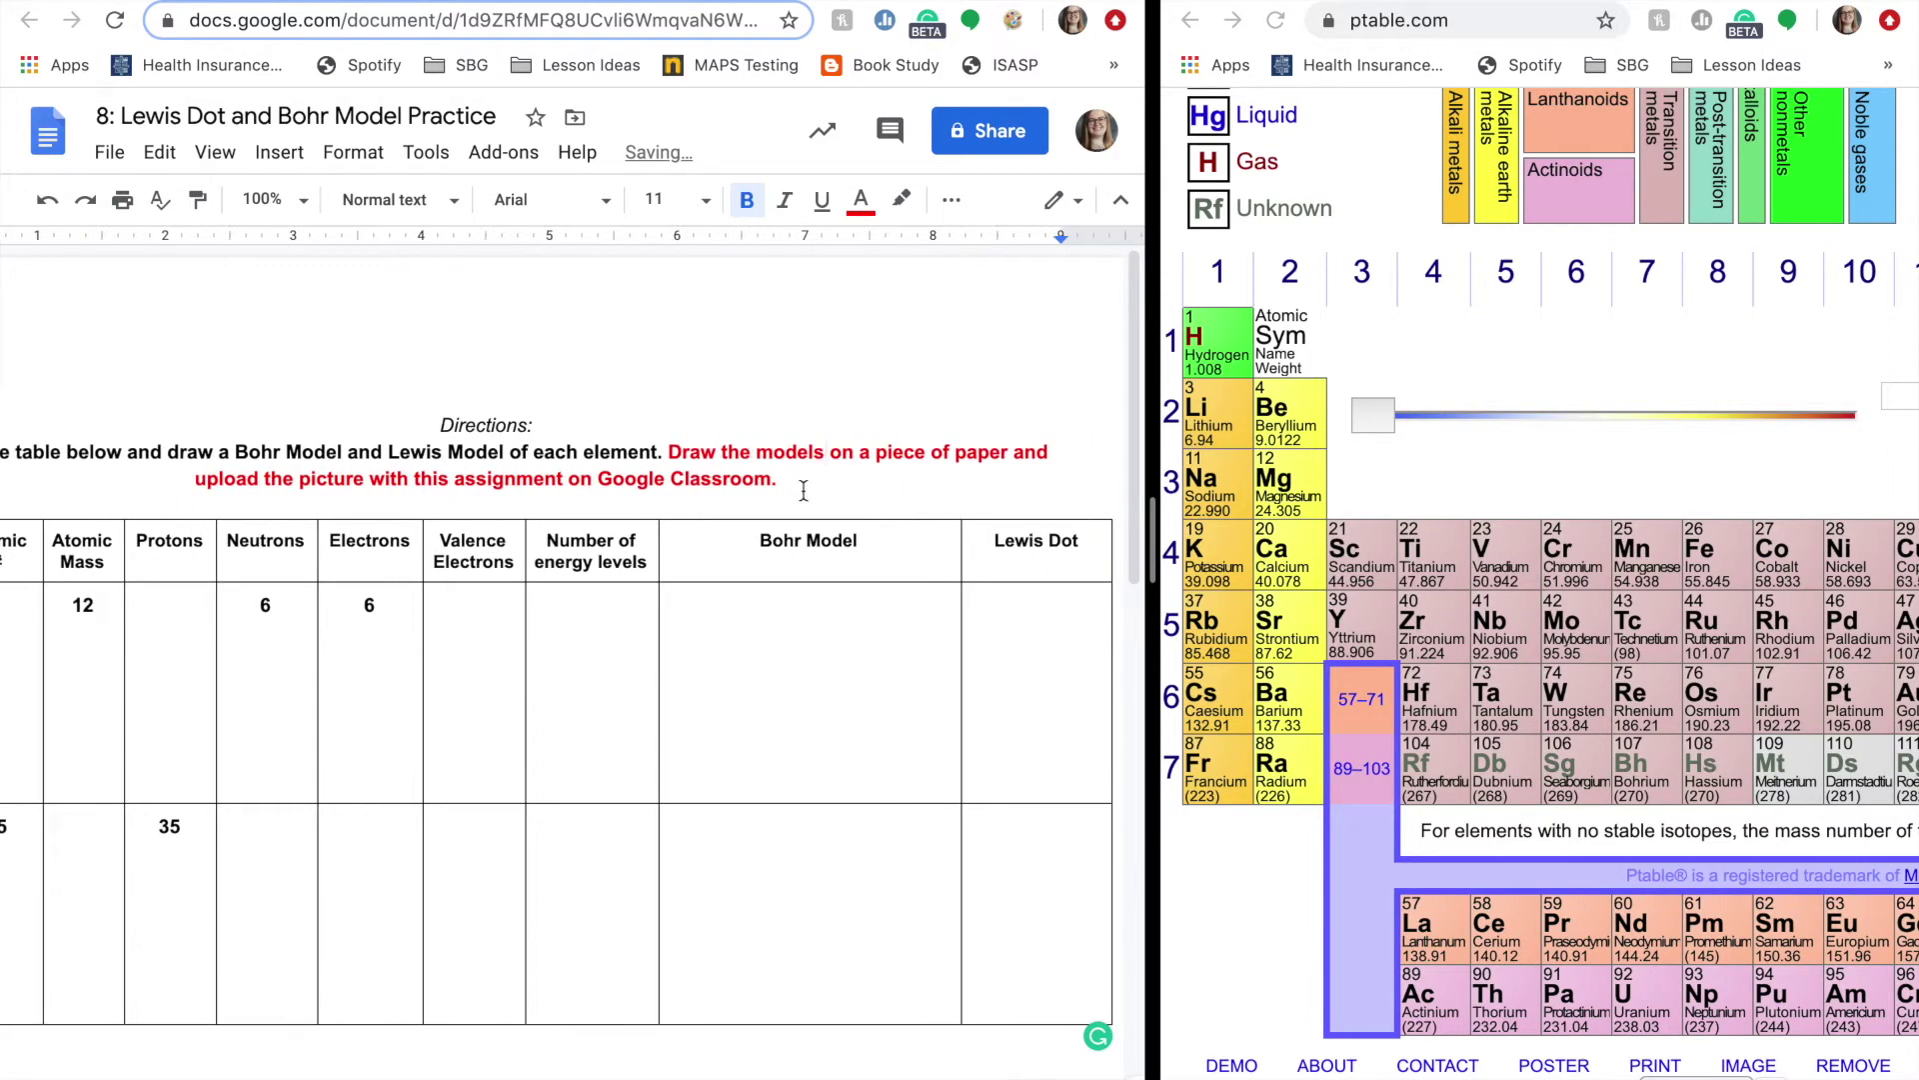
scroll(796, 700, "down", 2)
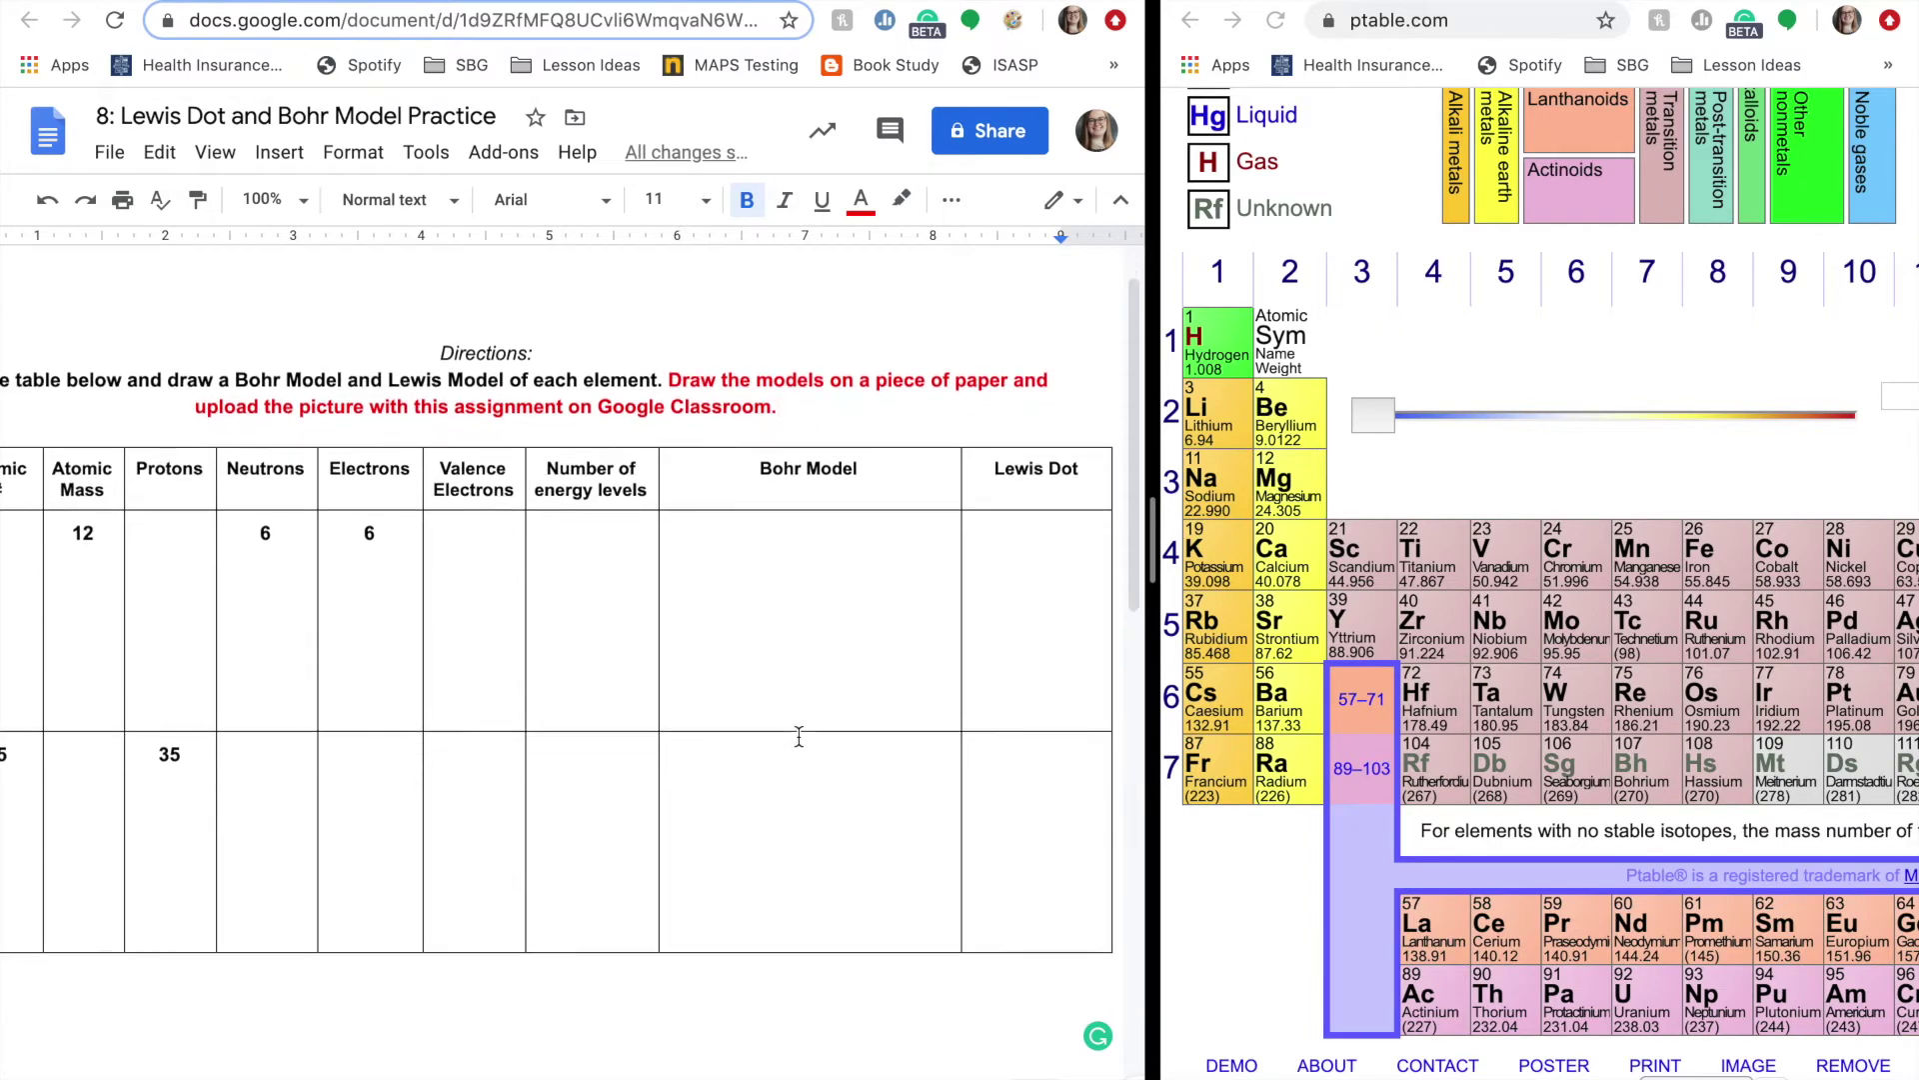
scroll(850, 785, "down", 2)
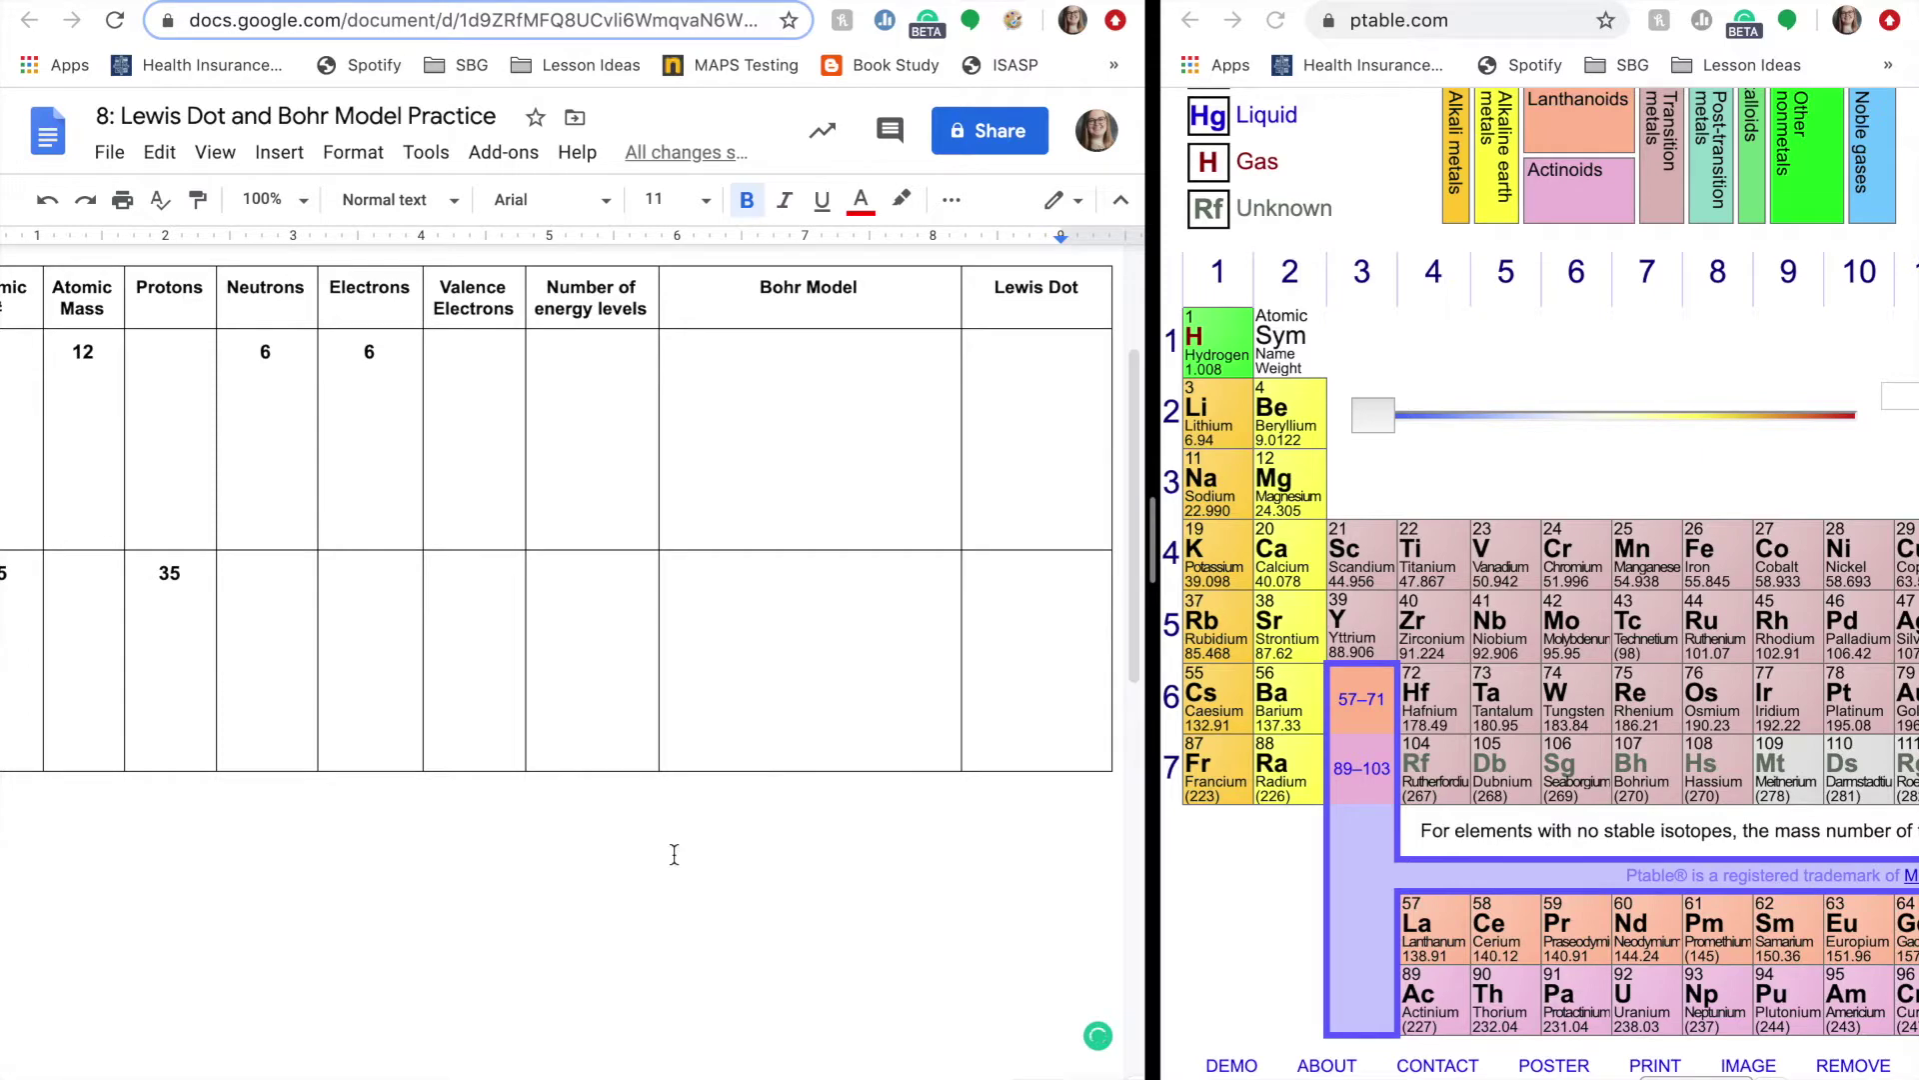
scroll(737, 987, "down", 8)
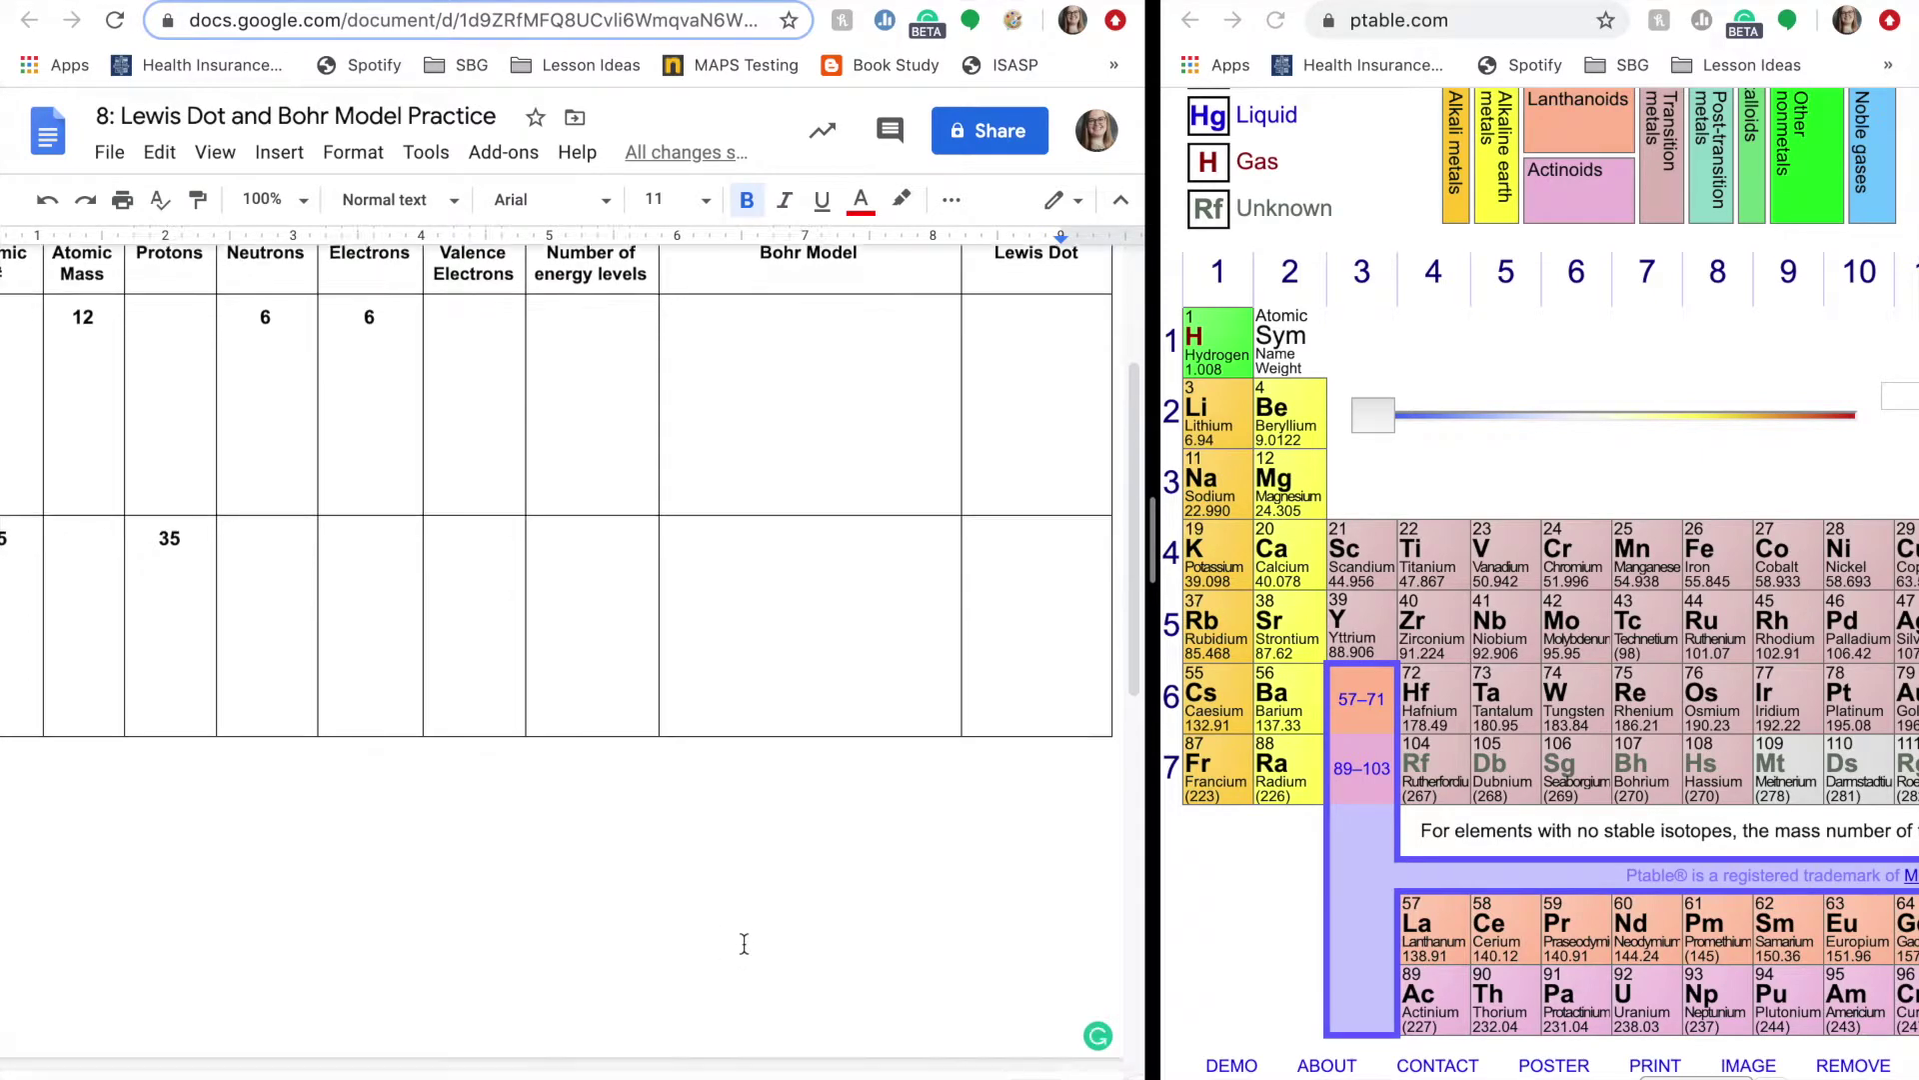
scroll(745, 944, "down", 3)
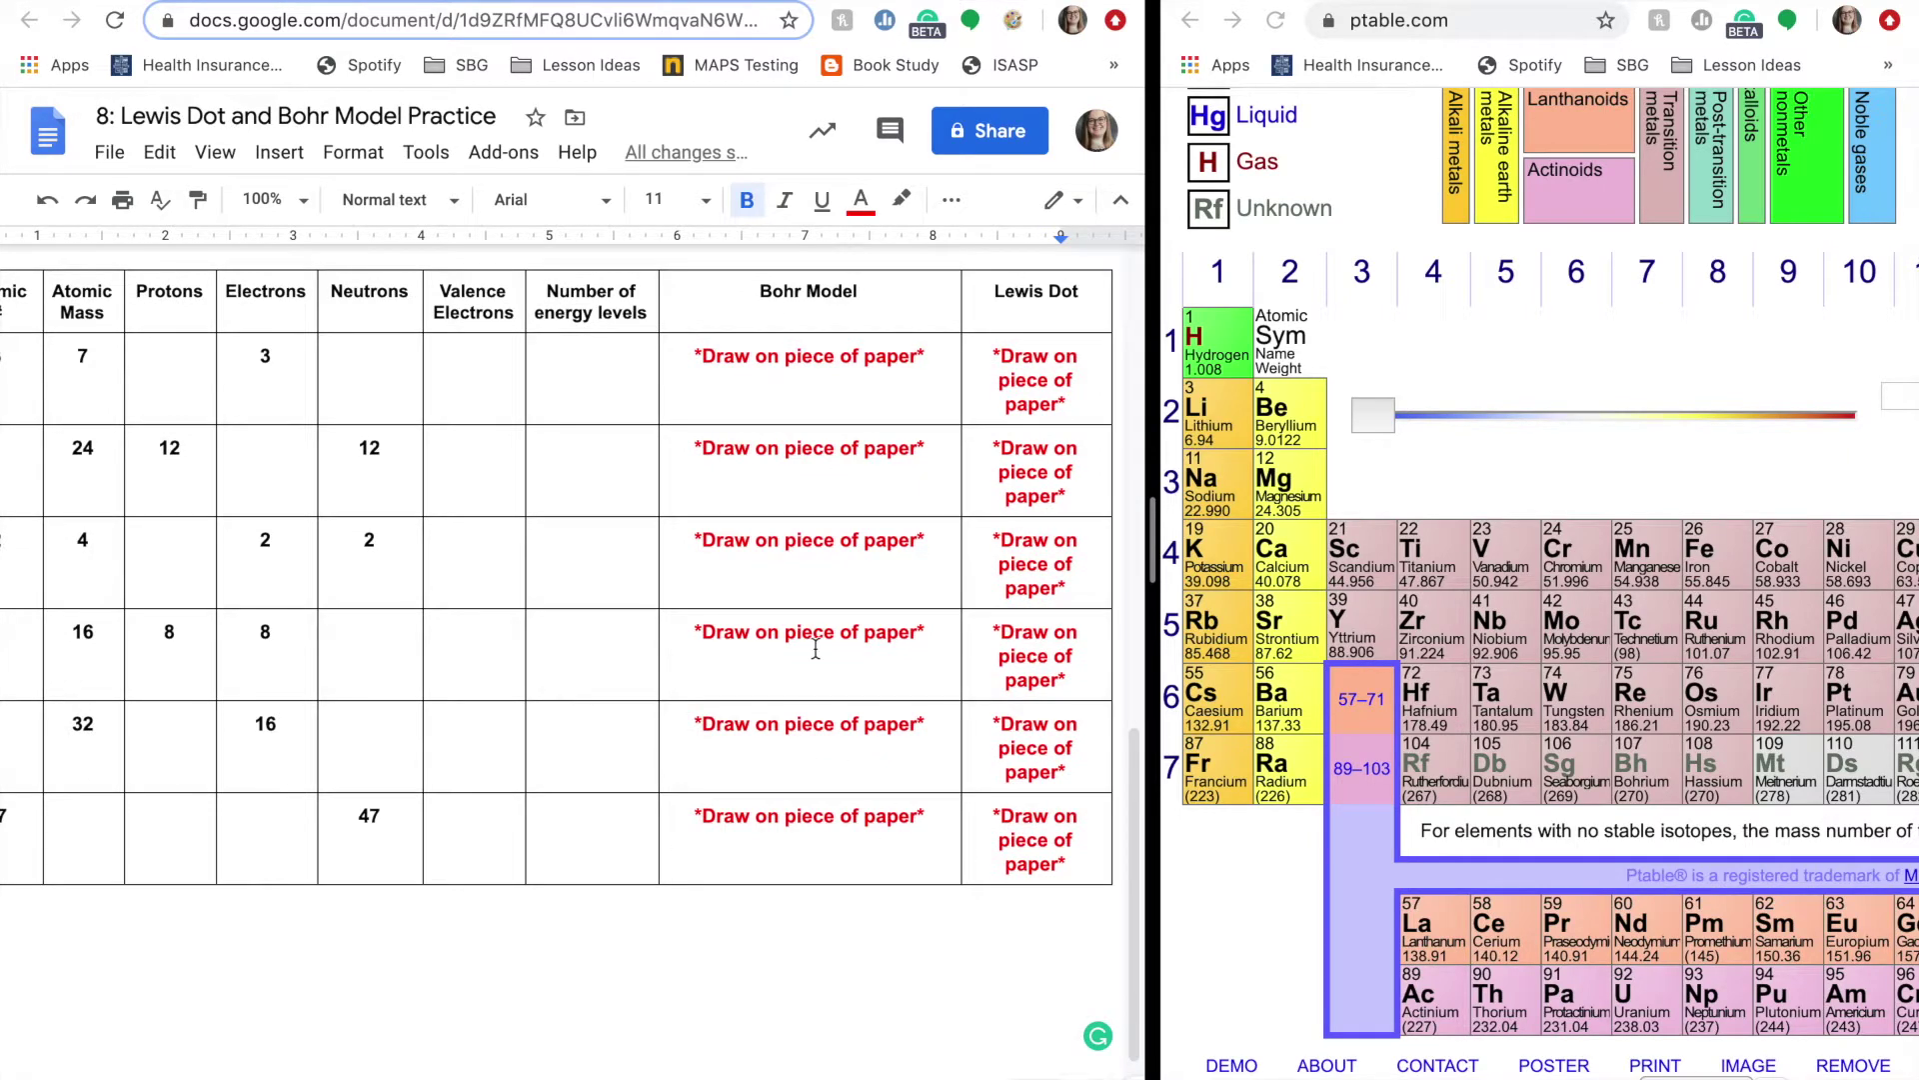
scroll(815, 650, "up", 8)
scroll(815, 656, "left", 2)
scroll(476, 497, "up", 3)
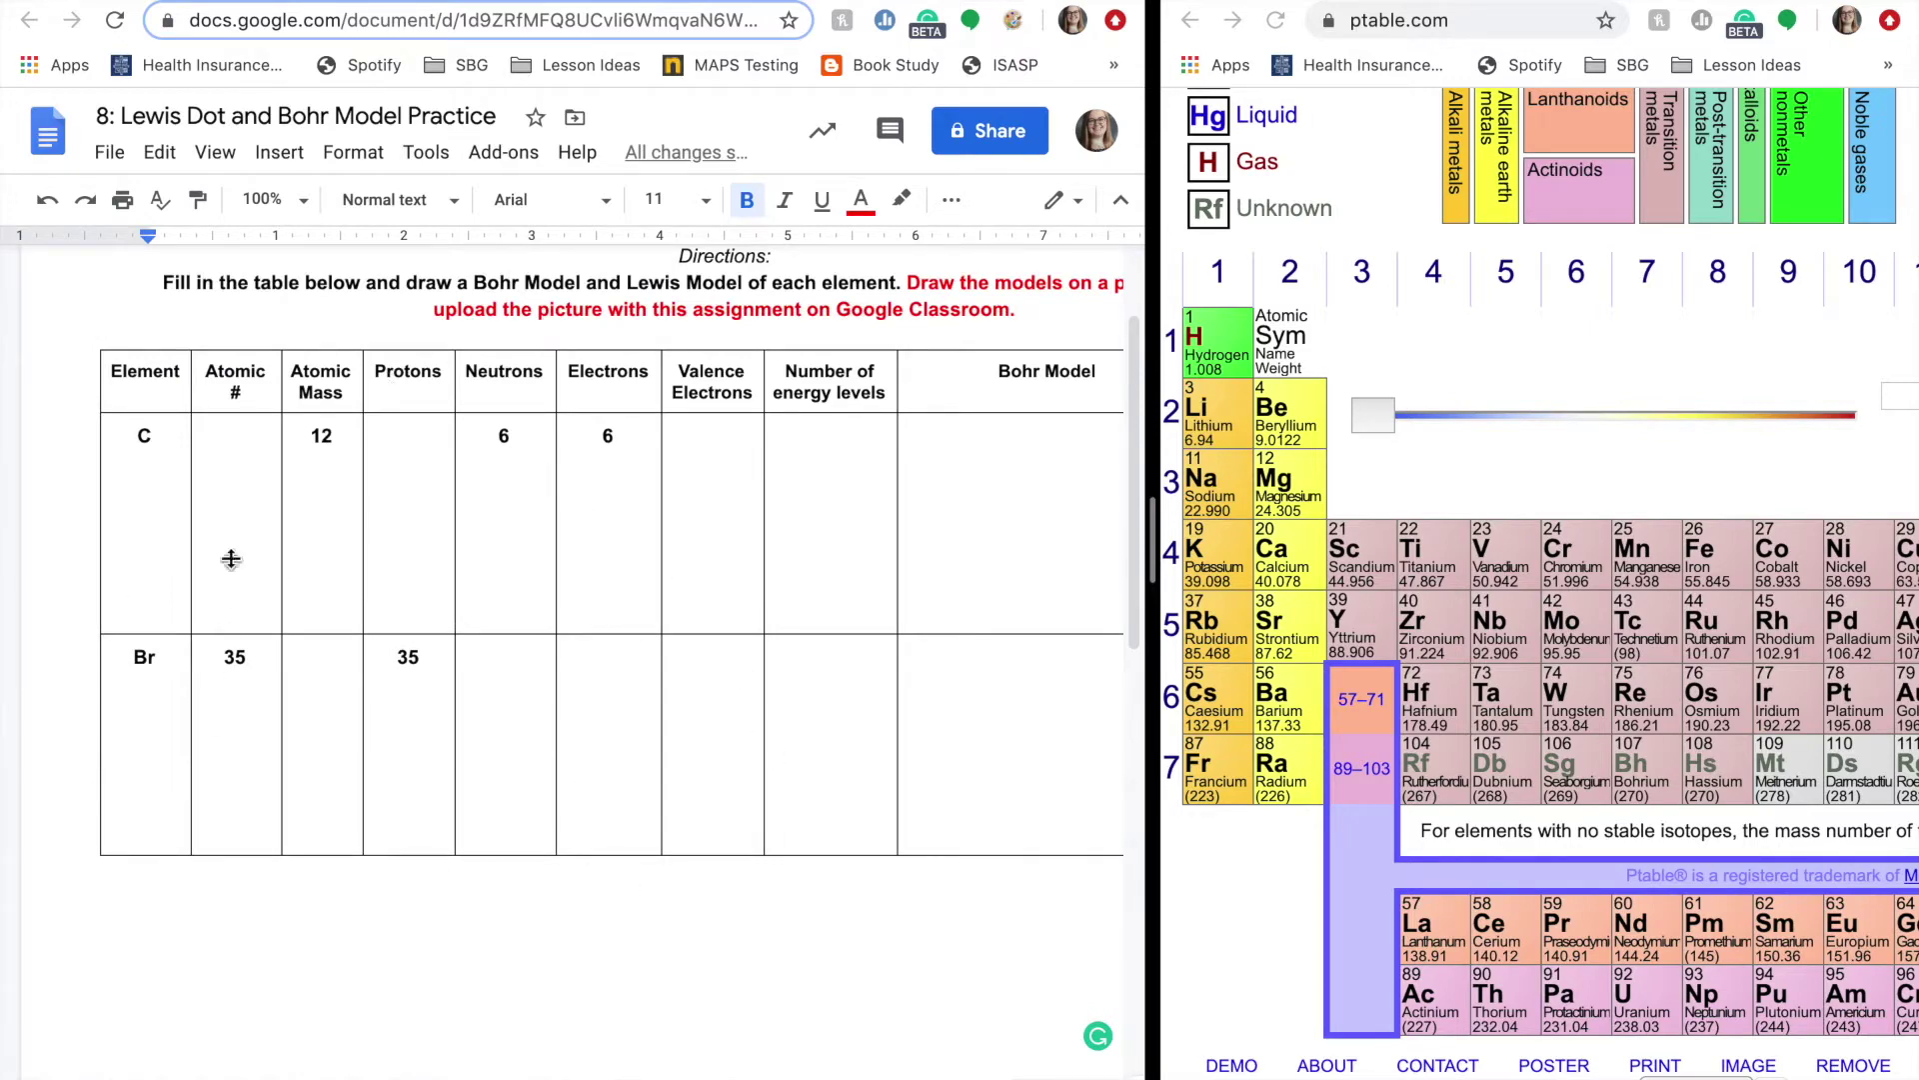
scroll(492, 754, "right", 2)
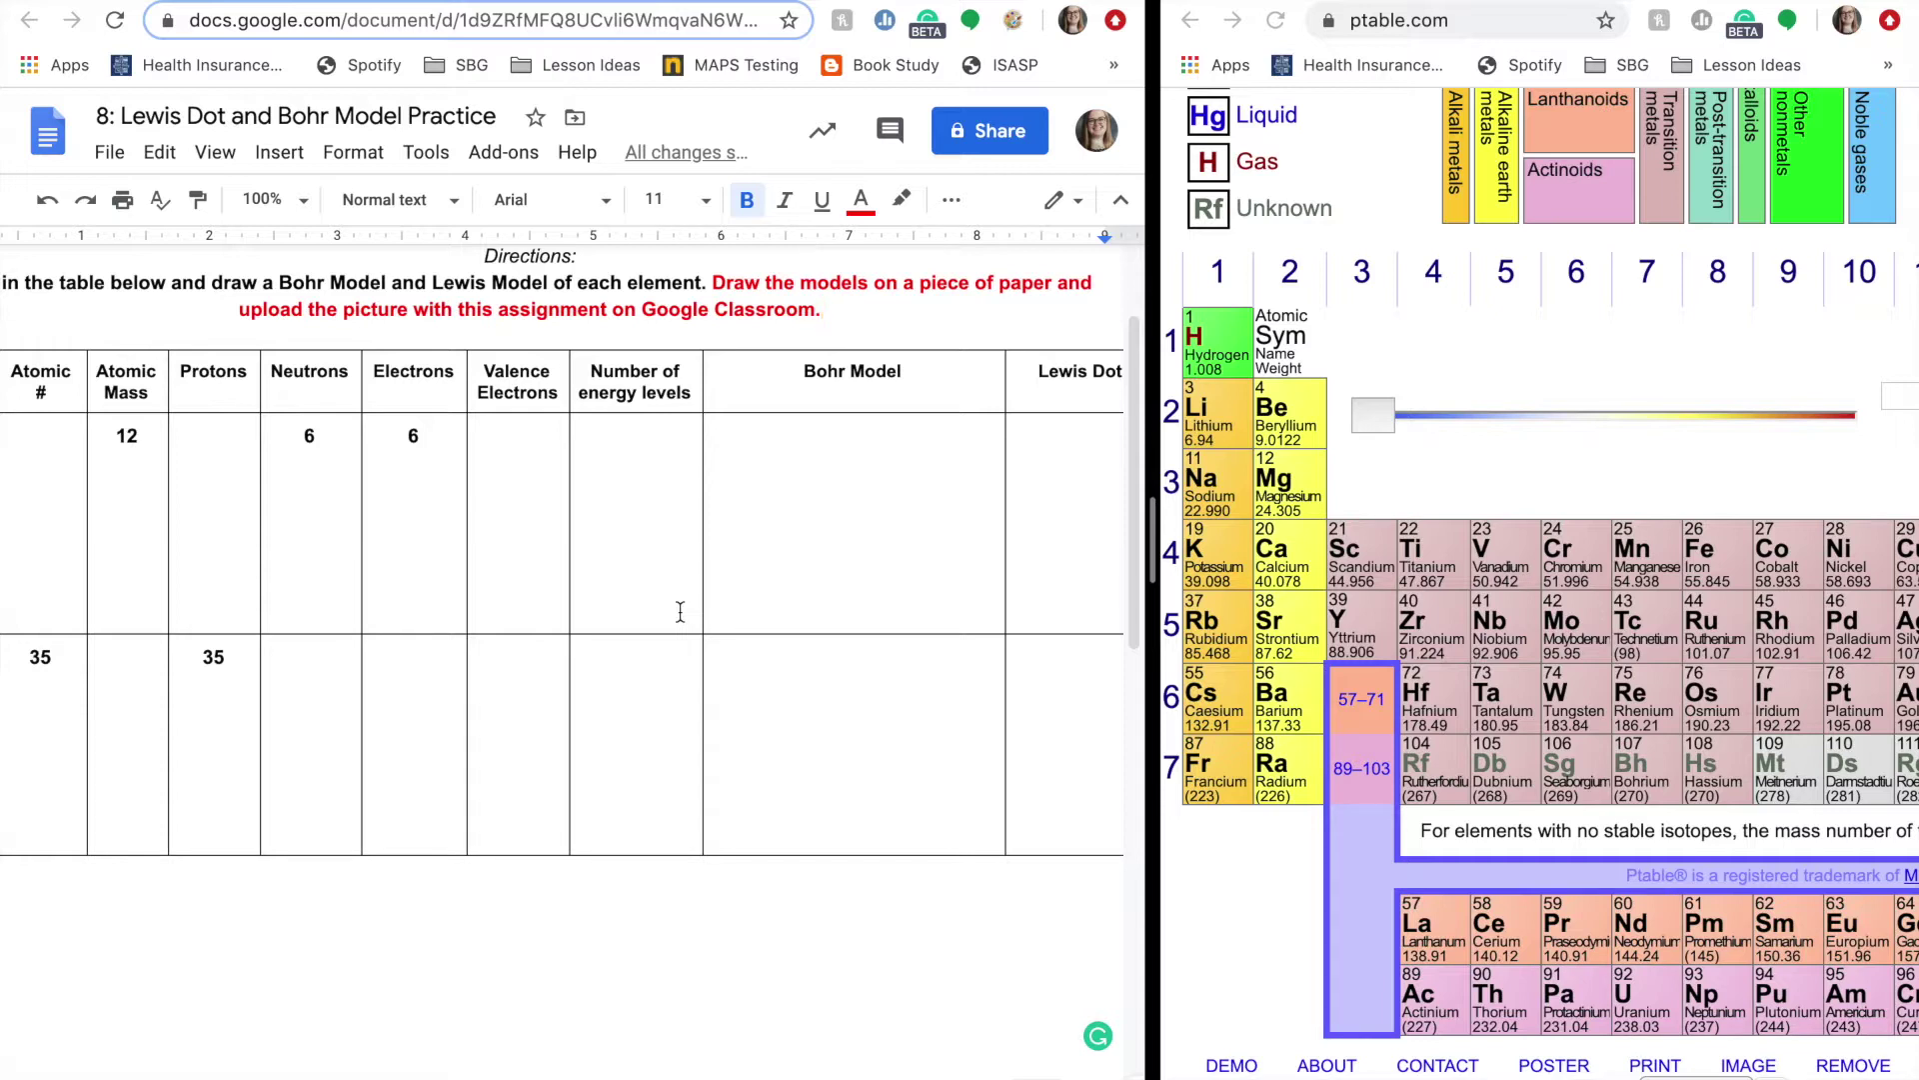
scroll(599, 605, "left", 3)
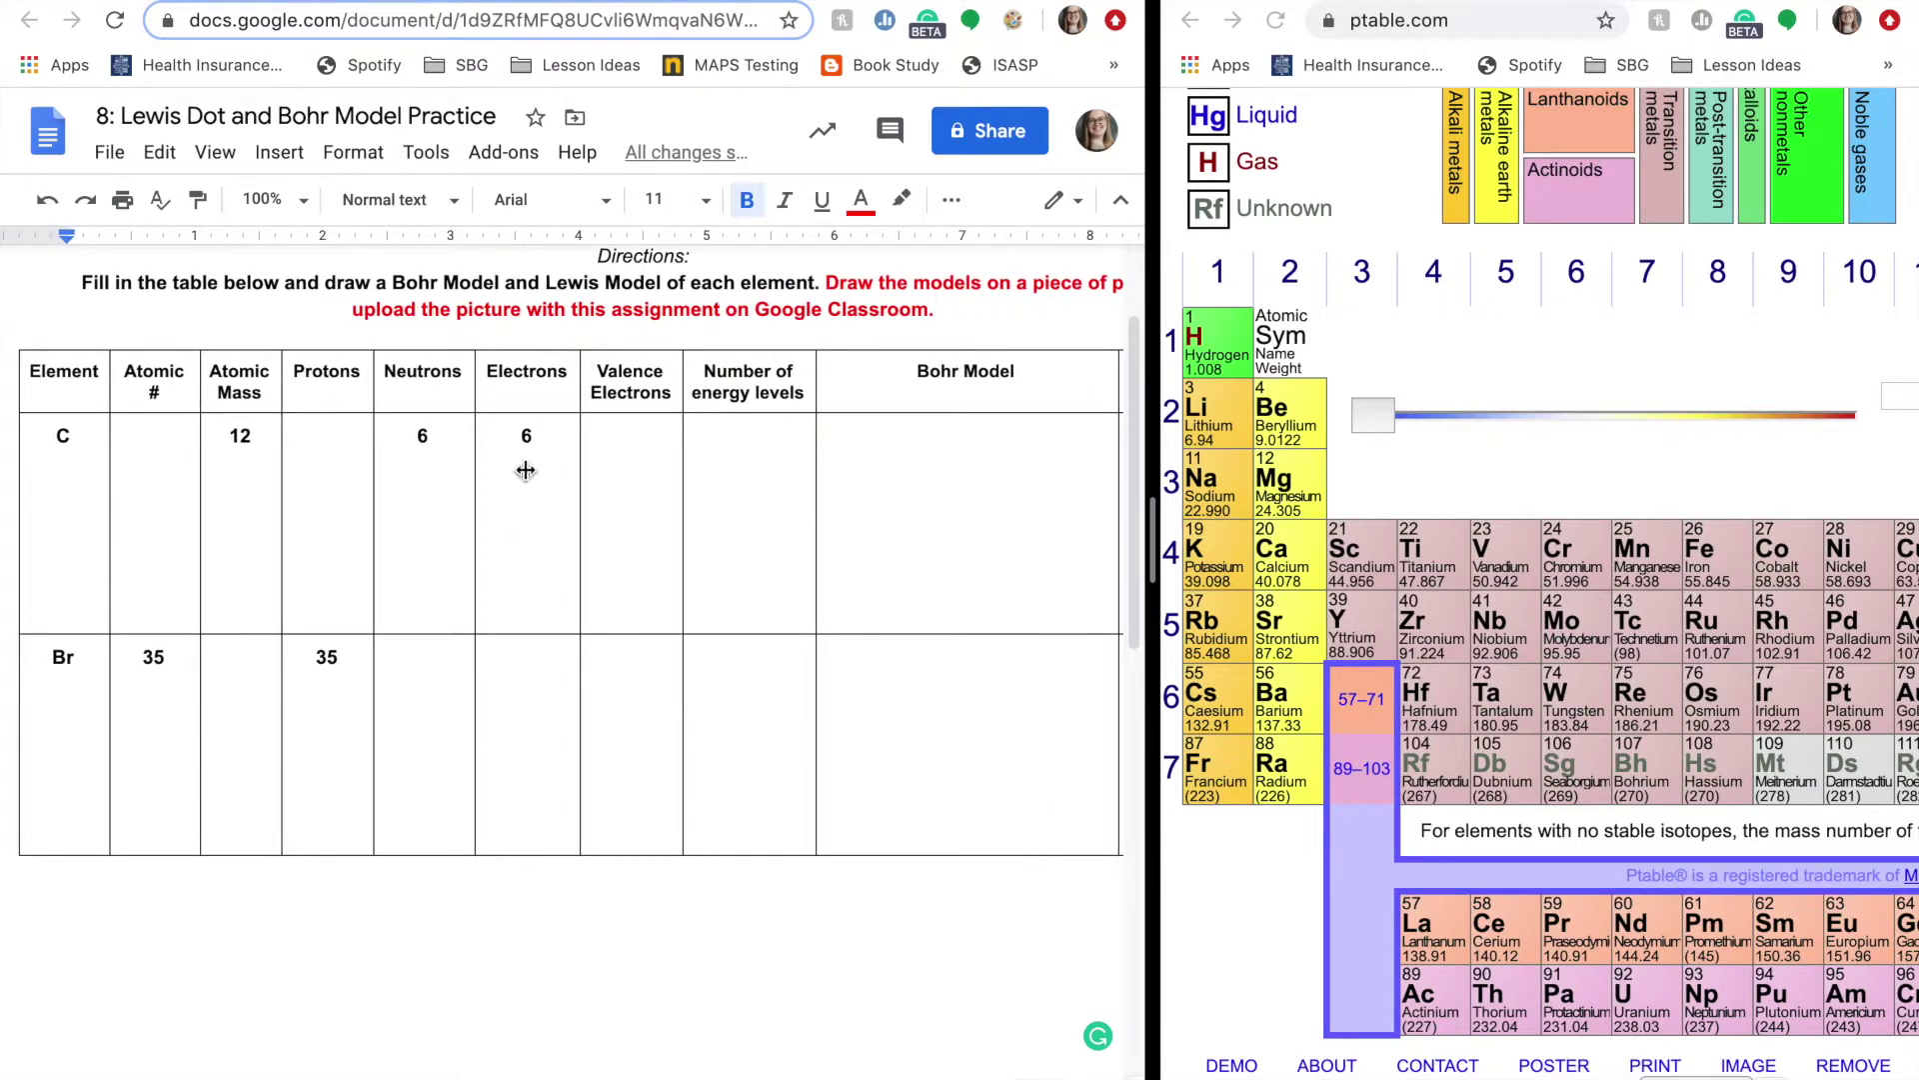
scroll(526, 470, "down", 10)
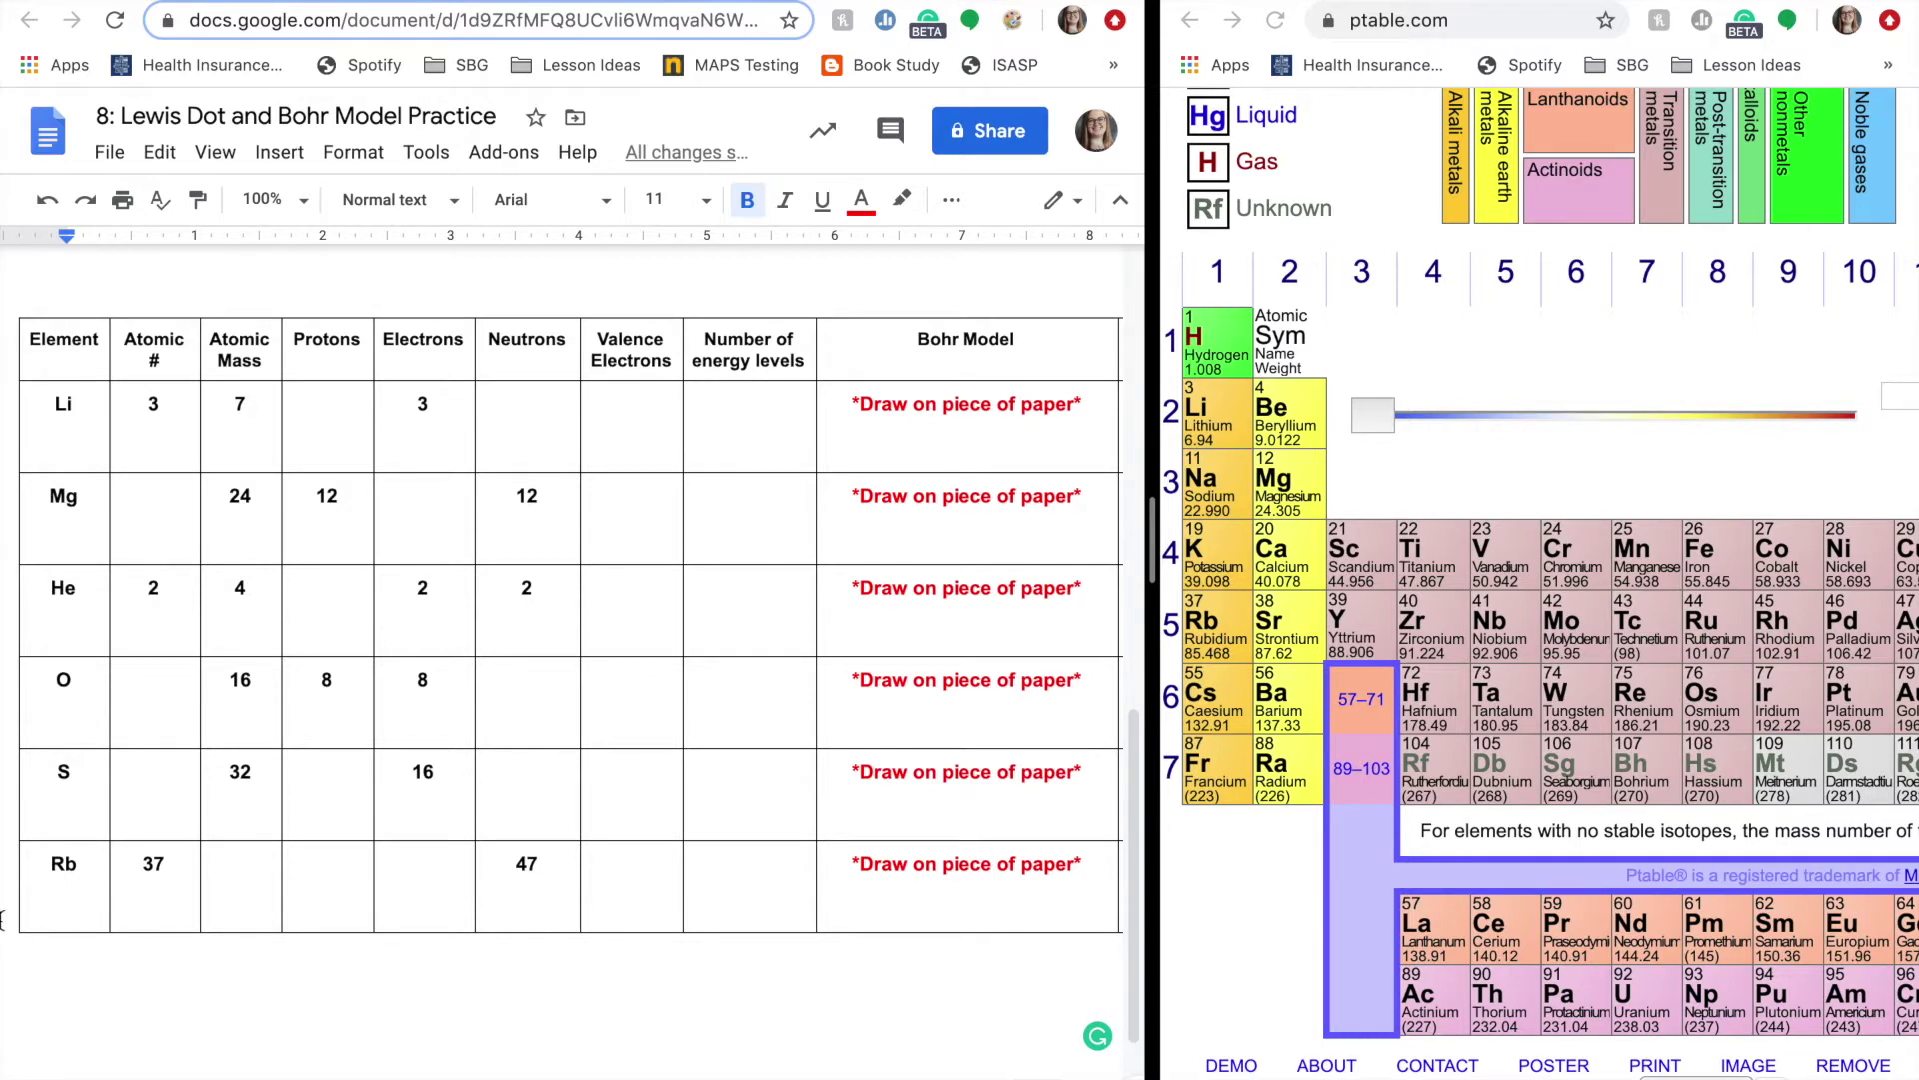
Change the last row's element from Rb to Kr, with atomic number 36.
double_click(82, 866)
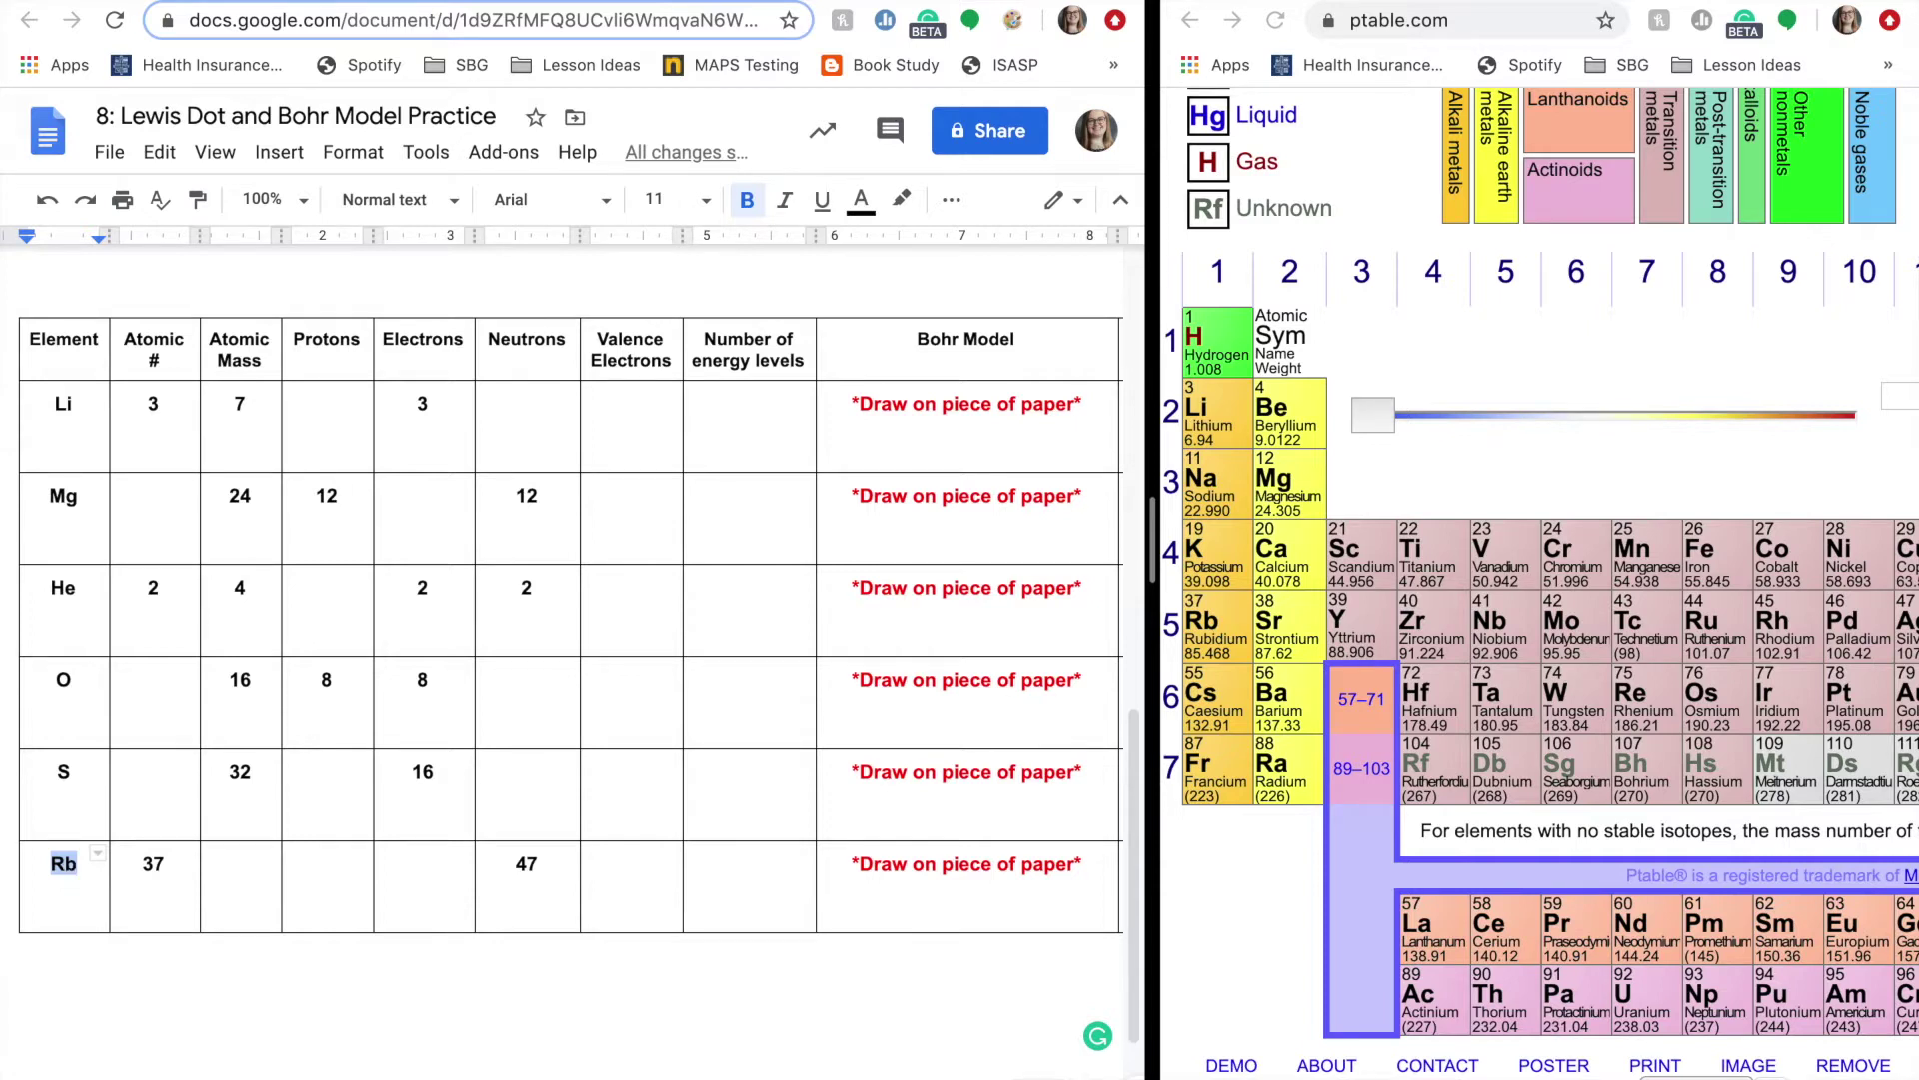
type("Kr")
left_click(167, 864)
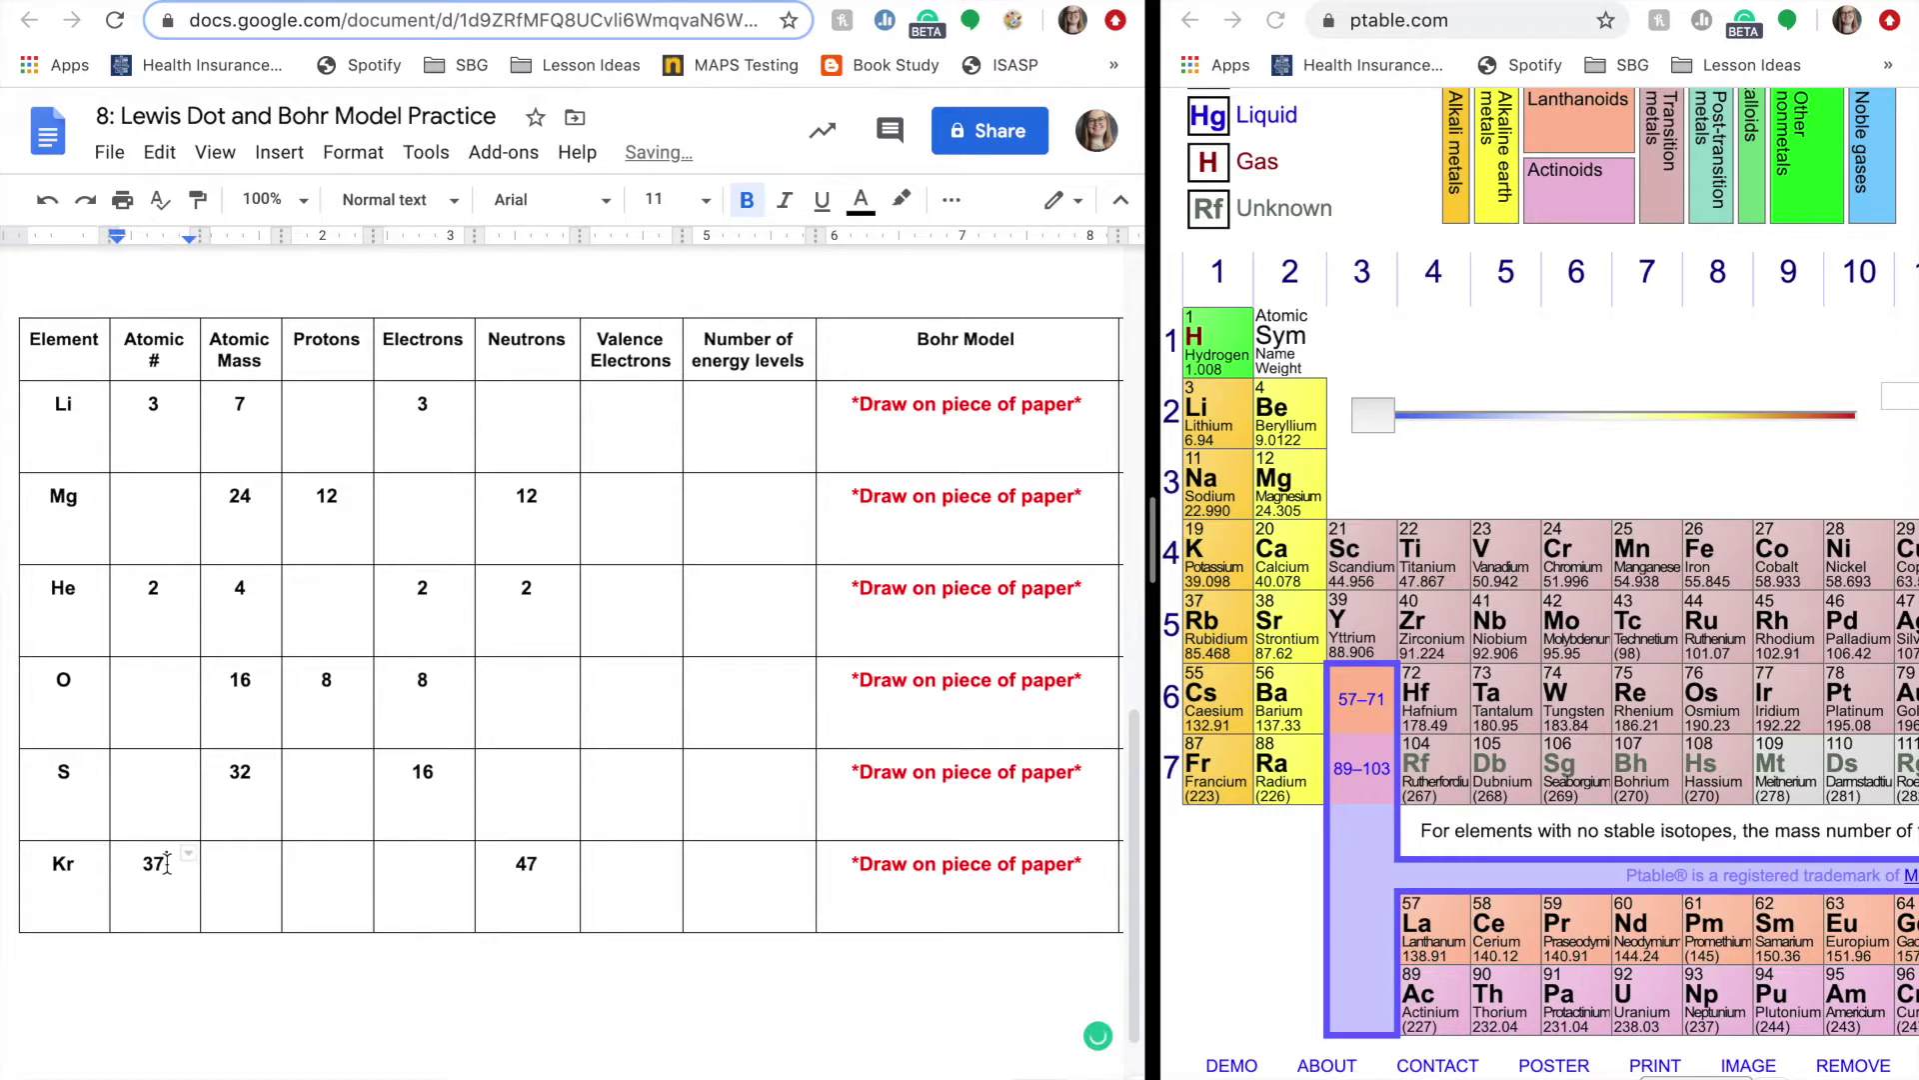
key("BackSpace")
type("6")
Delete the 47 from the Kr row's Neutrons cell.
left_click_drag(544, 860, 512, 857)
key("BackSpace")
scroll(626, 888, "up", 15)
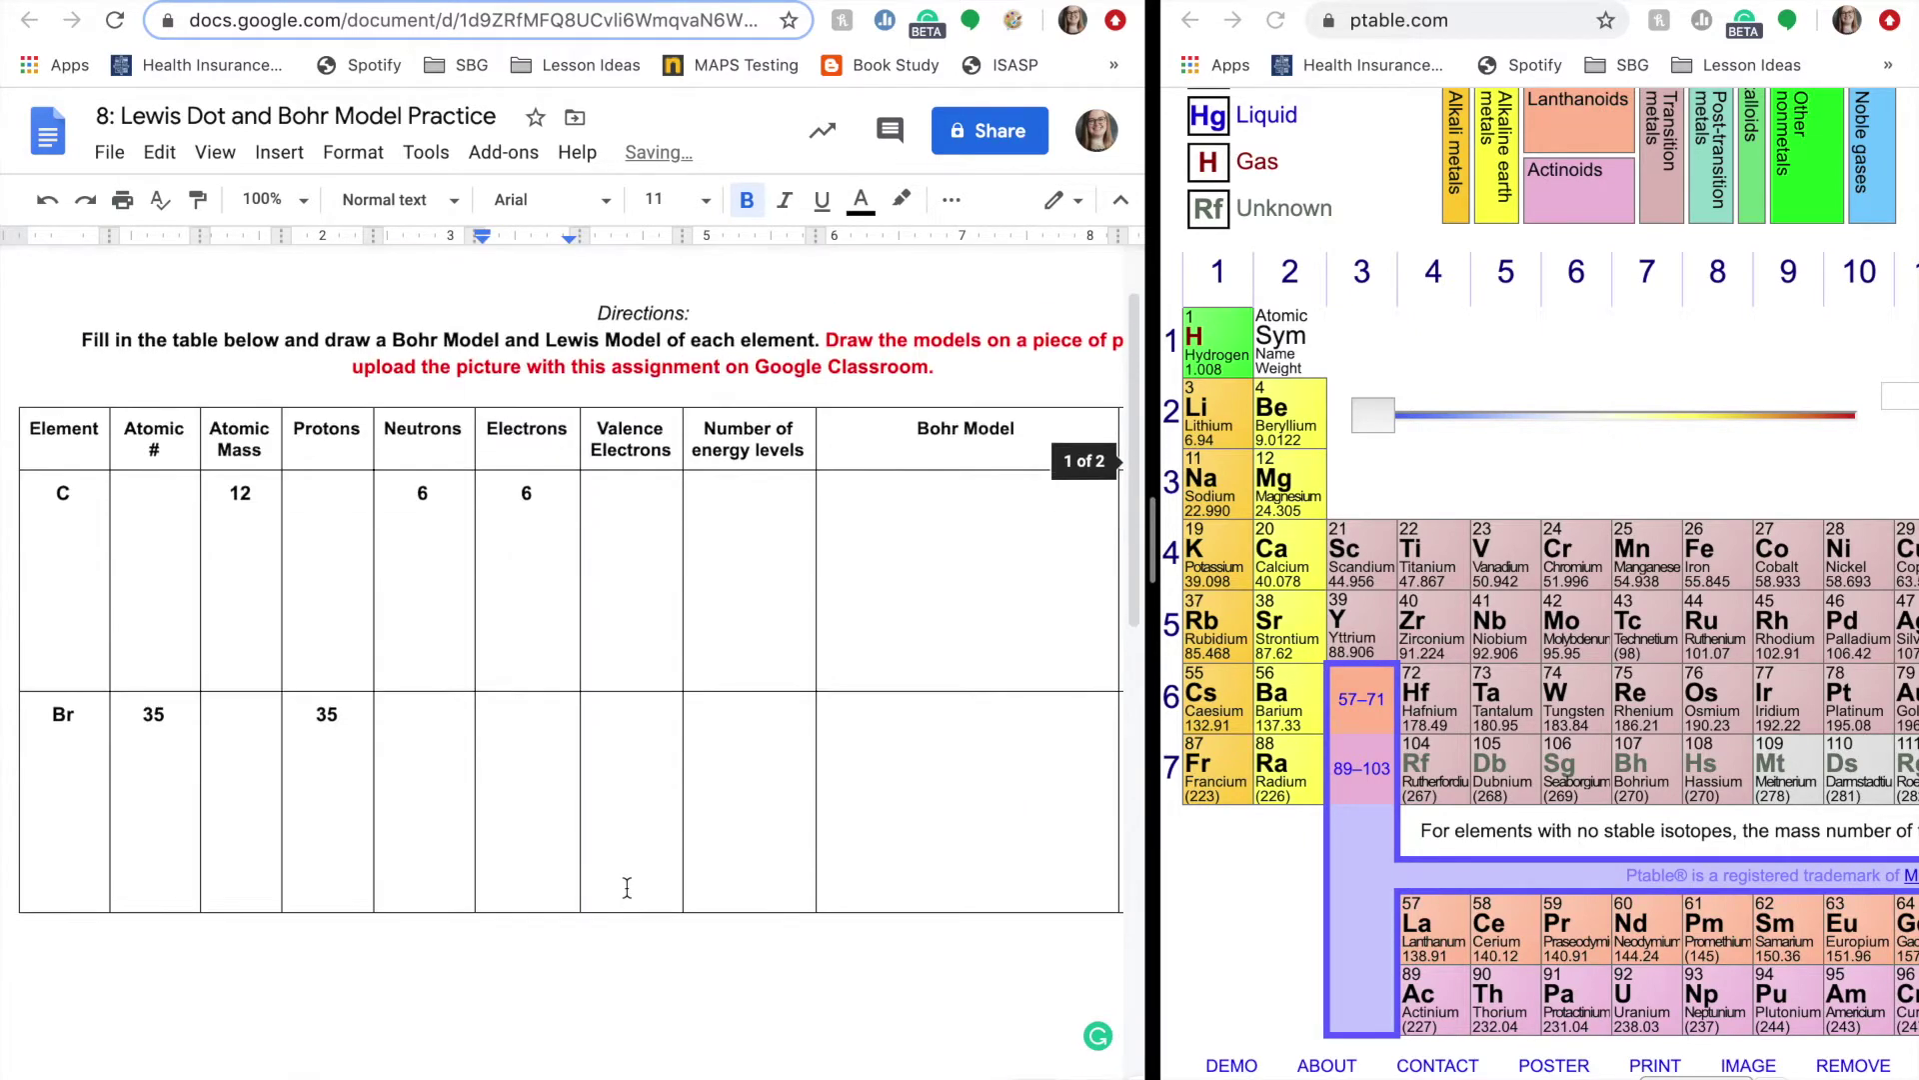
scroll(627, 887, "down", 15)
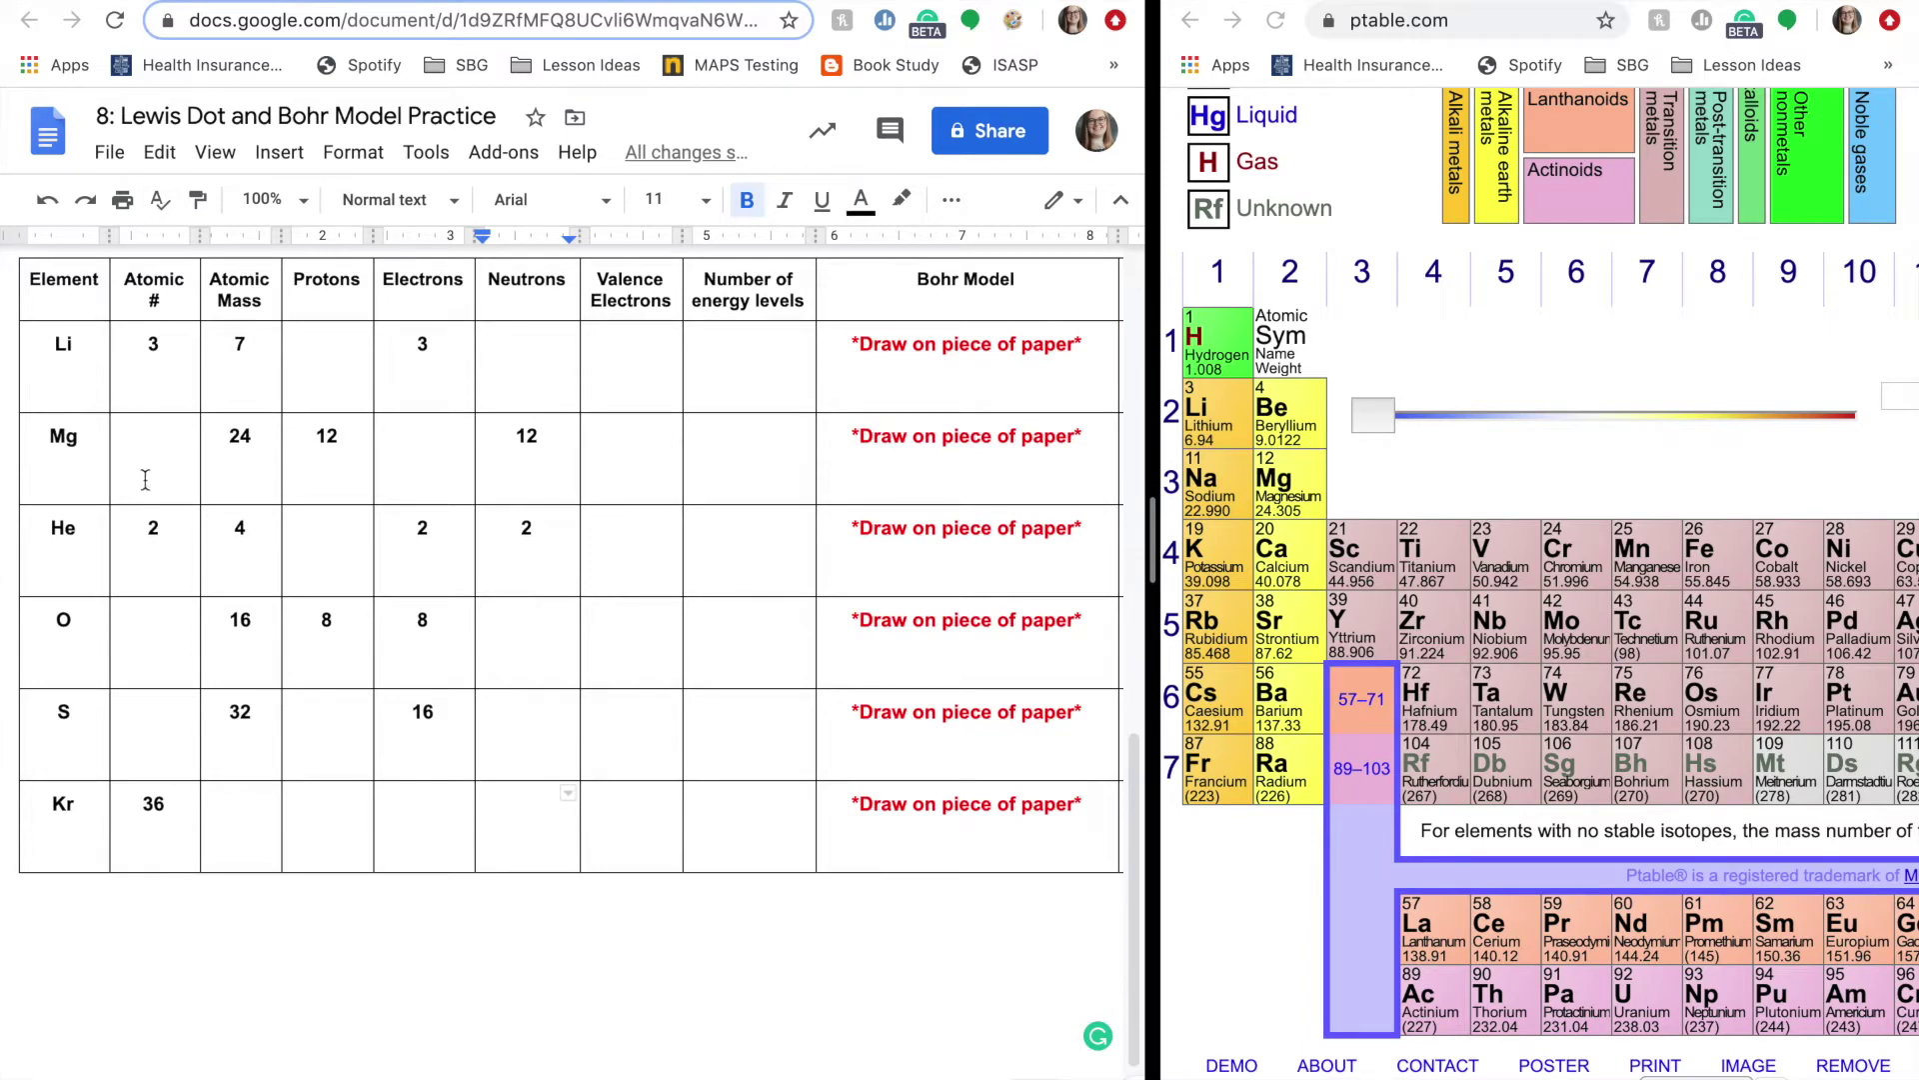
scroll(237, 700, "up", 15)
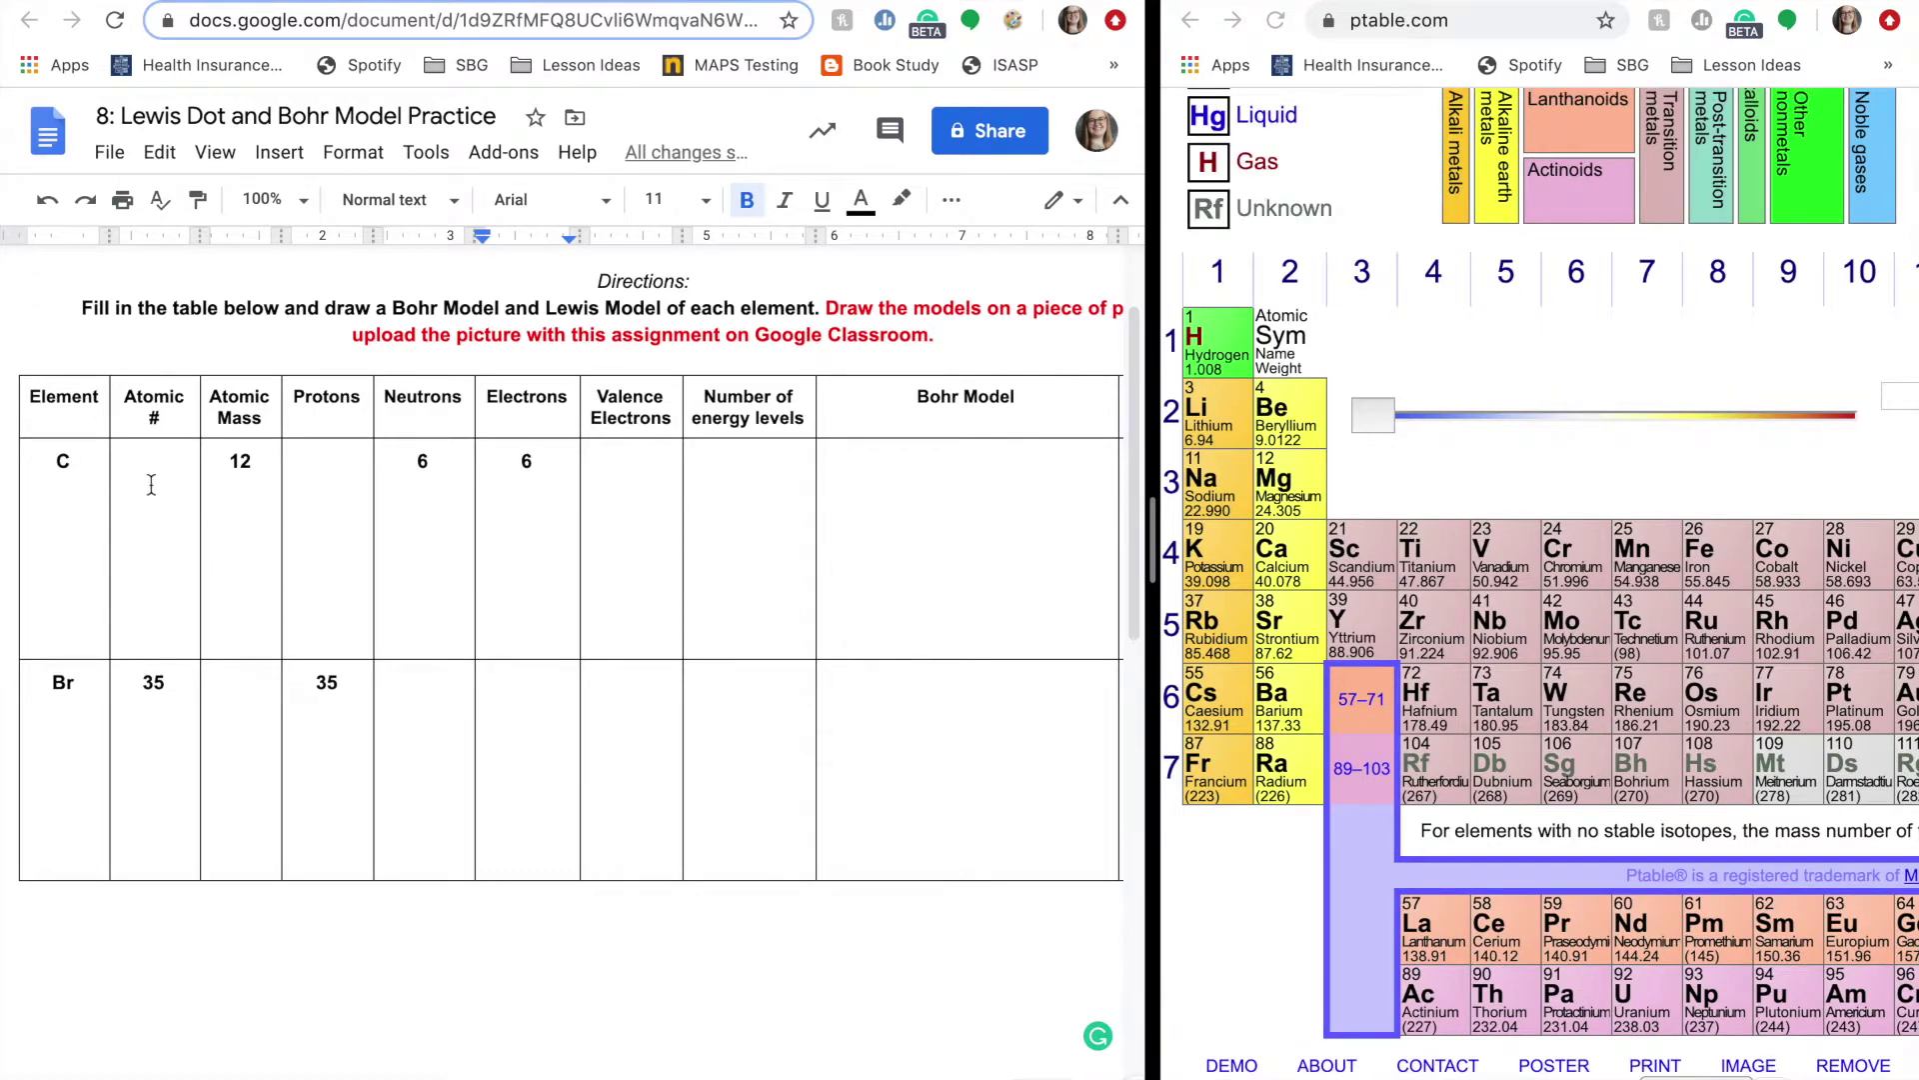
Enter 6 in carbon's Atomic # and Protons cells.
scroll(1513, 737, "right", 8)
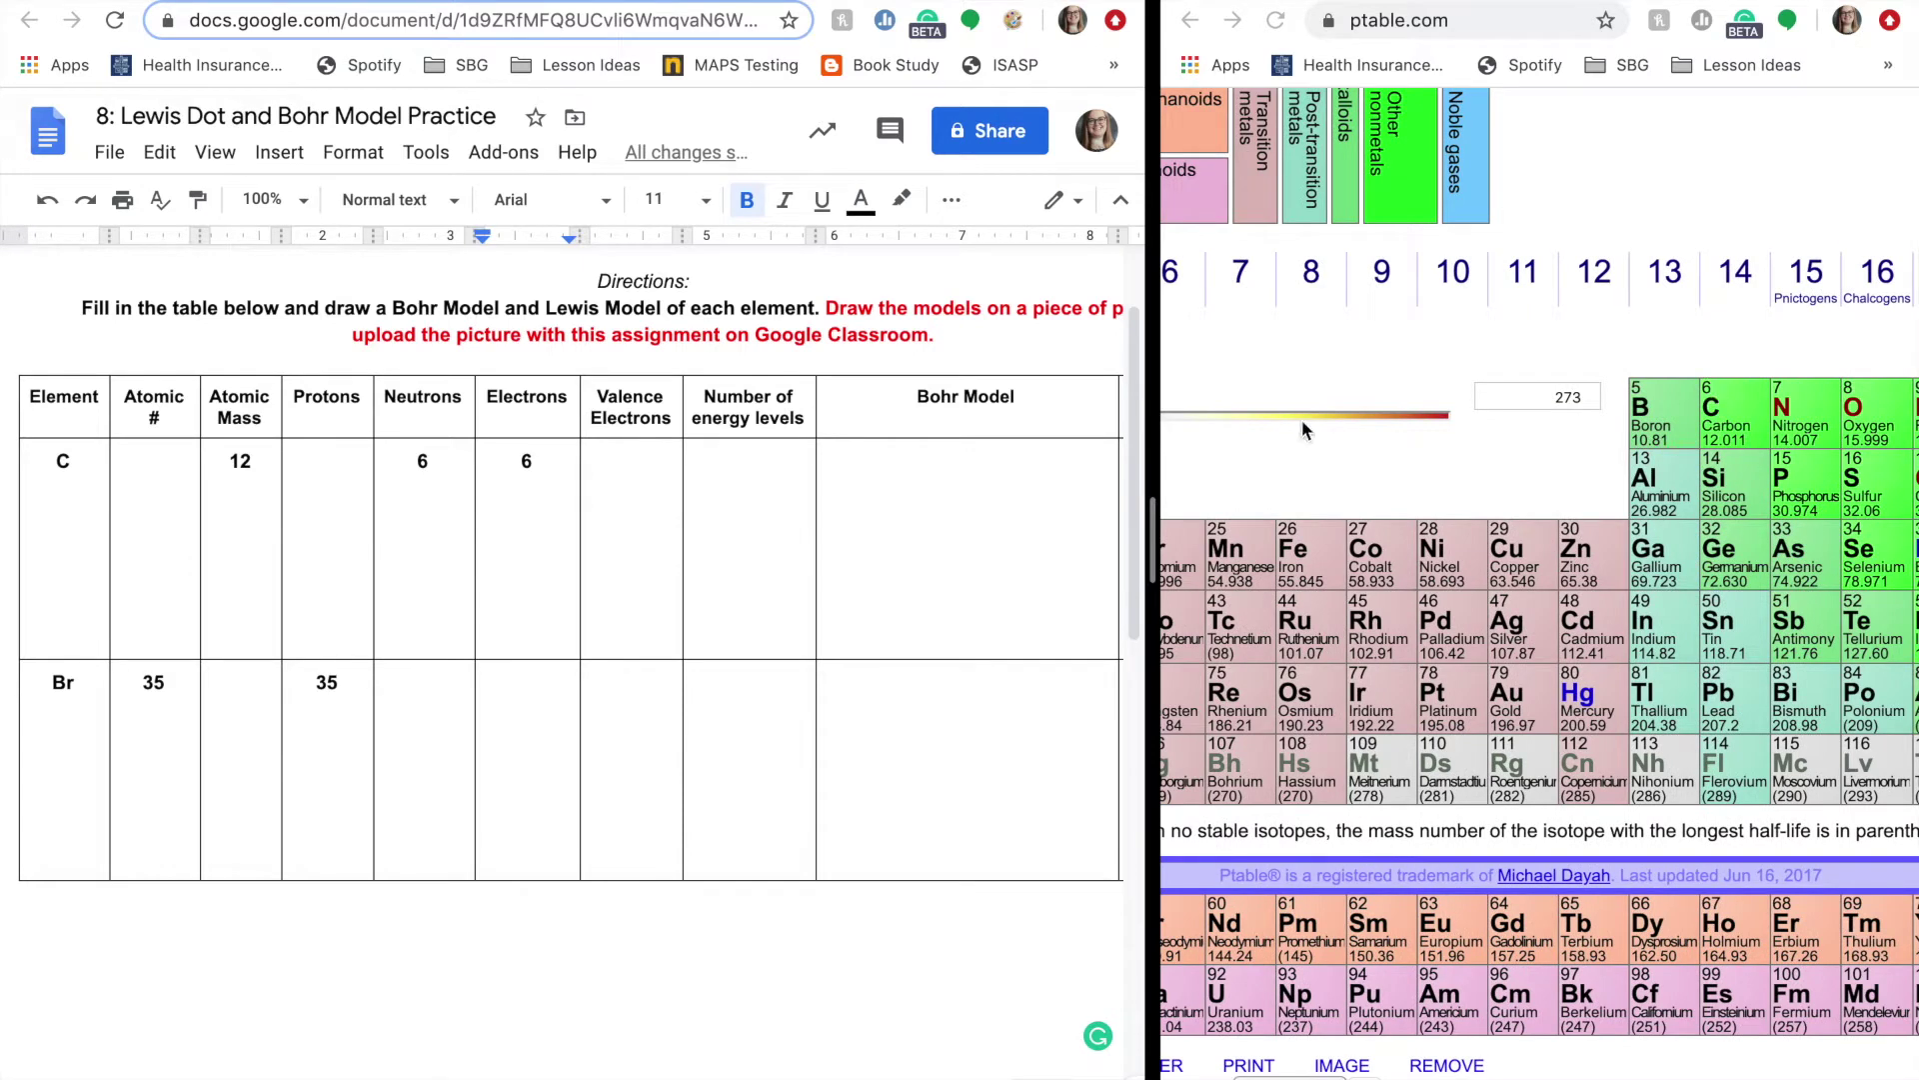
left_click(154, 505)
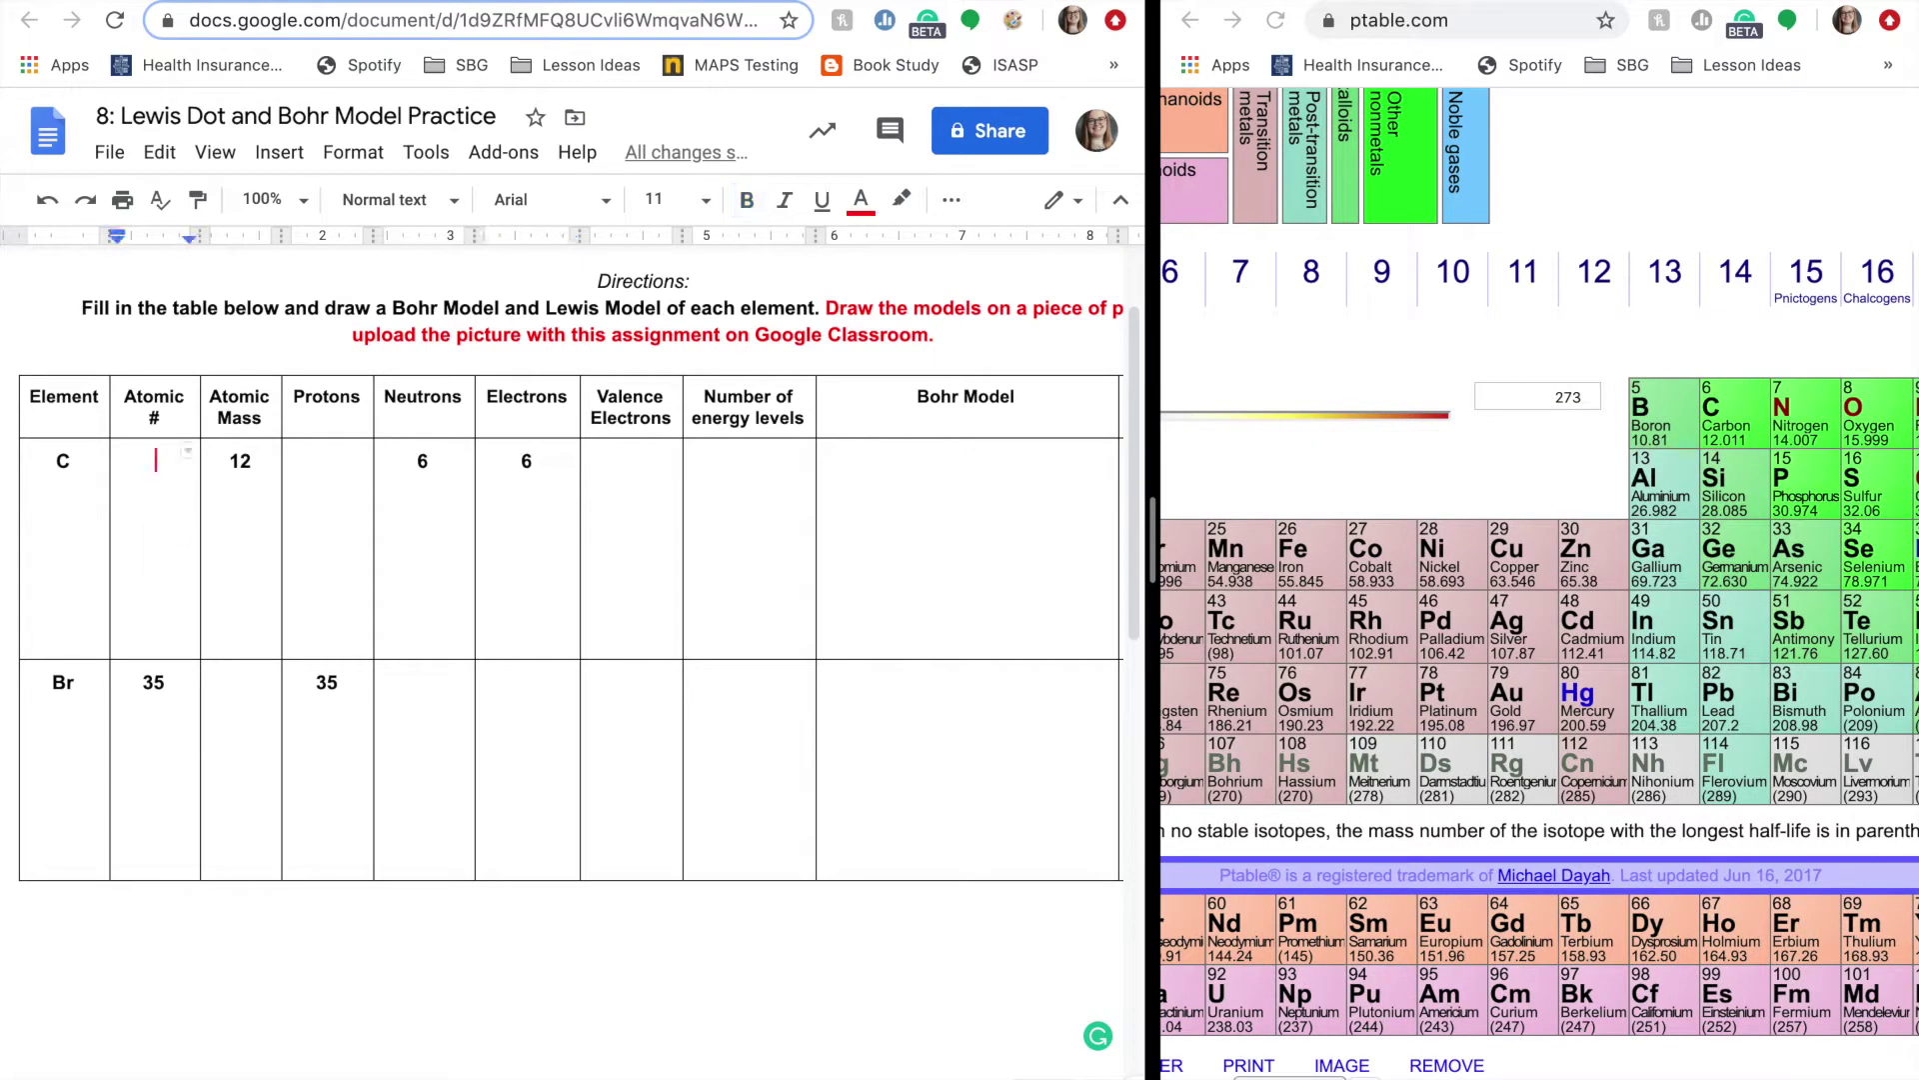
type("6")
scroll(1427, 667, "left", 1)
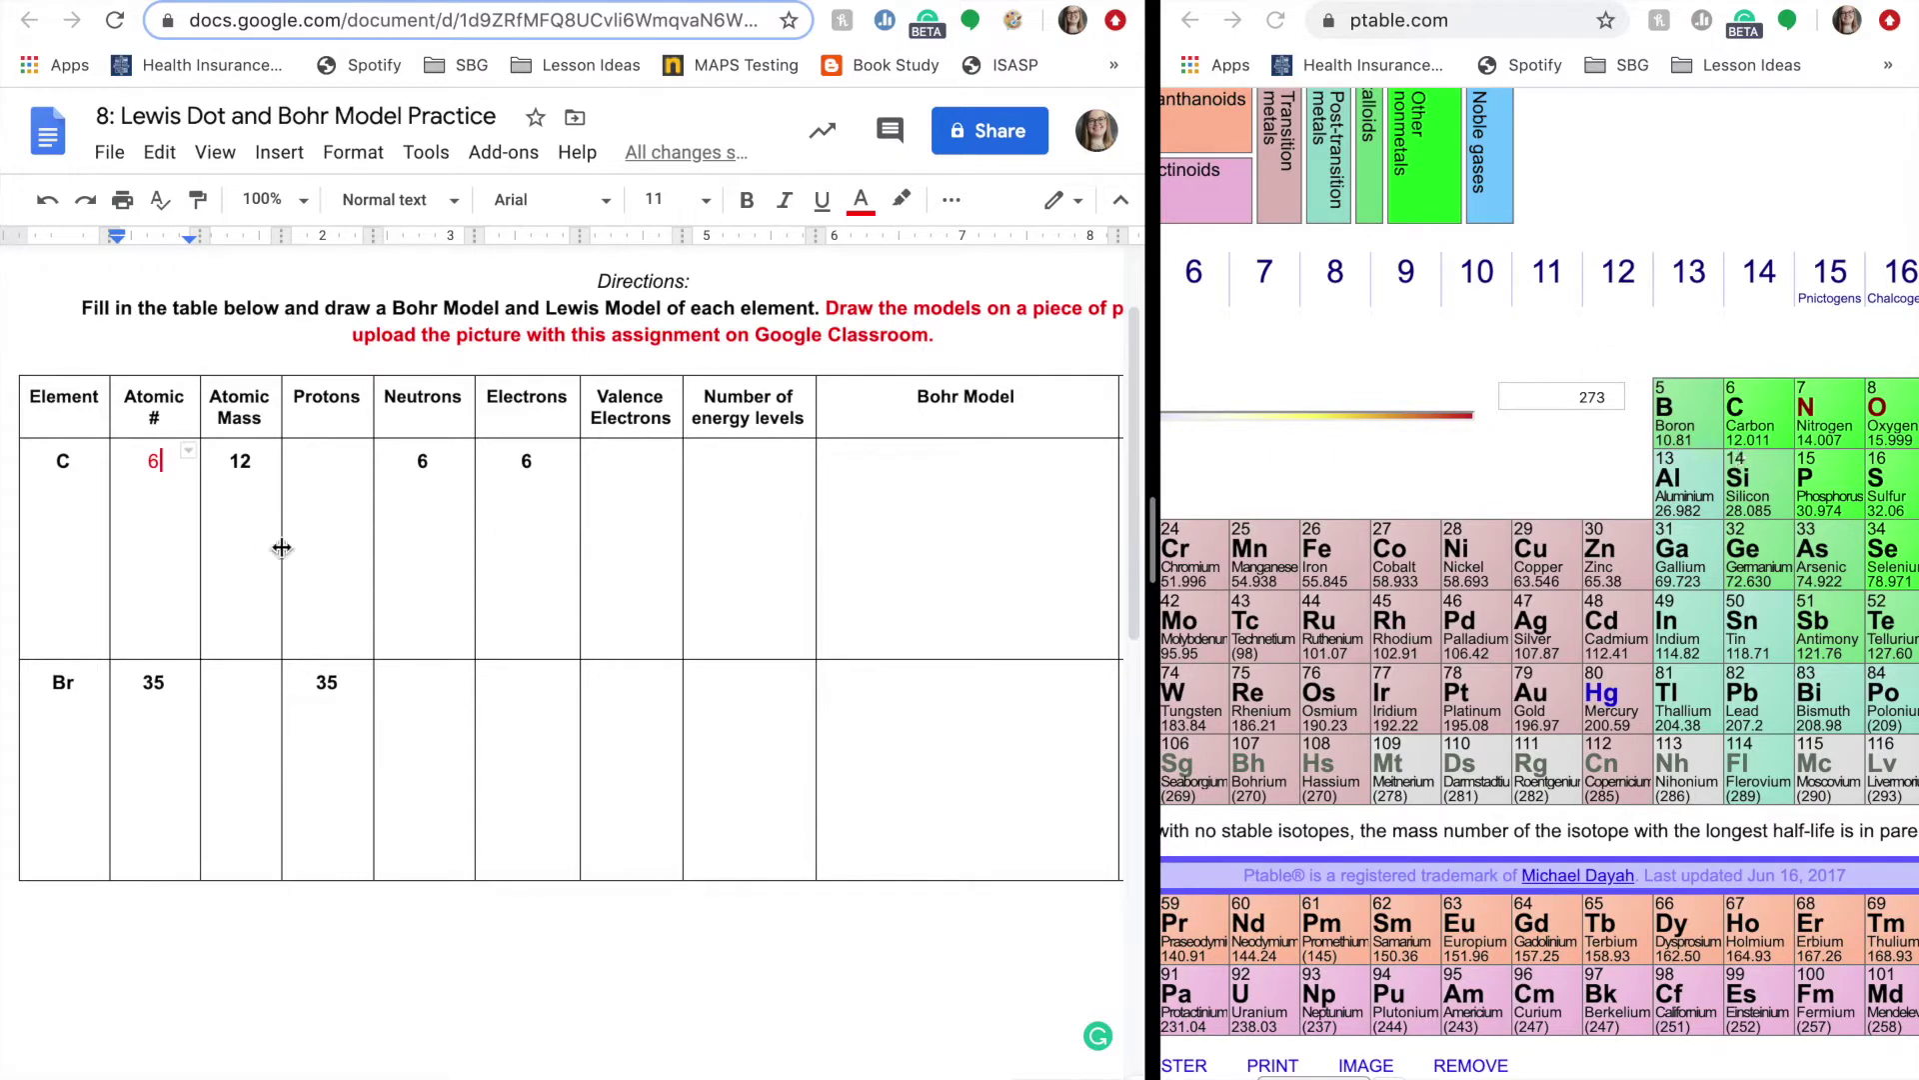
left_click(326, 482)
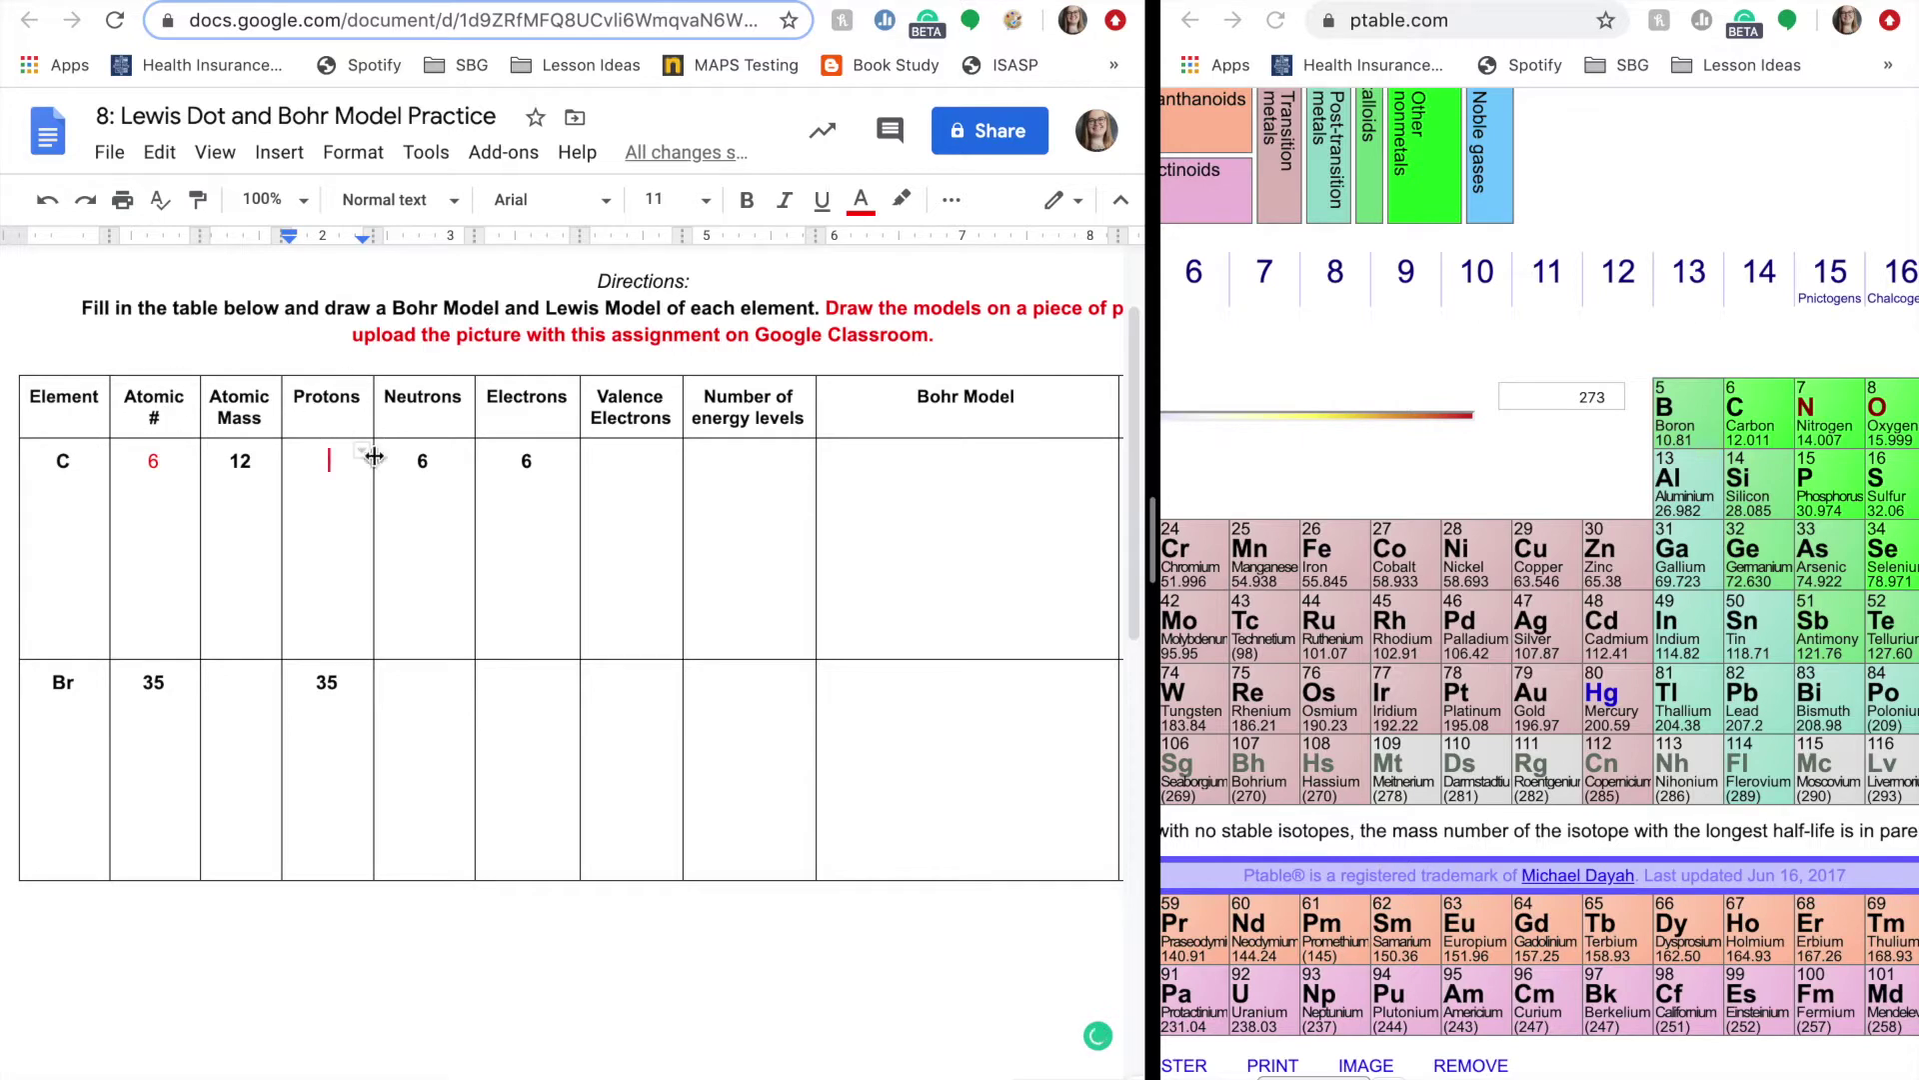
type("6")
scroll(1629, 537, "right", 2)
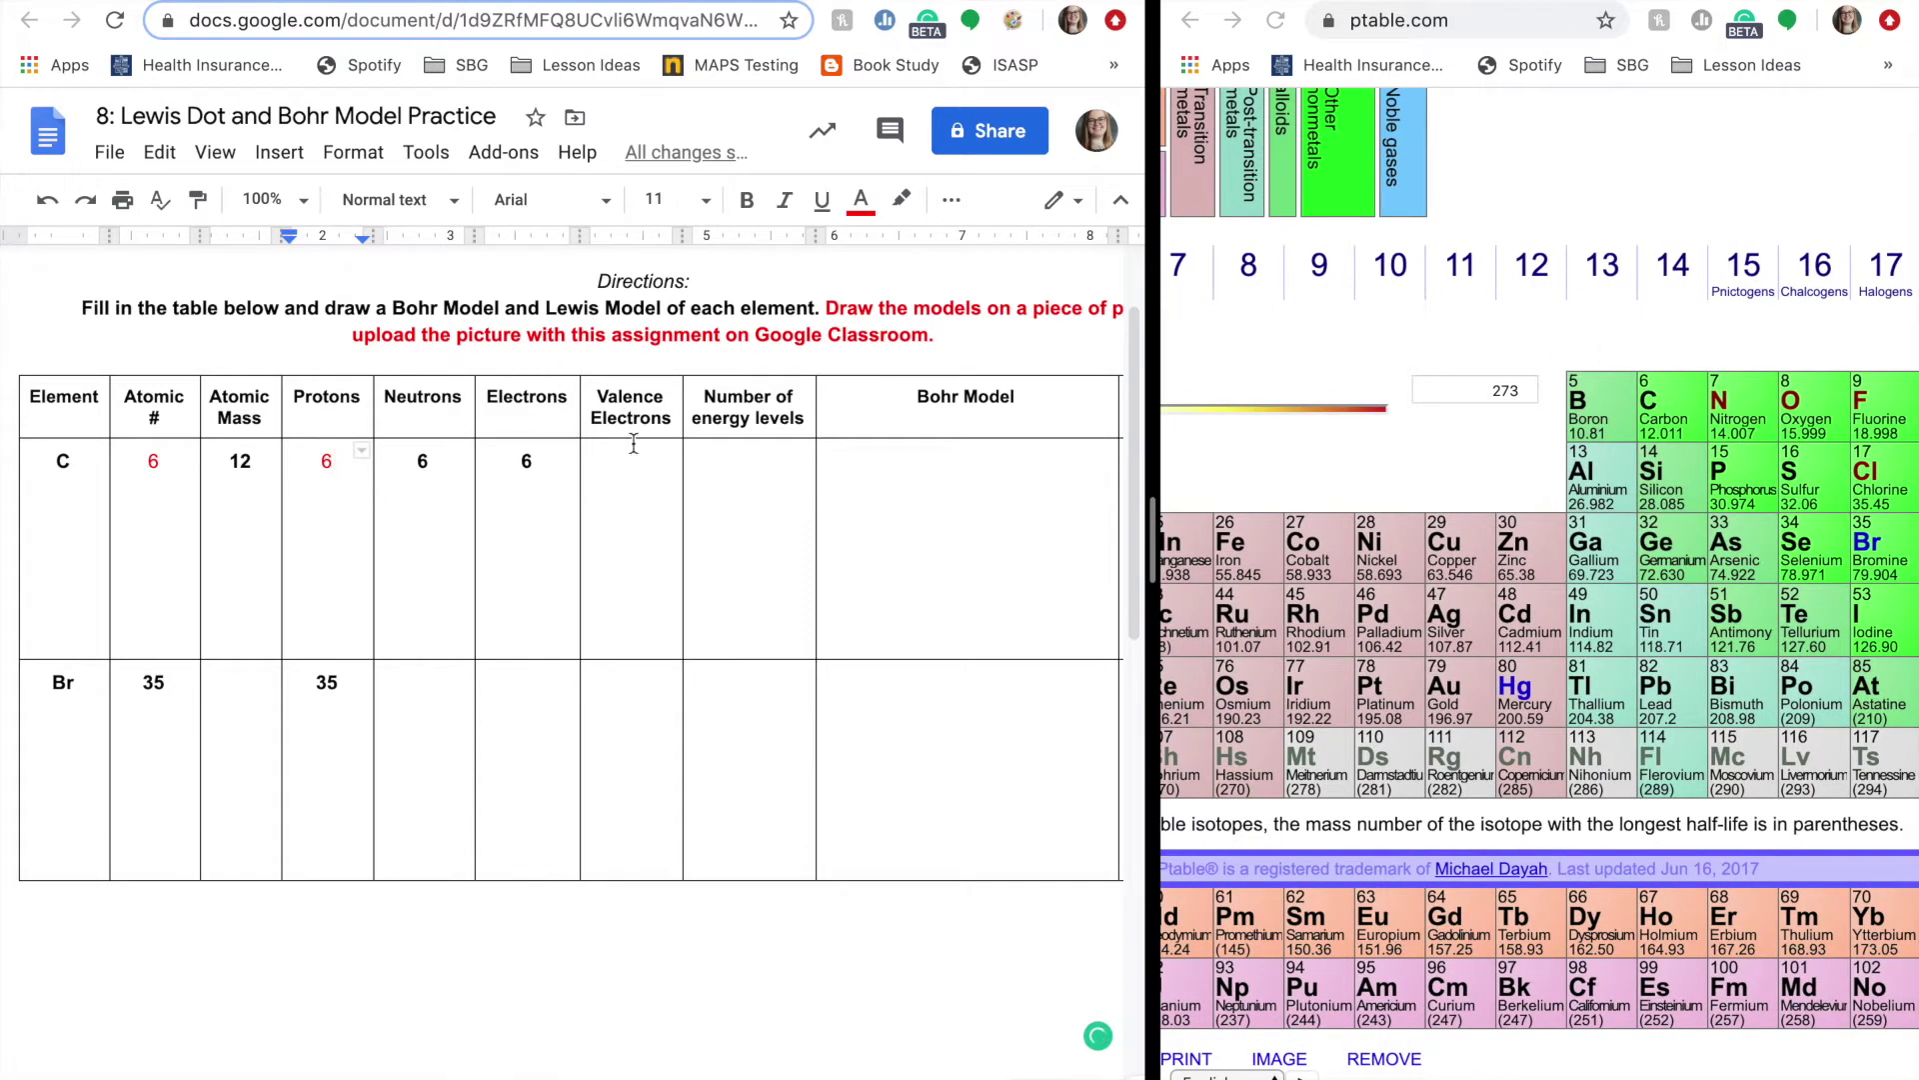
Enter 4 in carbon's Valence Electrons cell.
left_click(649, 530)
scroll(1515, 243, "right", 1)
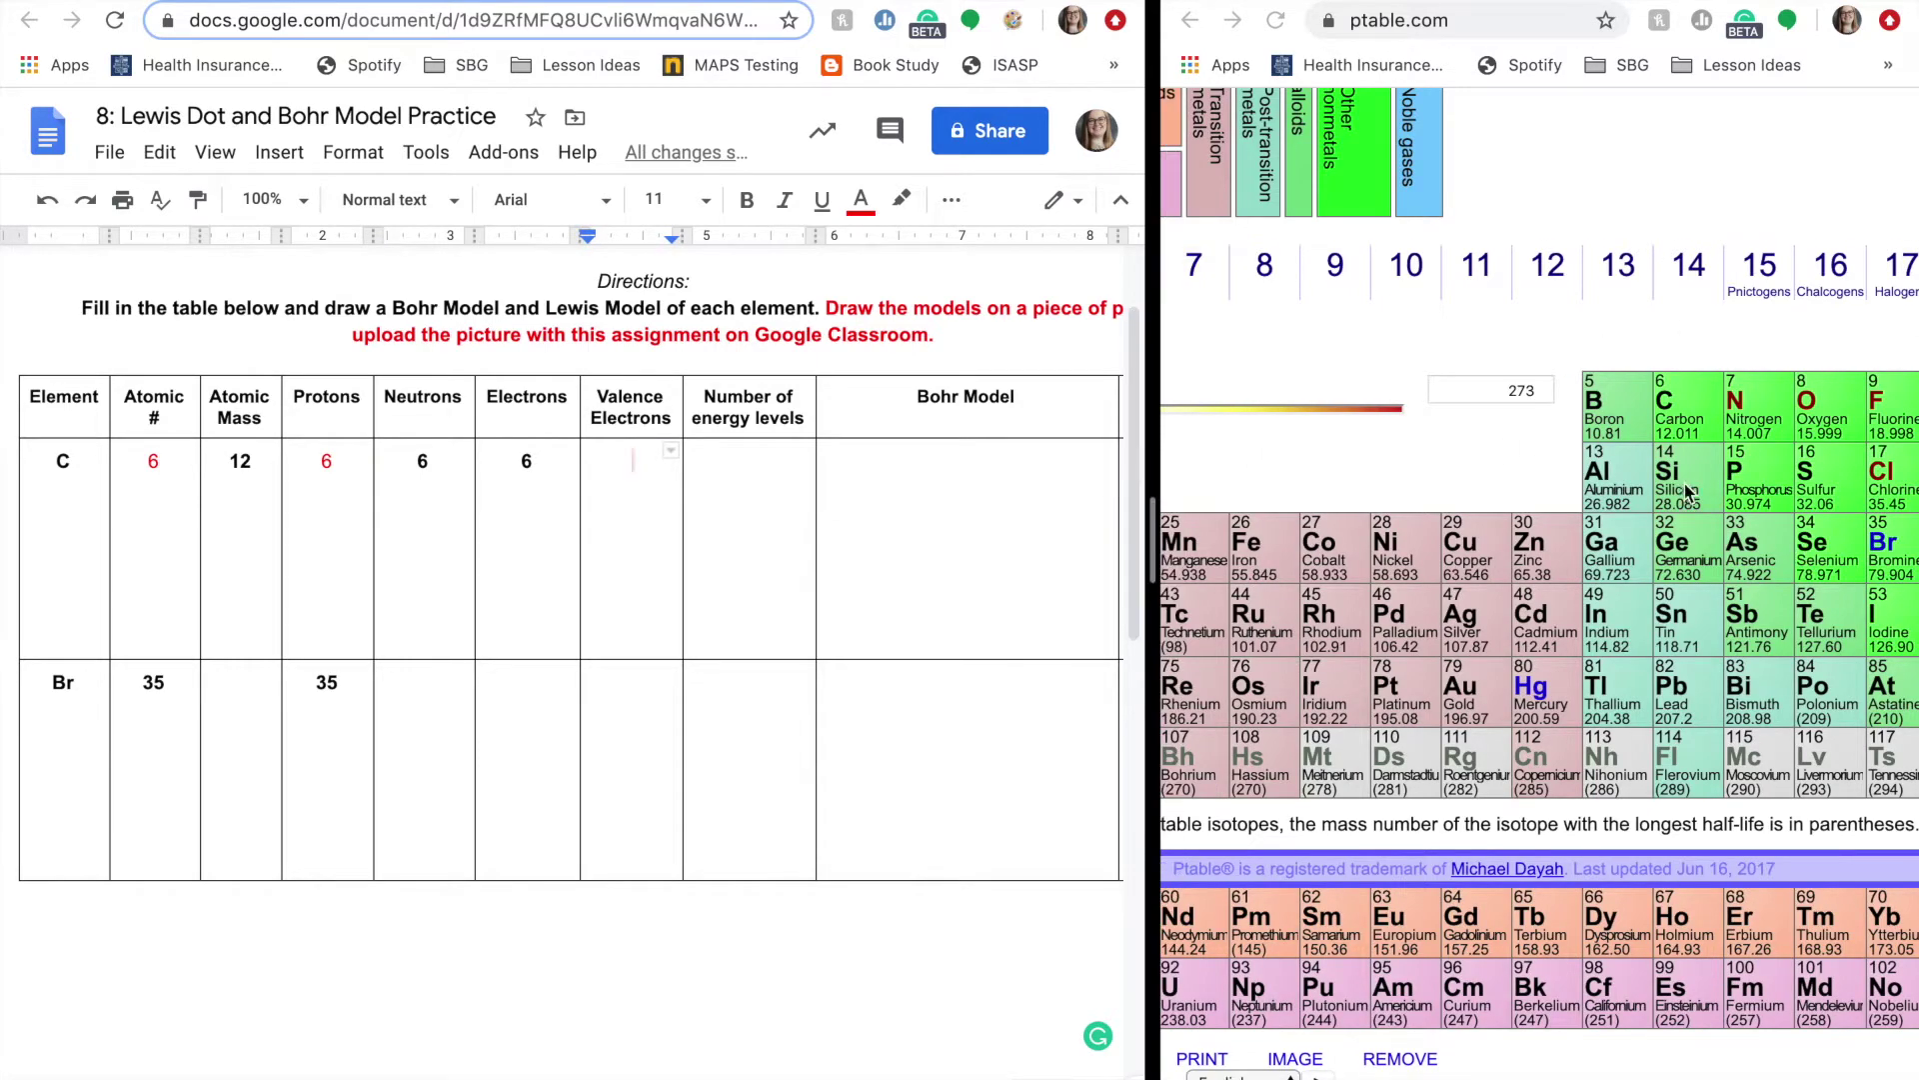
scroll(1514, 243, "right", 1)
scroll(1550, 304, "right", 1)
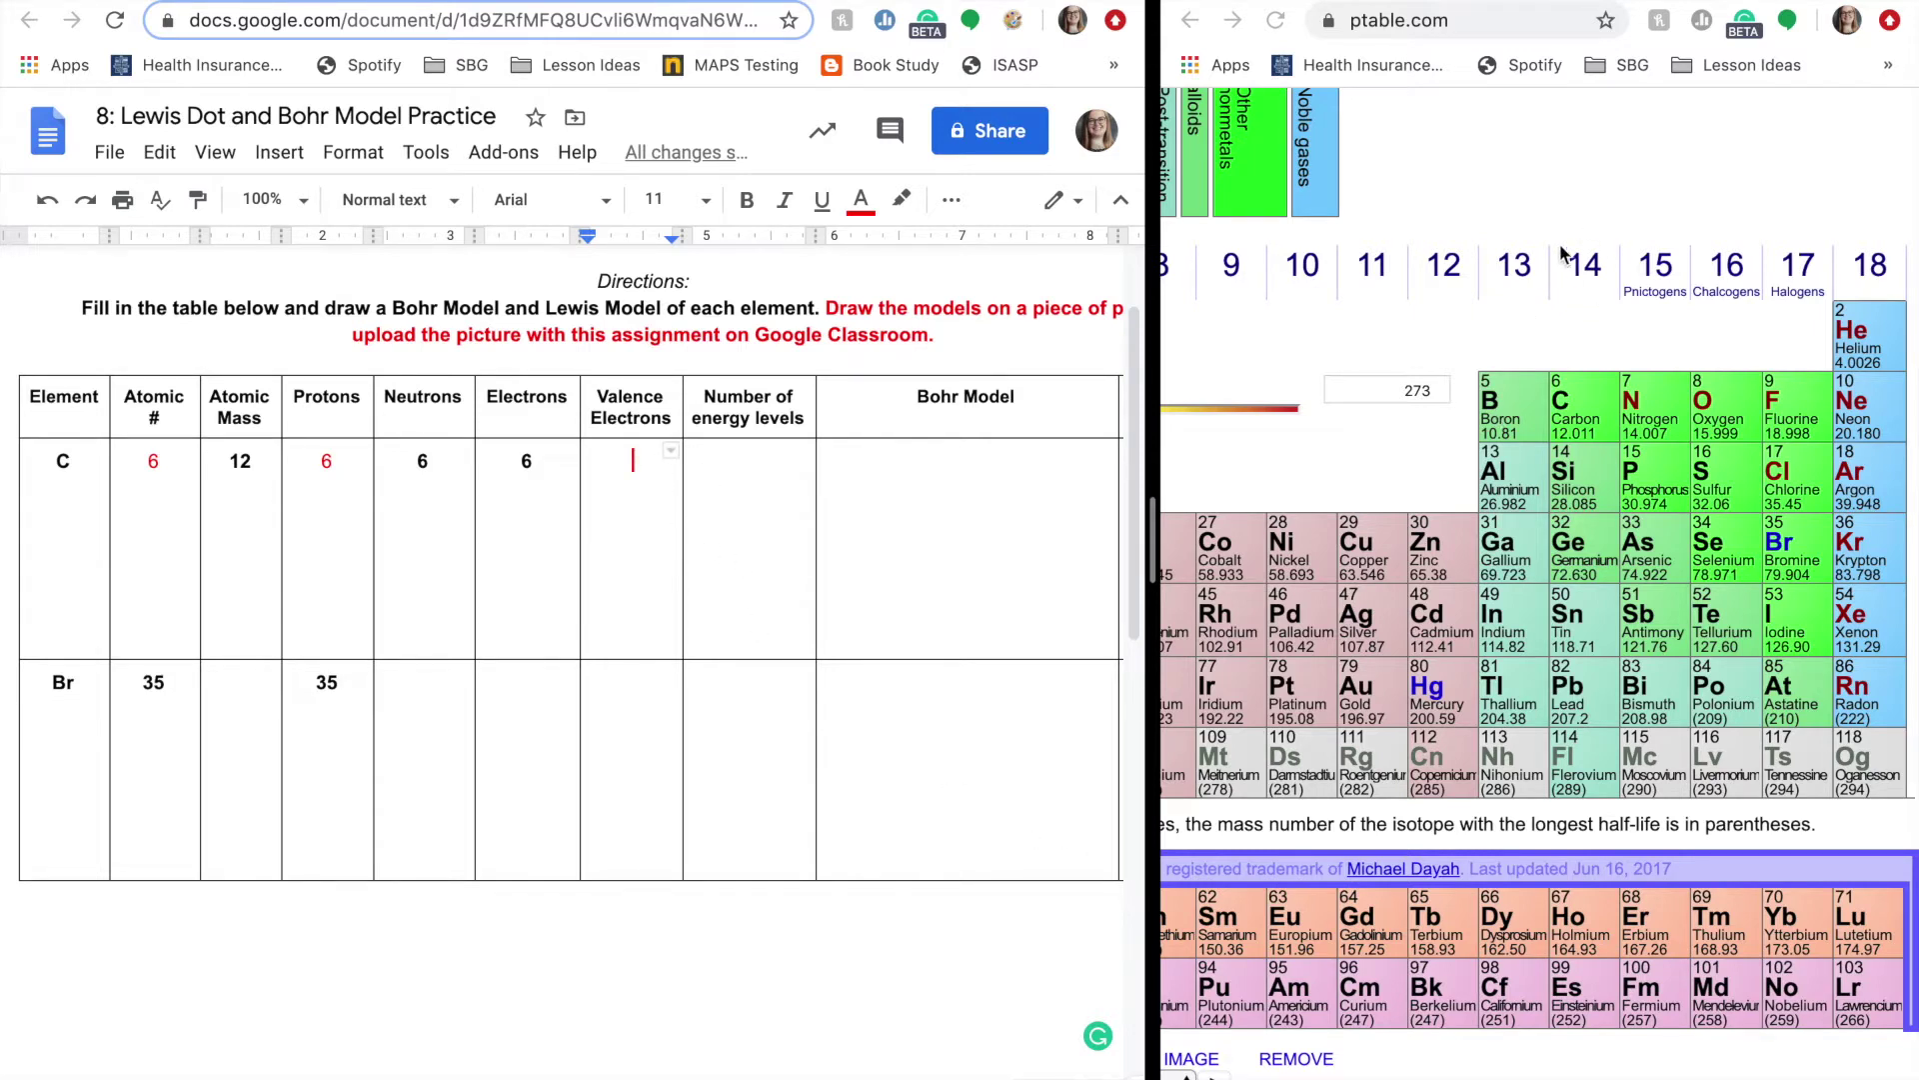
type("4")
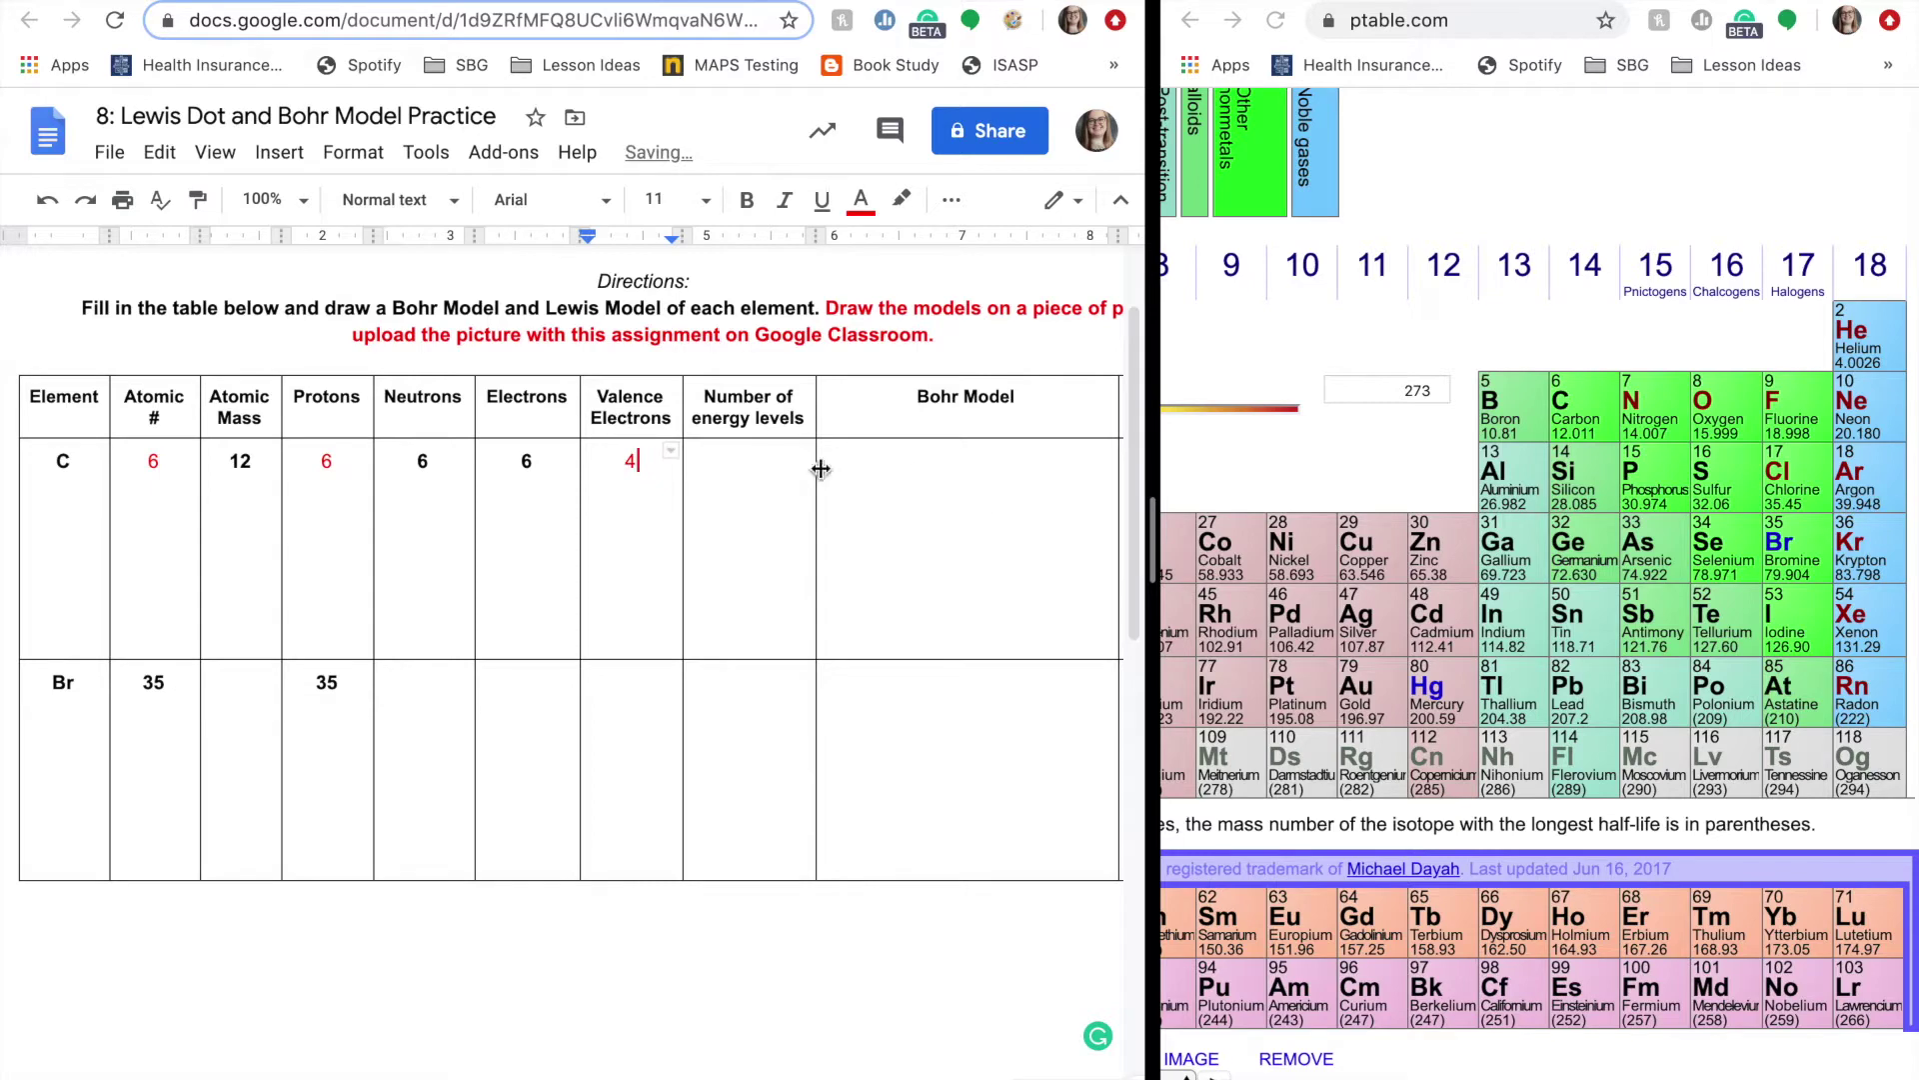
Append '(Rings)' to the Number of energy levels heading.
left_click(762, 476)
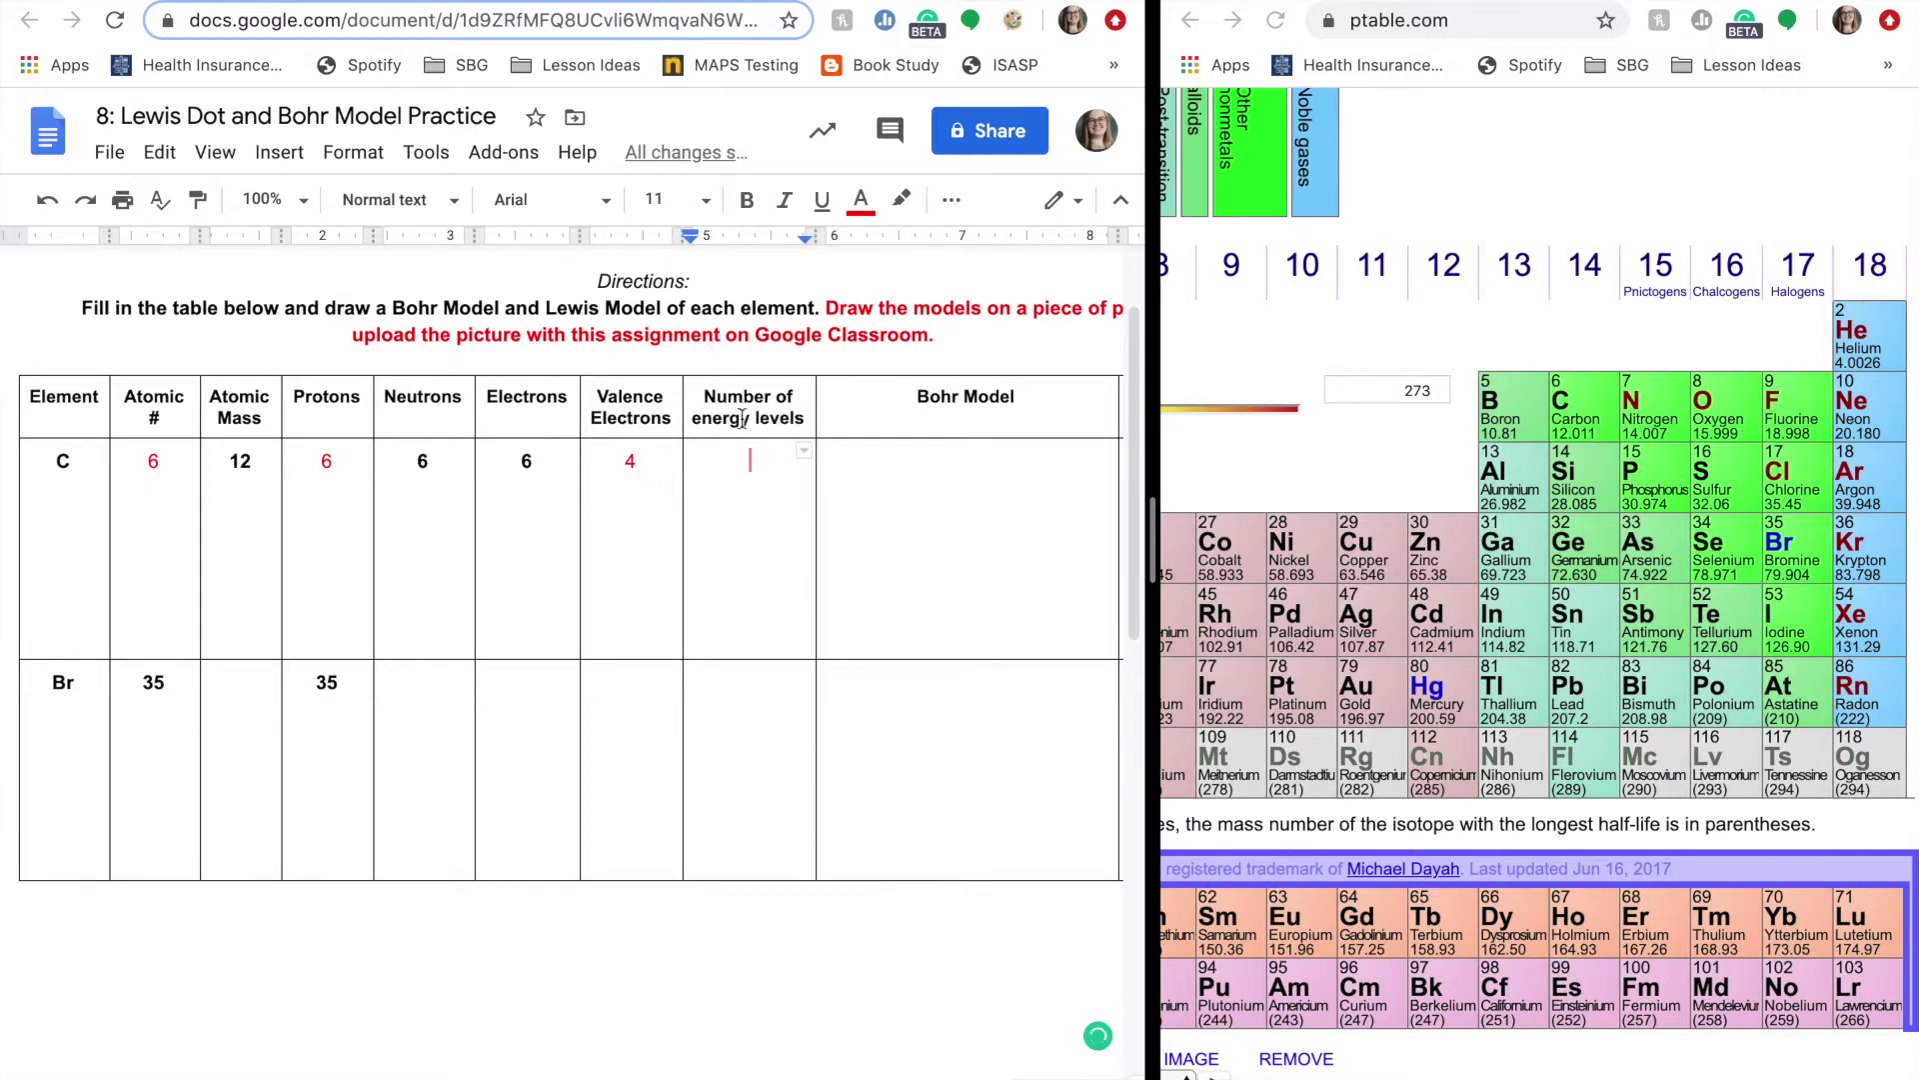
scroll(1303, 587, "left", 6)
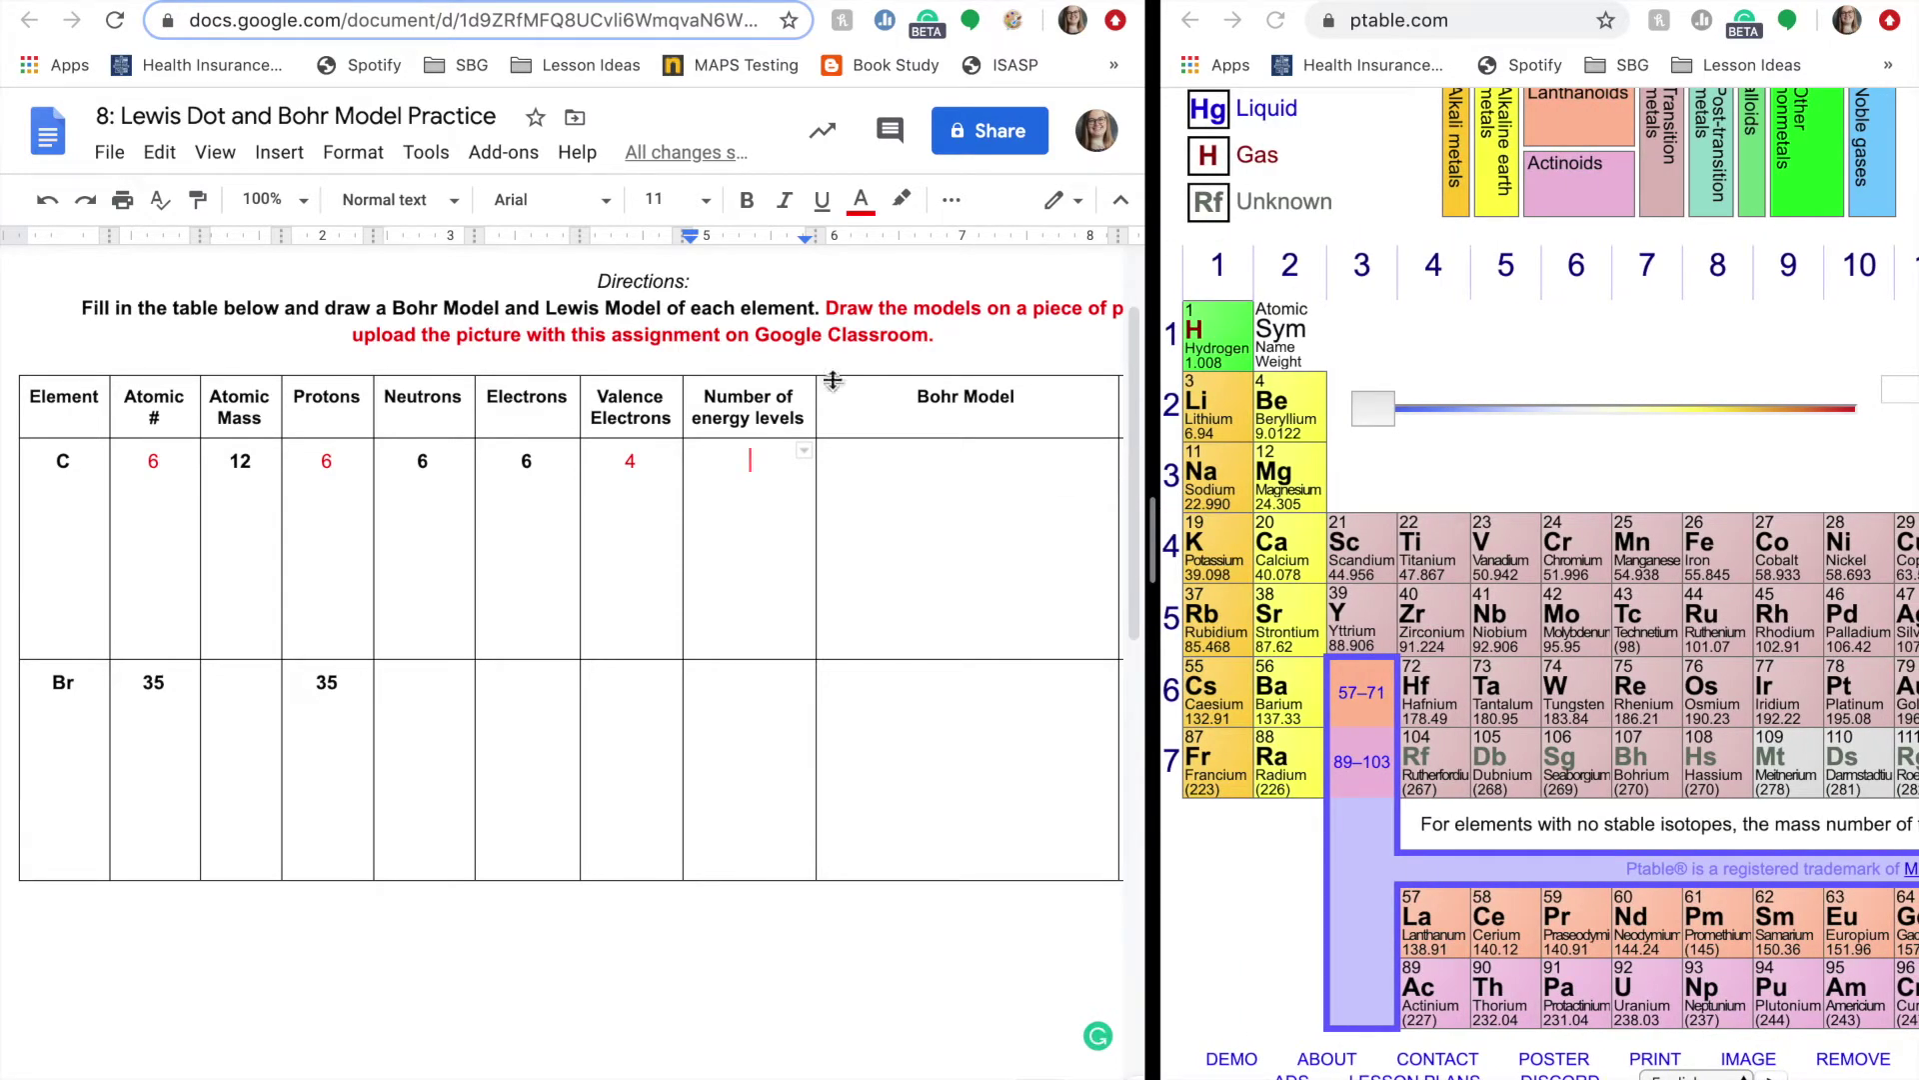
left_click(806, 416)
type("(R")
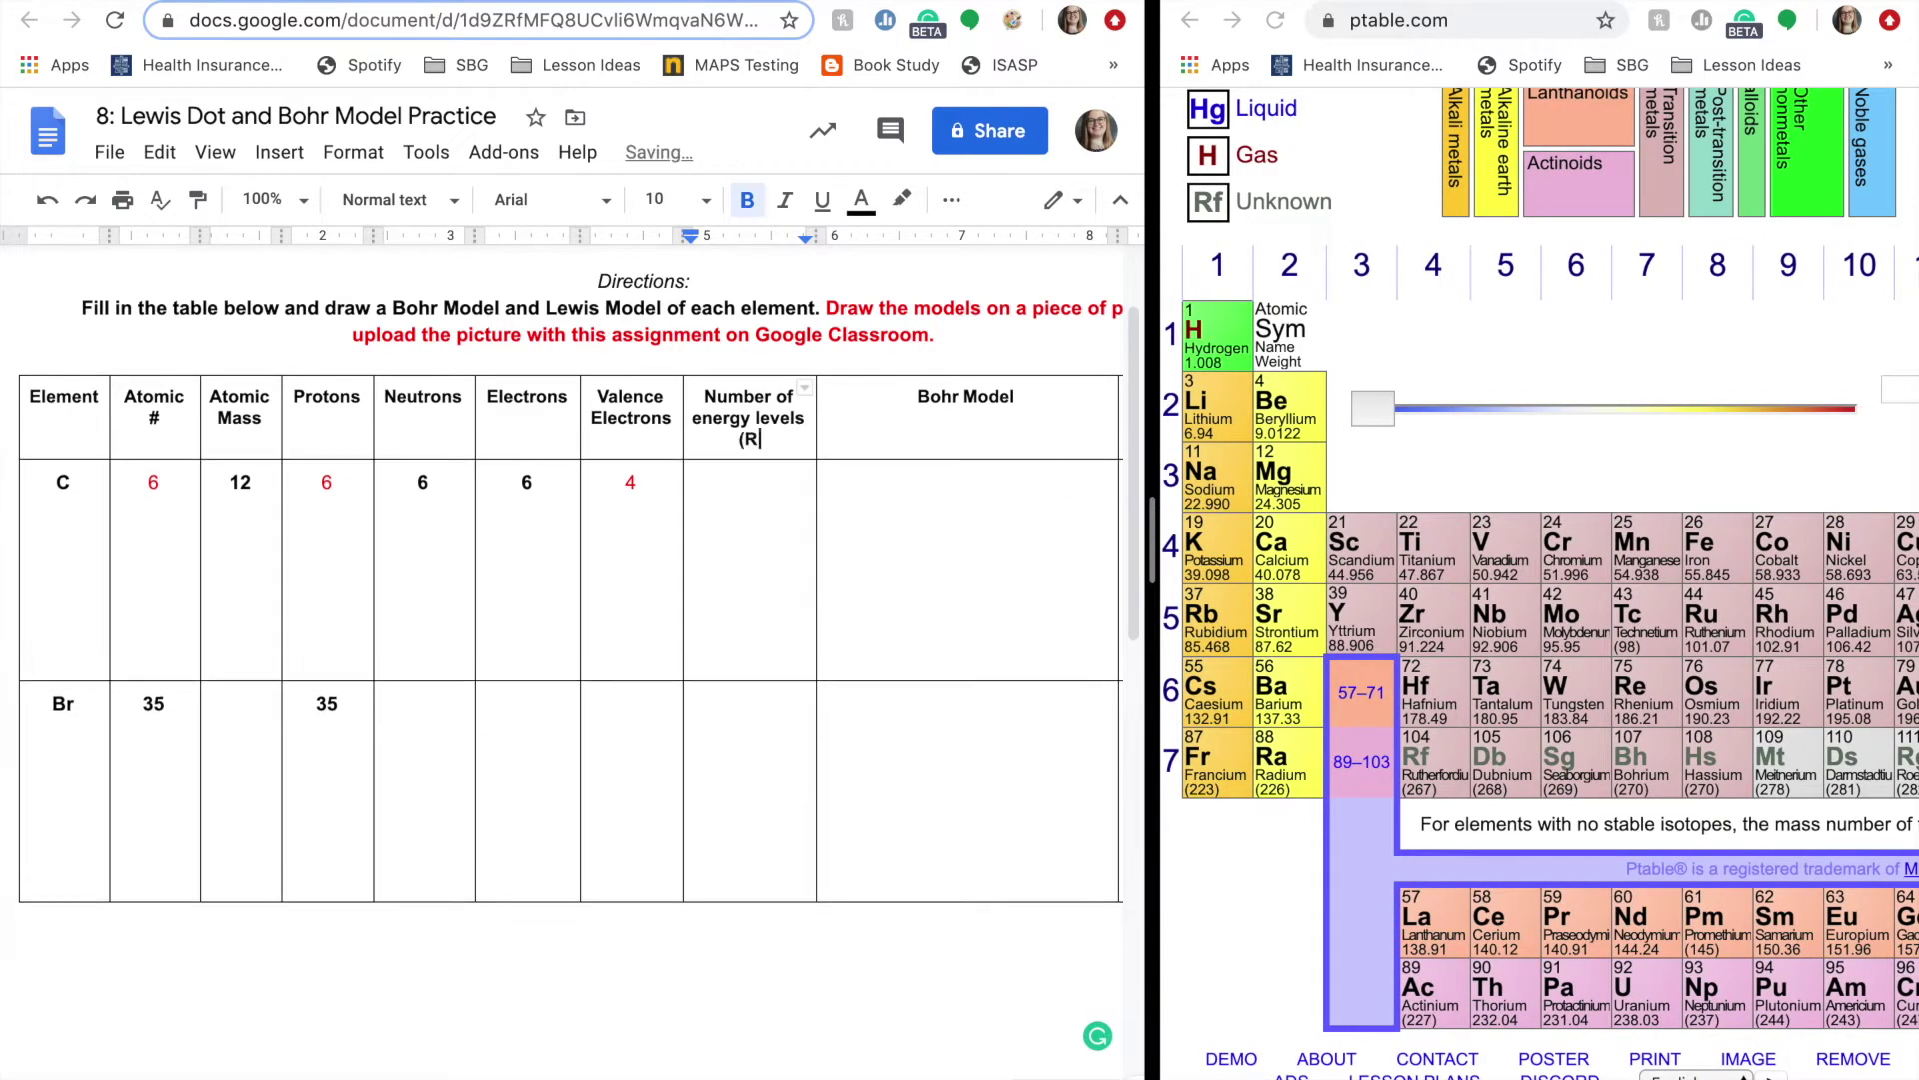
type("ings)")
scroll(950, 700, "down", 5)
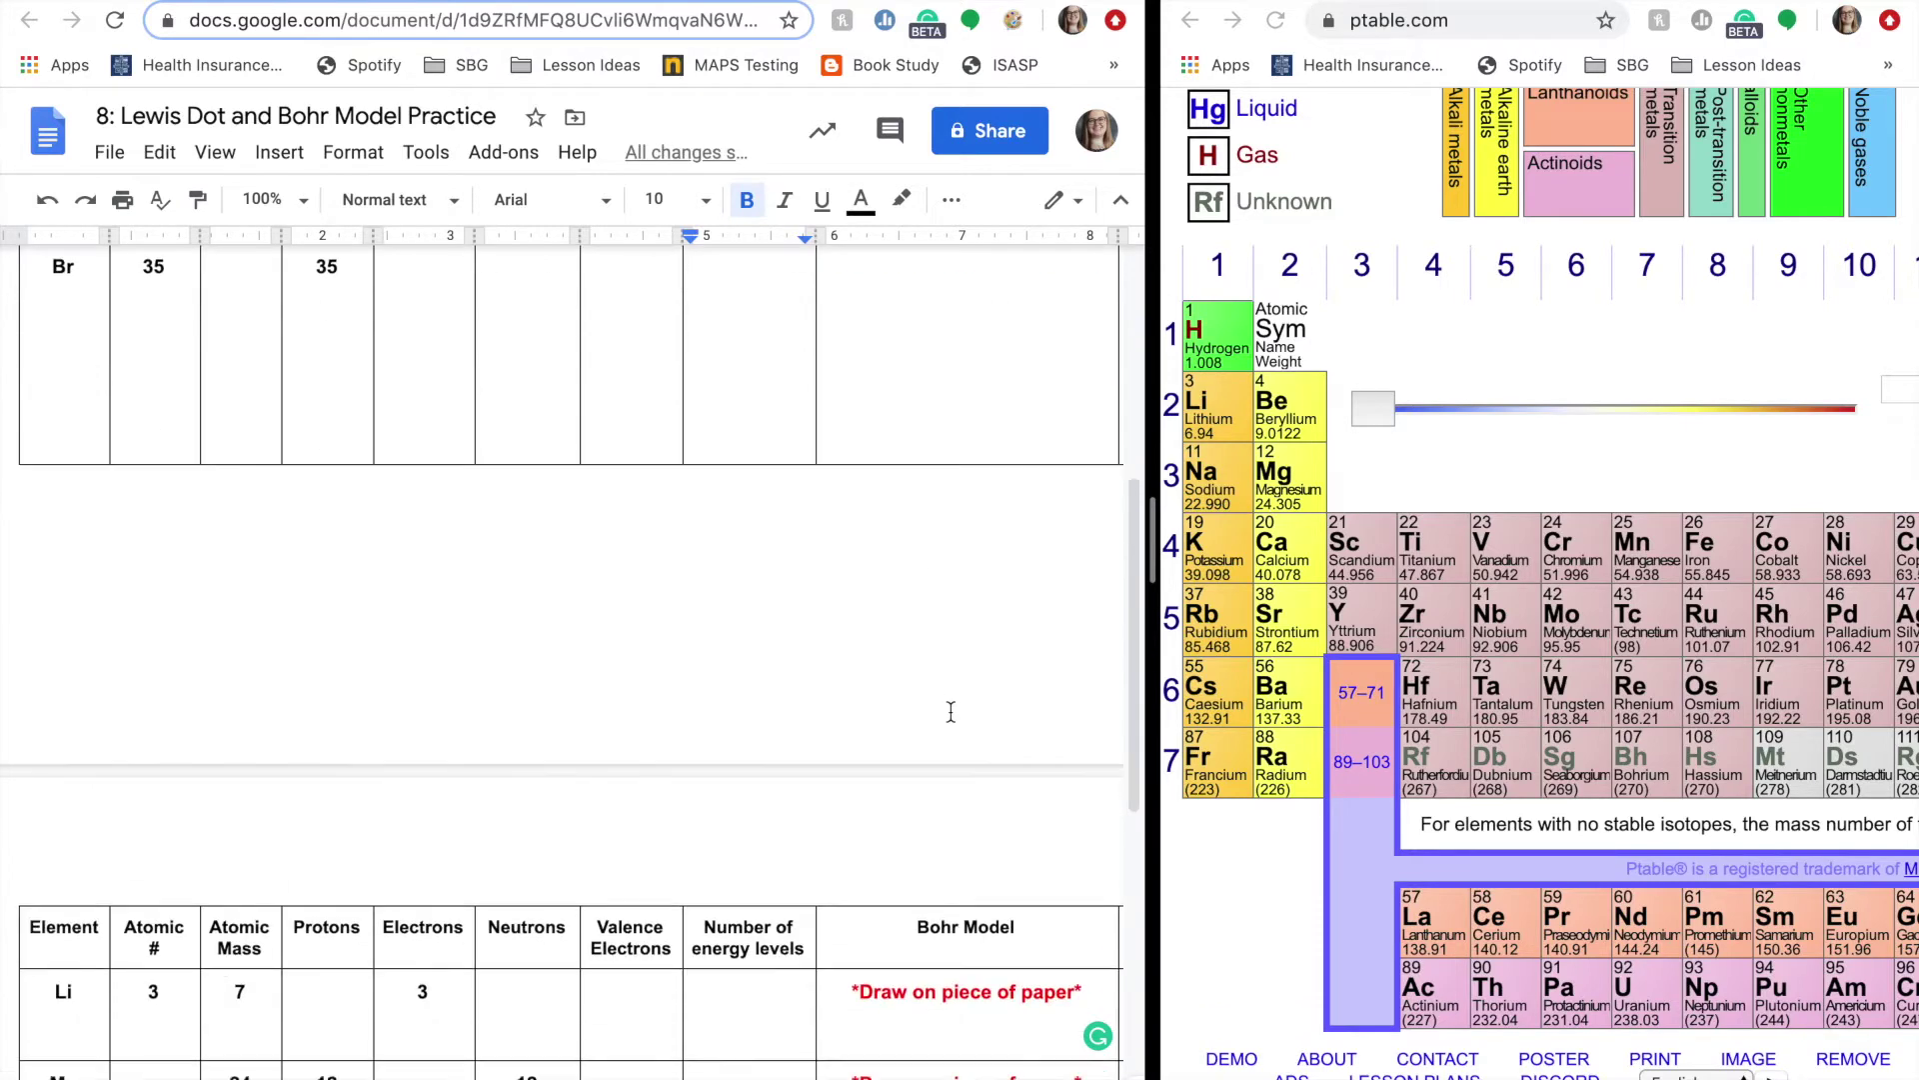
scroll(950, 699, "up", 5)
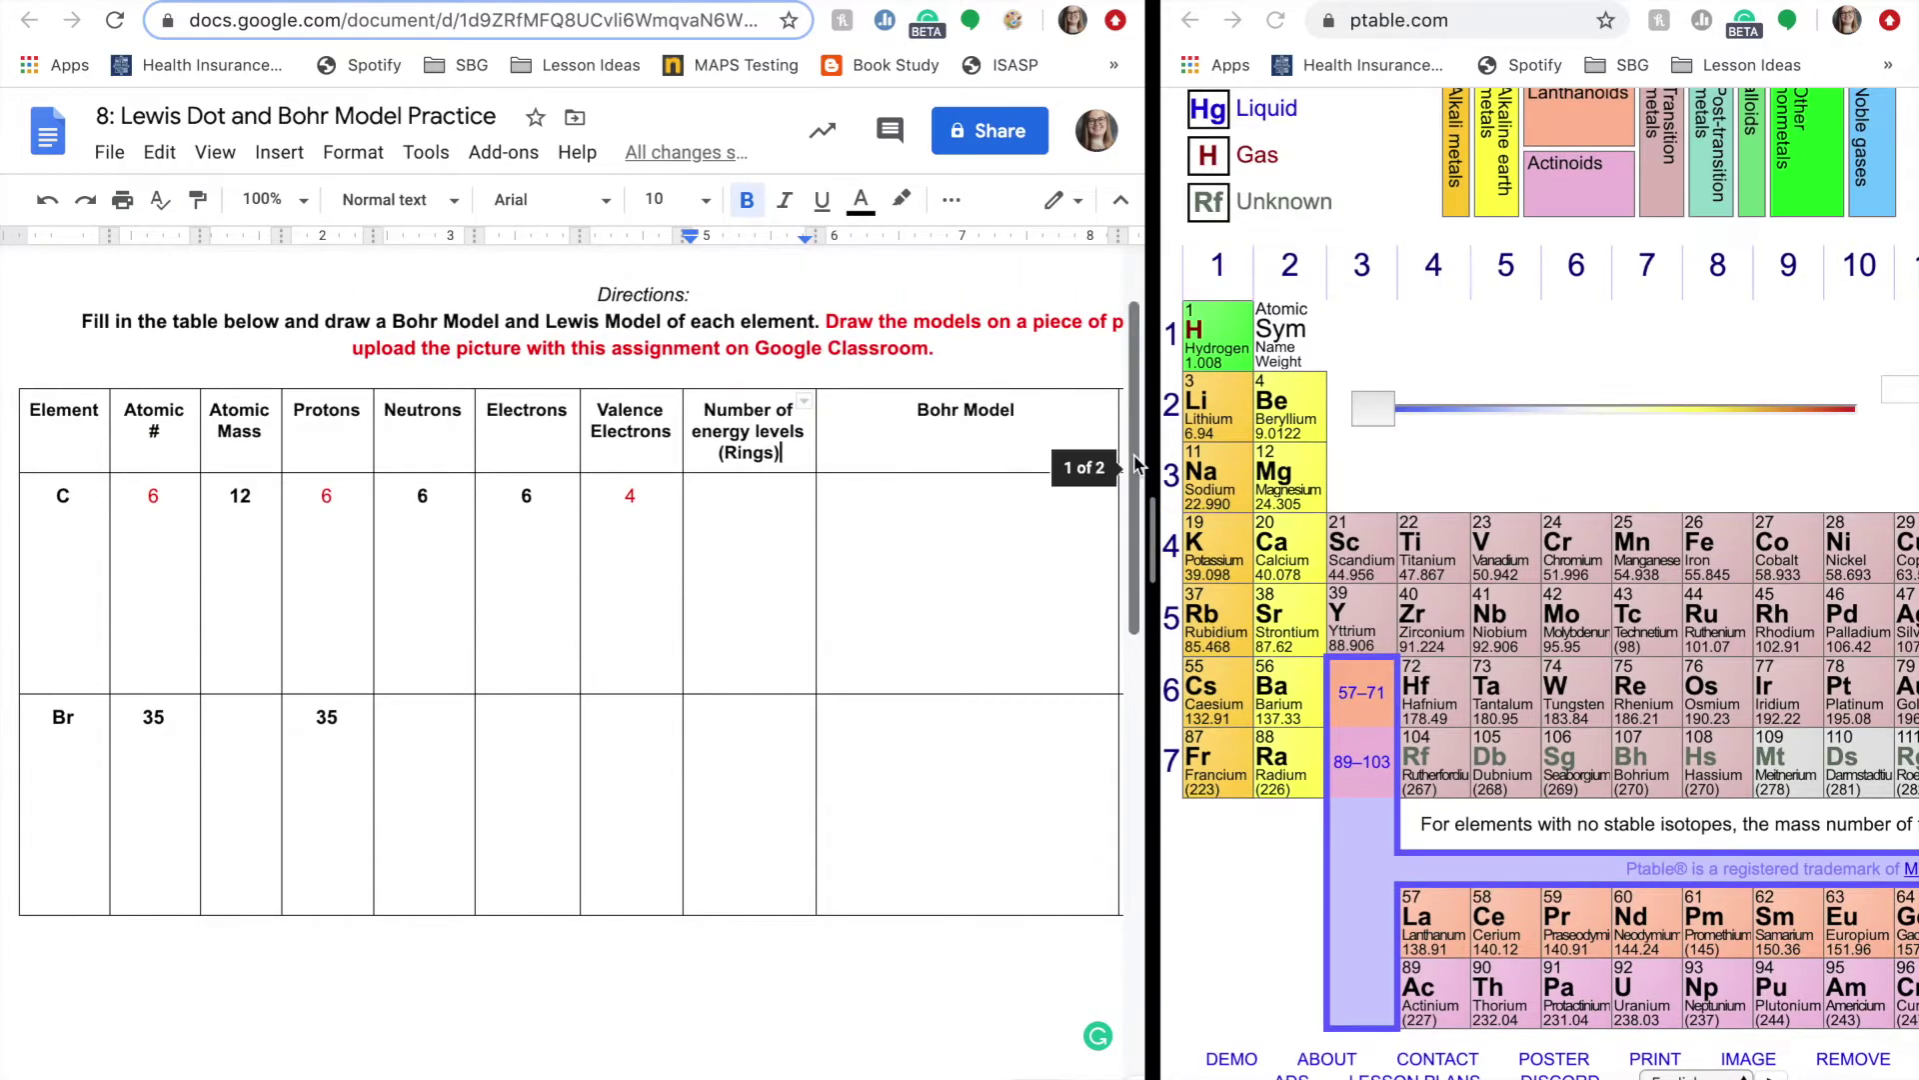
scroll(1692, 464, "right", 6)
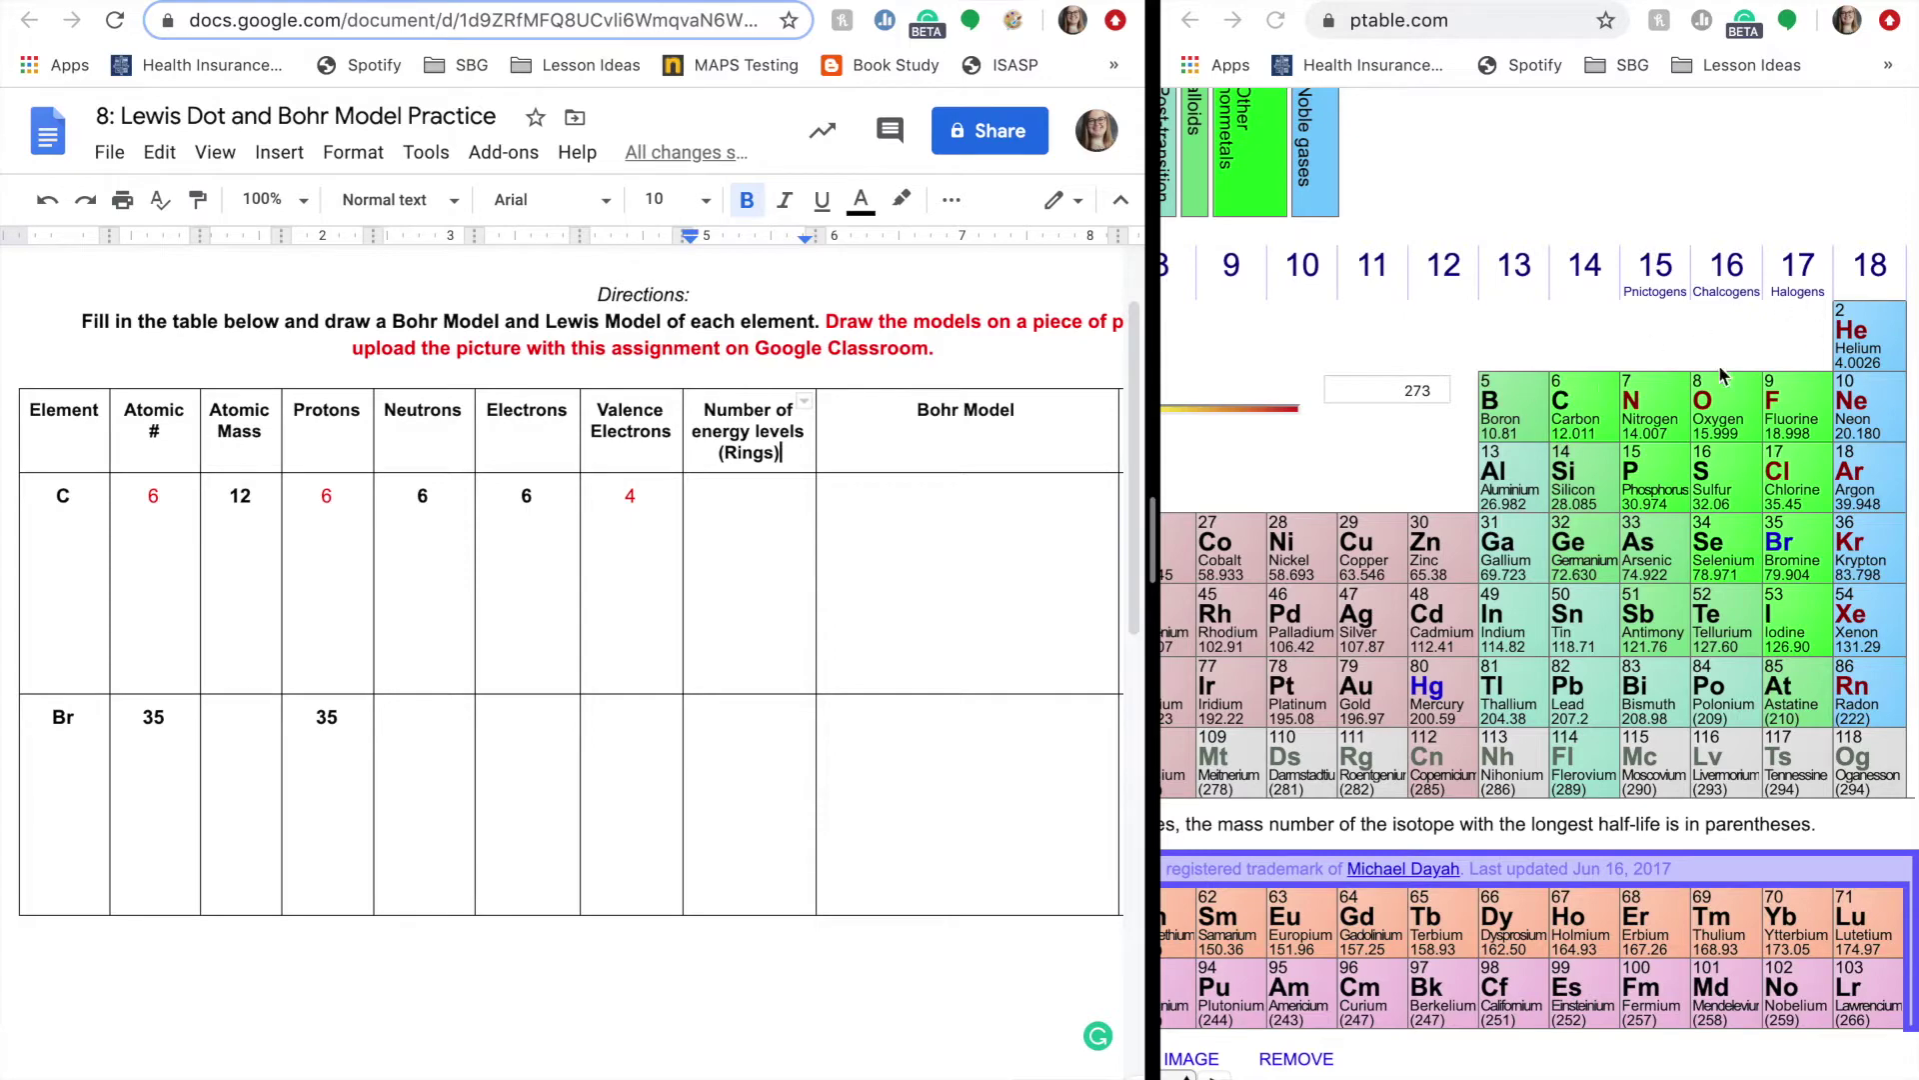
scroll(1600, 400, "left", 10)
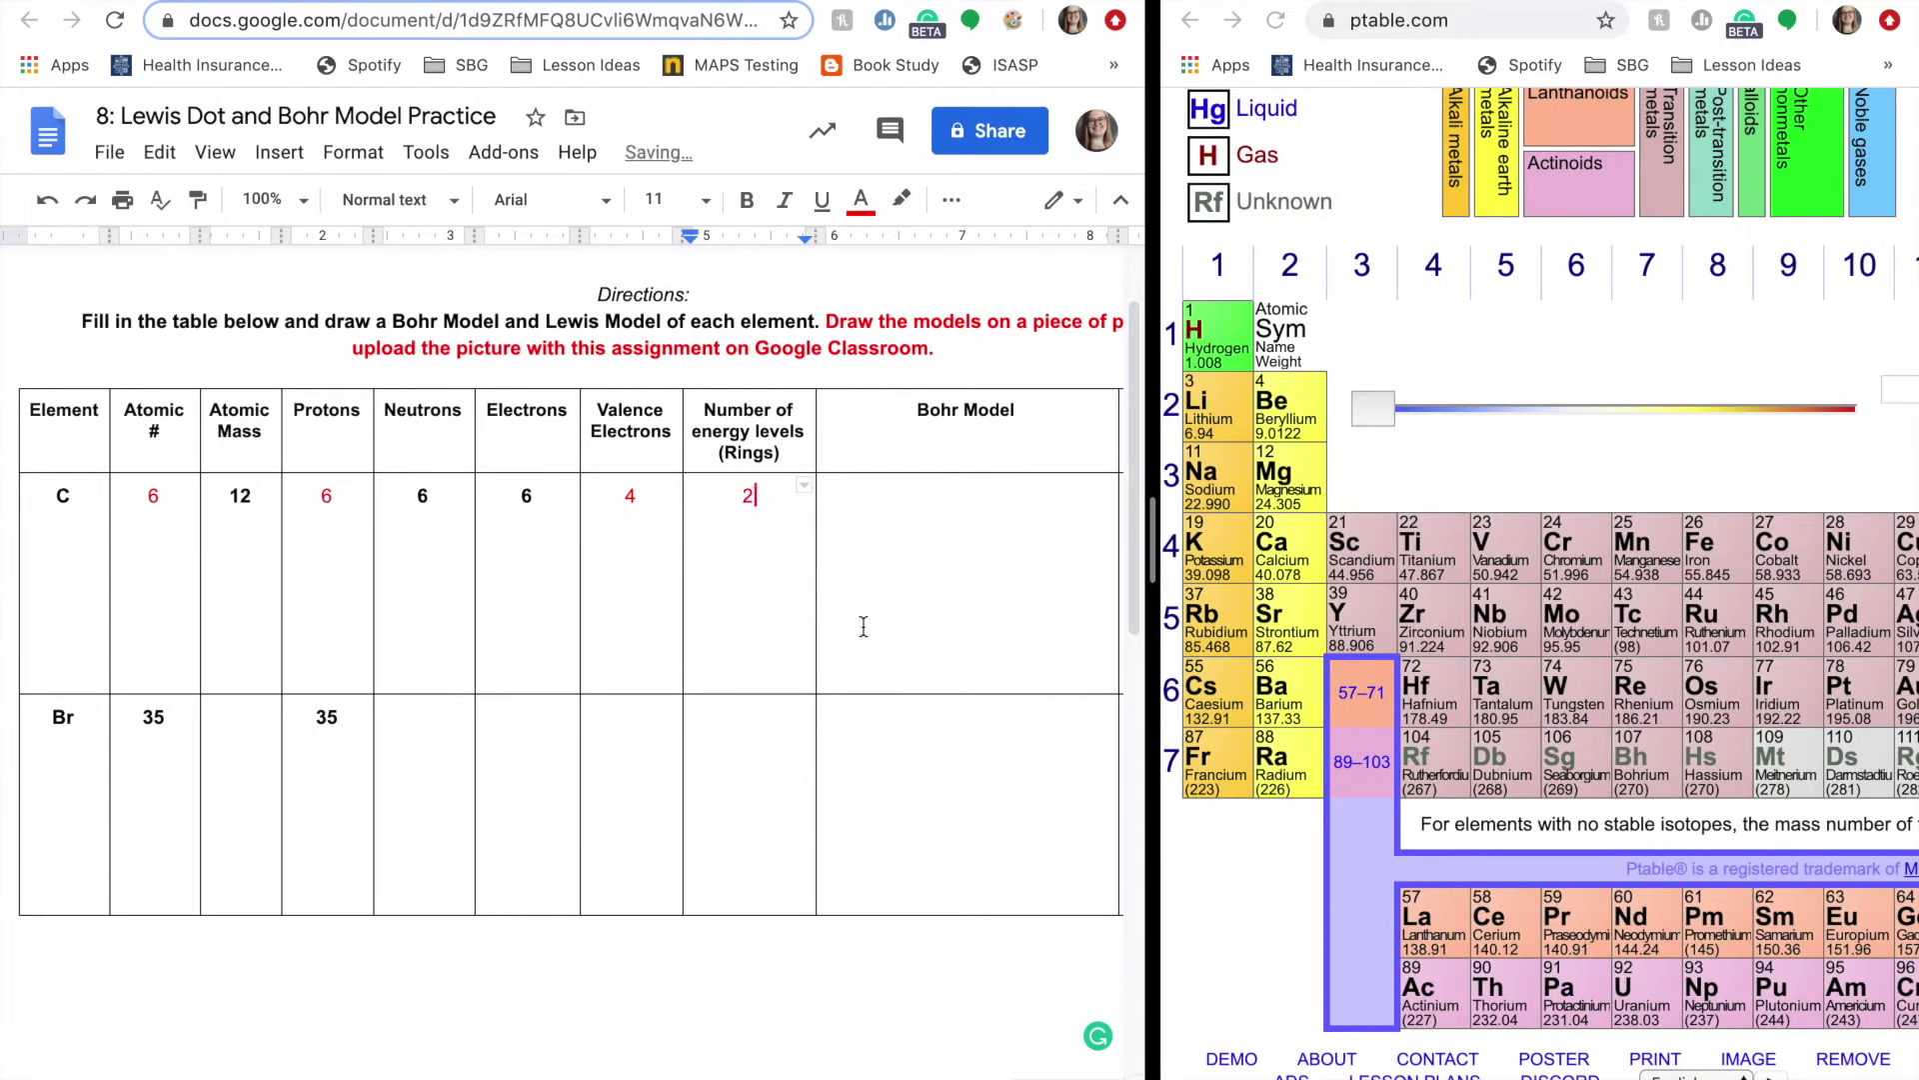
scroll(892, 686, "right", 5)
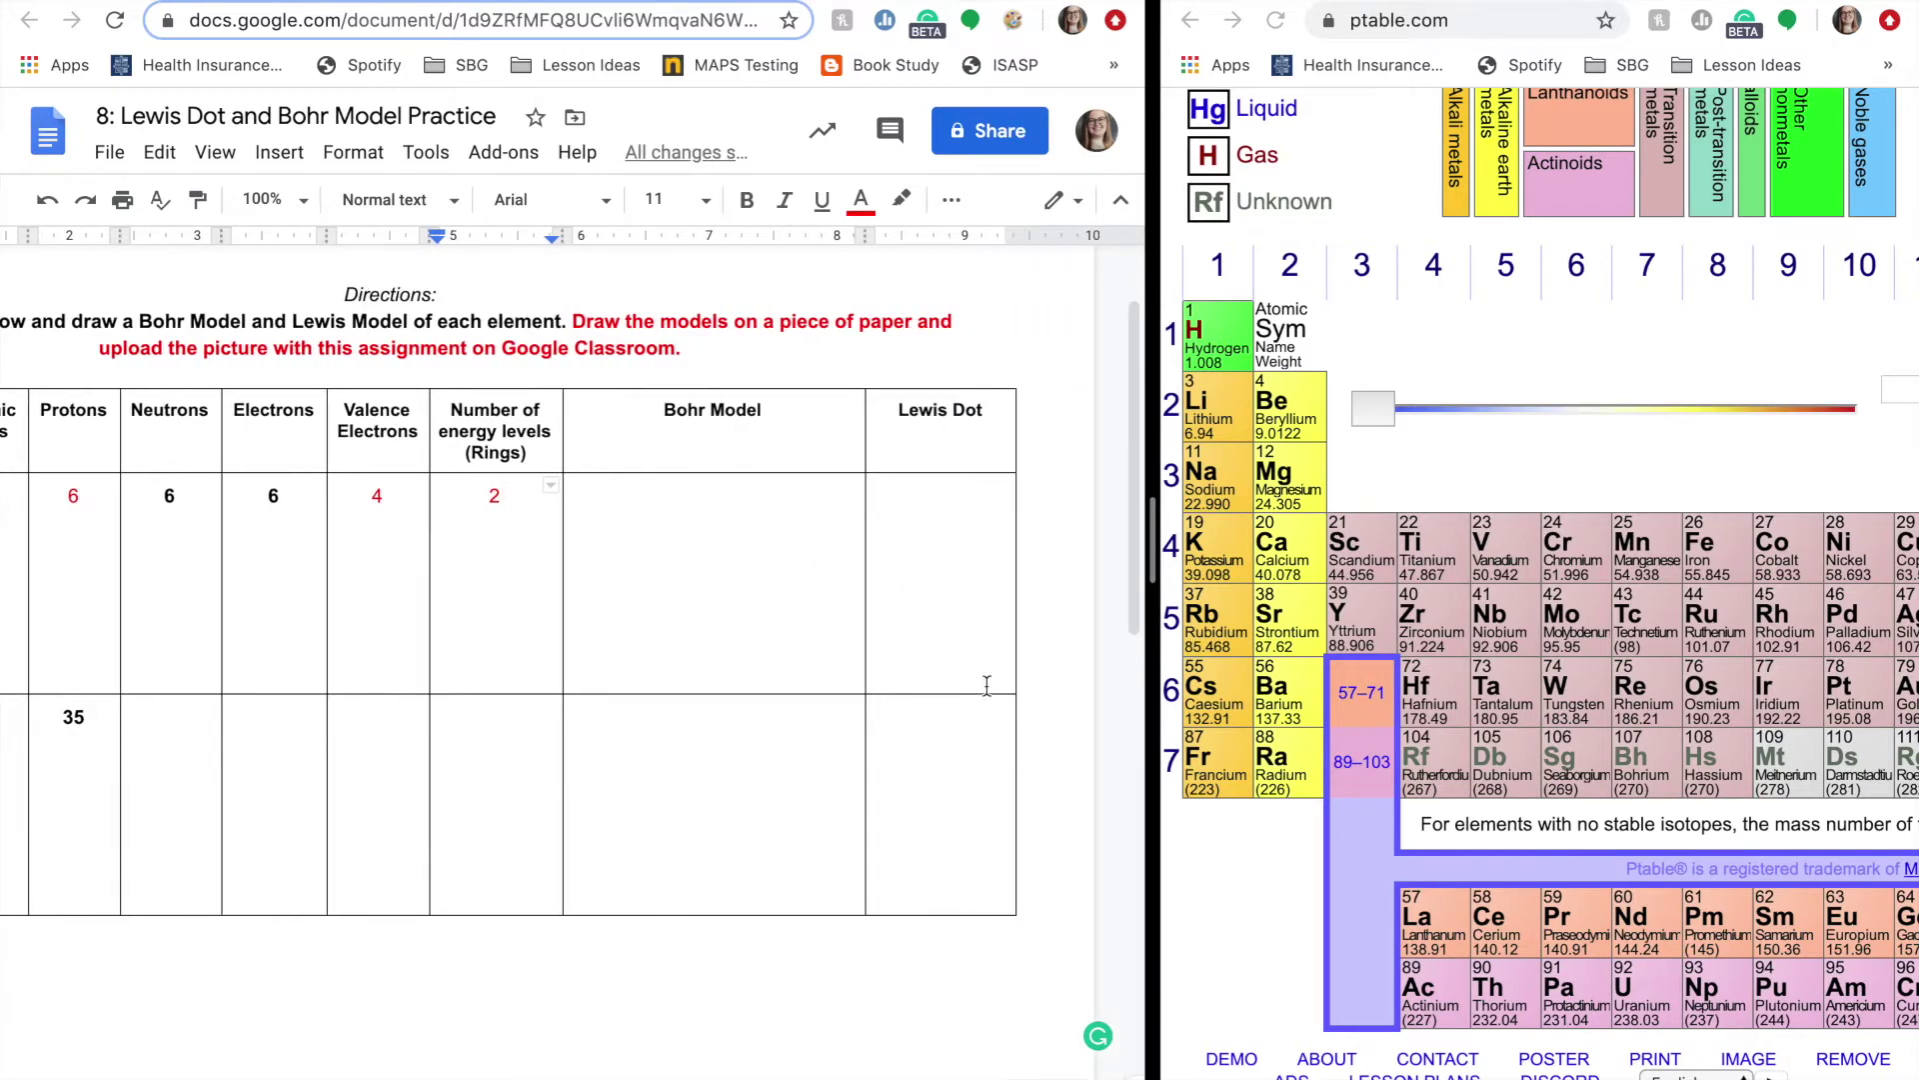
scroll(748, 901, "left", 8)
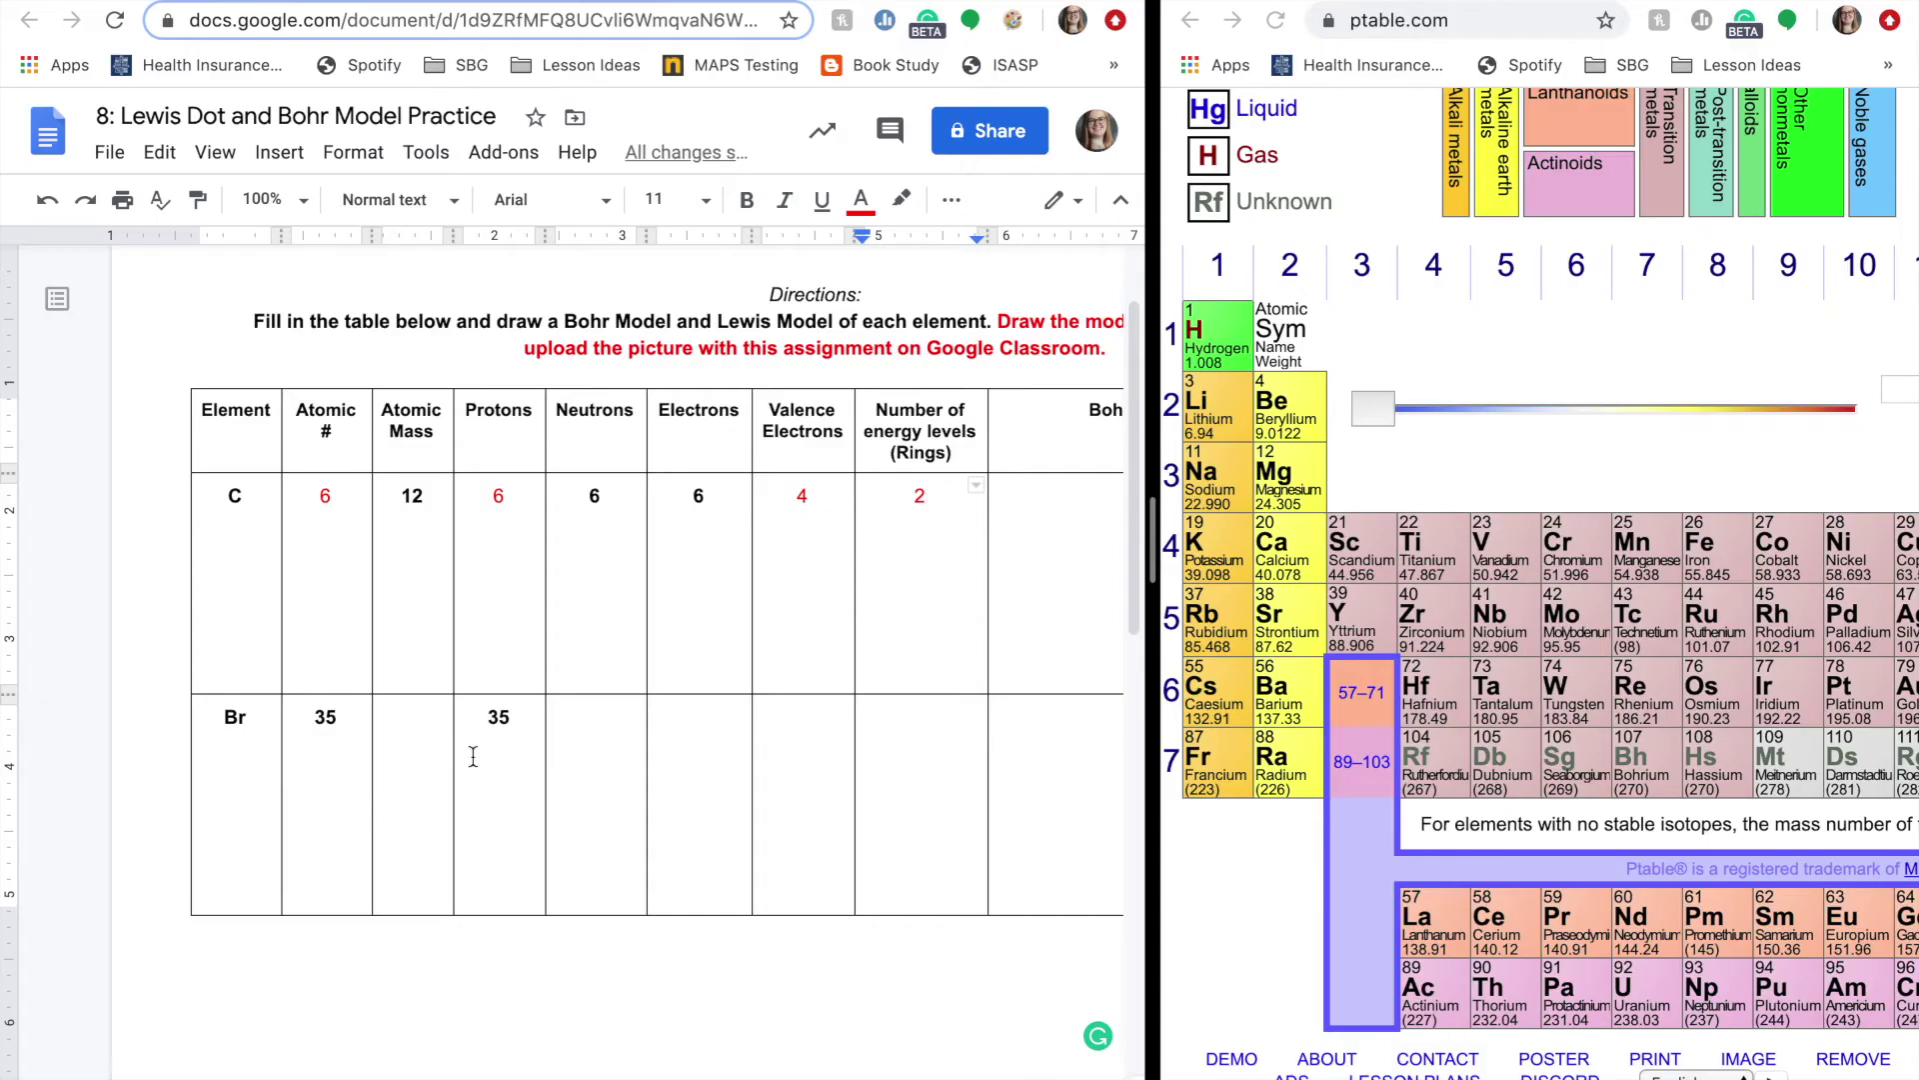
Look up bromine on ptable.com, then select the Neutrons and Electrons columns.
scroll(529, 851, "down", 1)
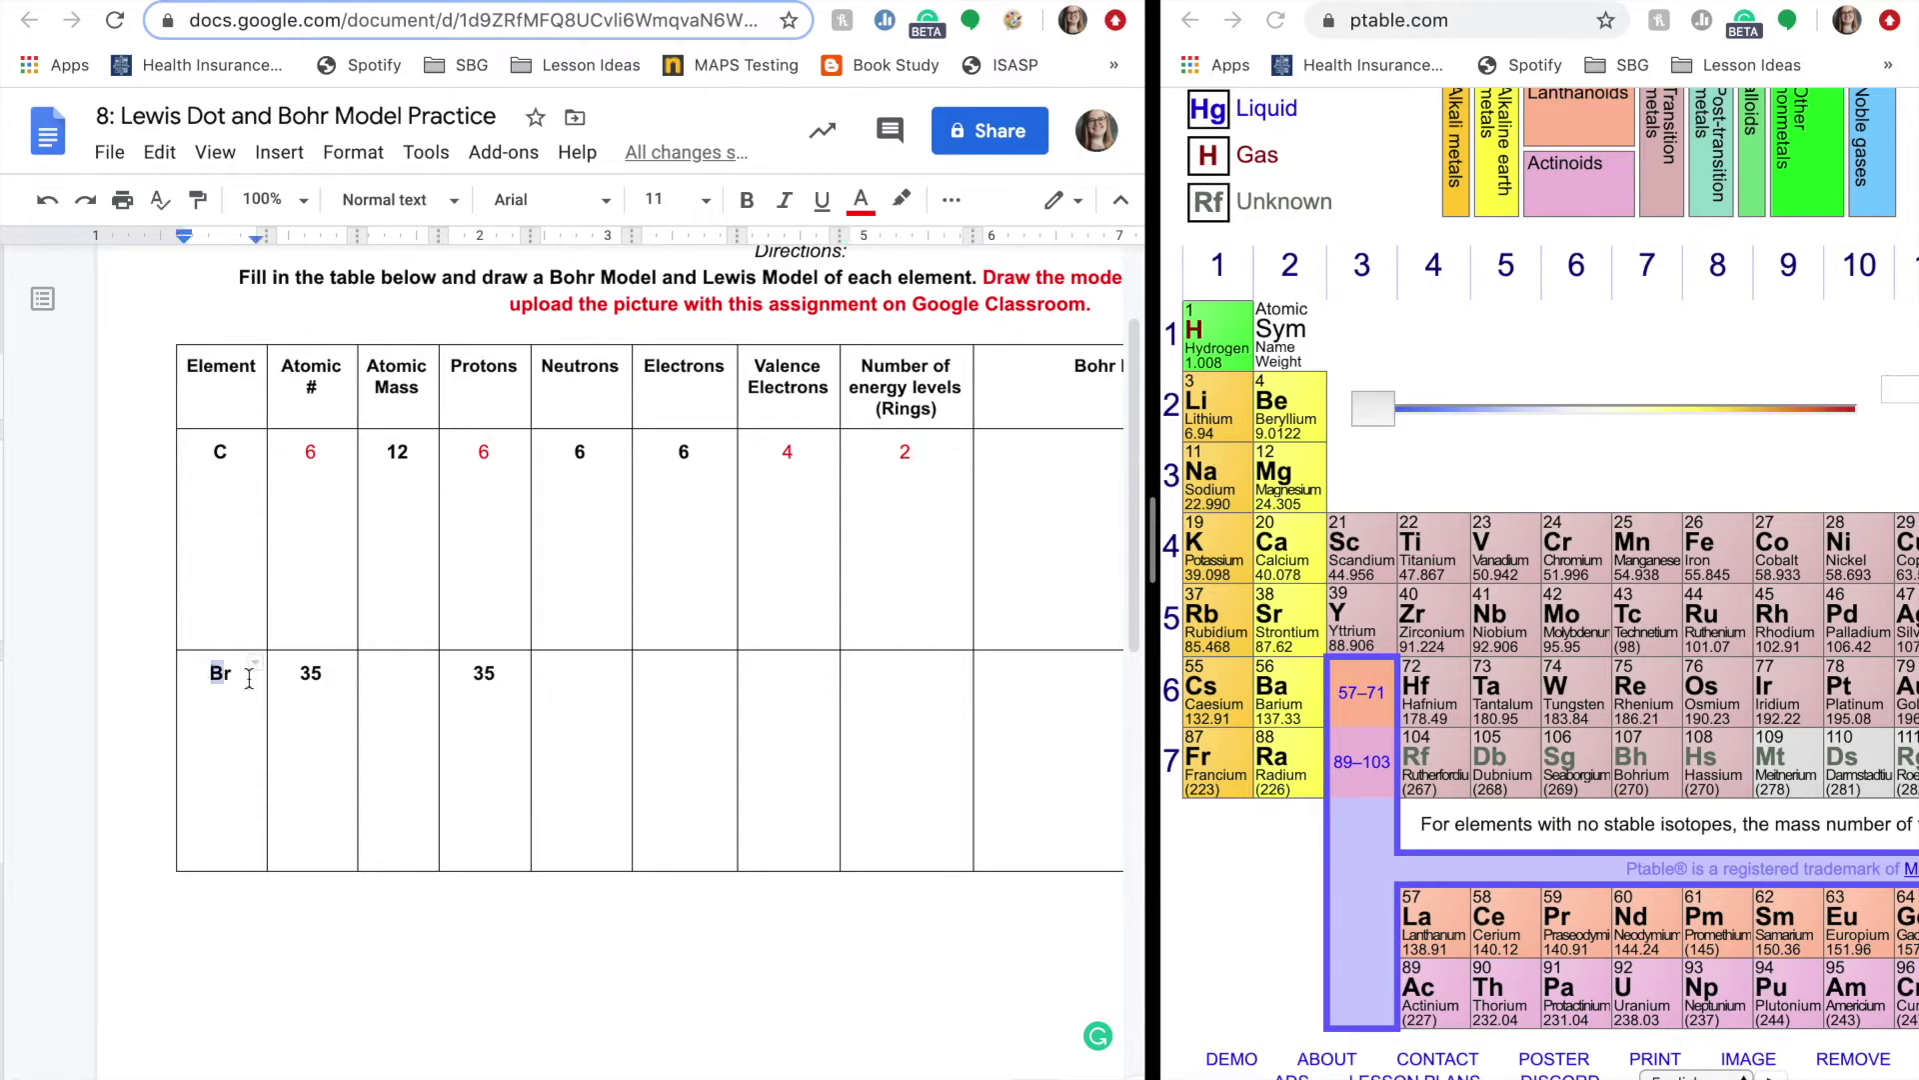
left_click(1266, 897)
scroll(1265, 896, "right", 10)
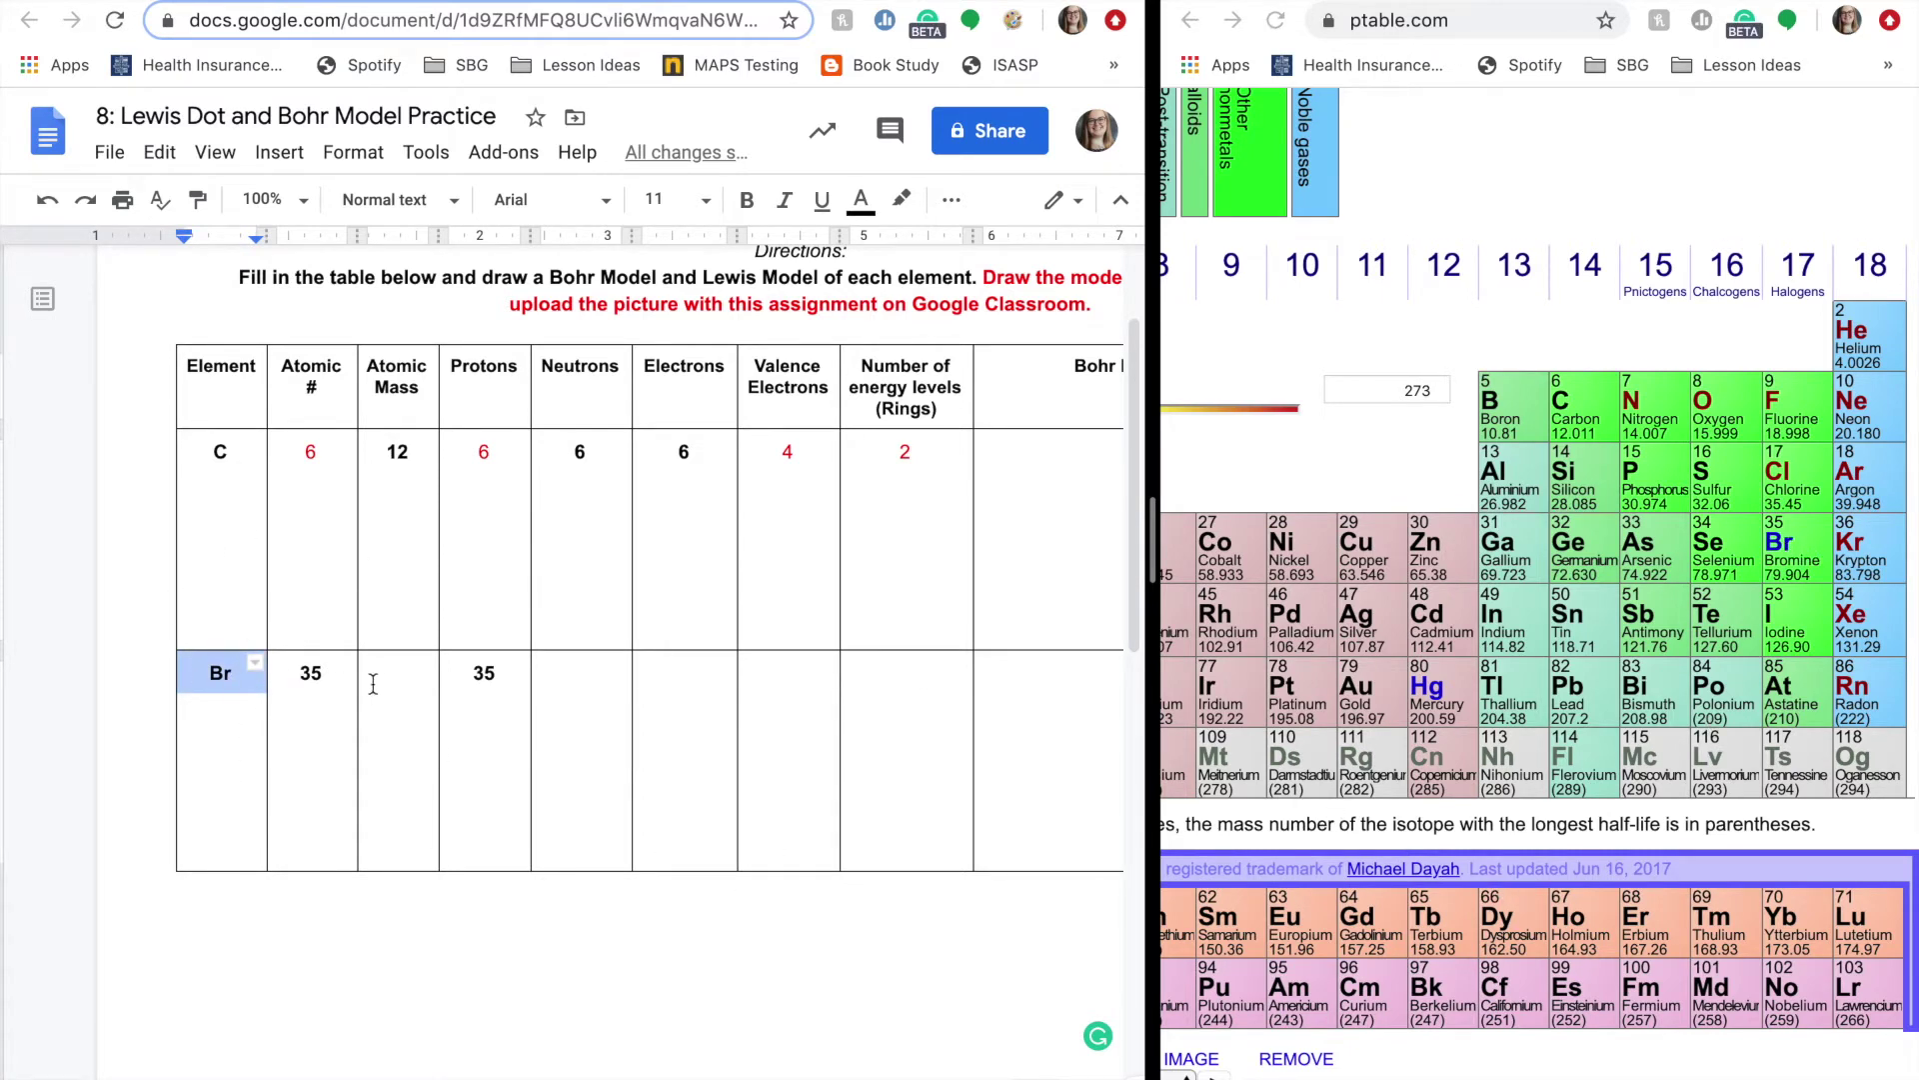
scroll(1250, 728, "left", 1)
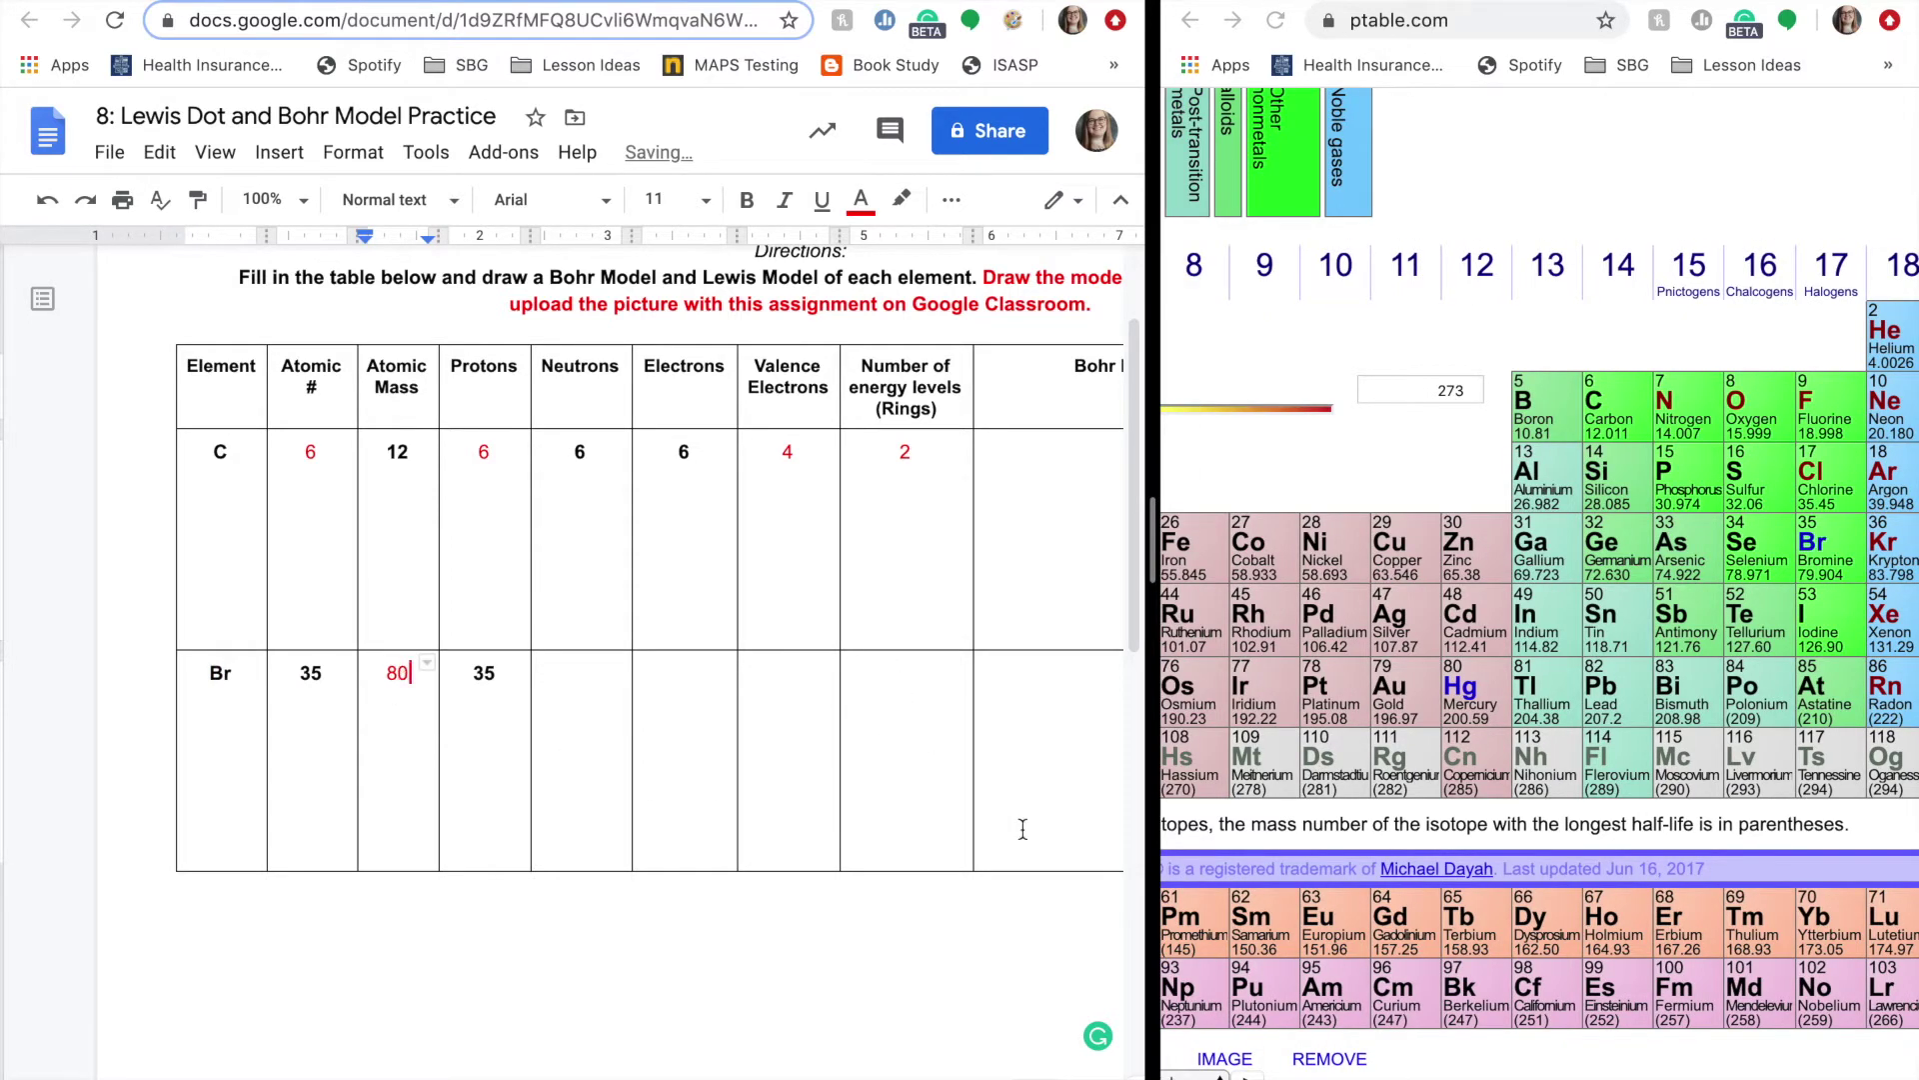
scroll(754, 745, "right", 1)
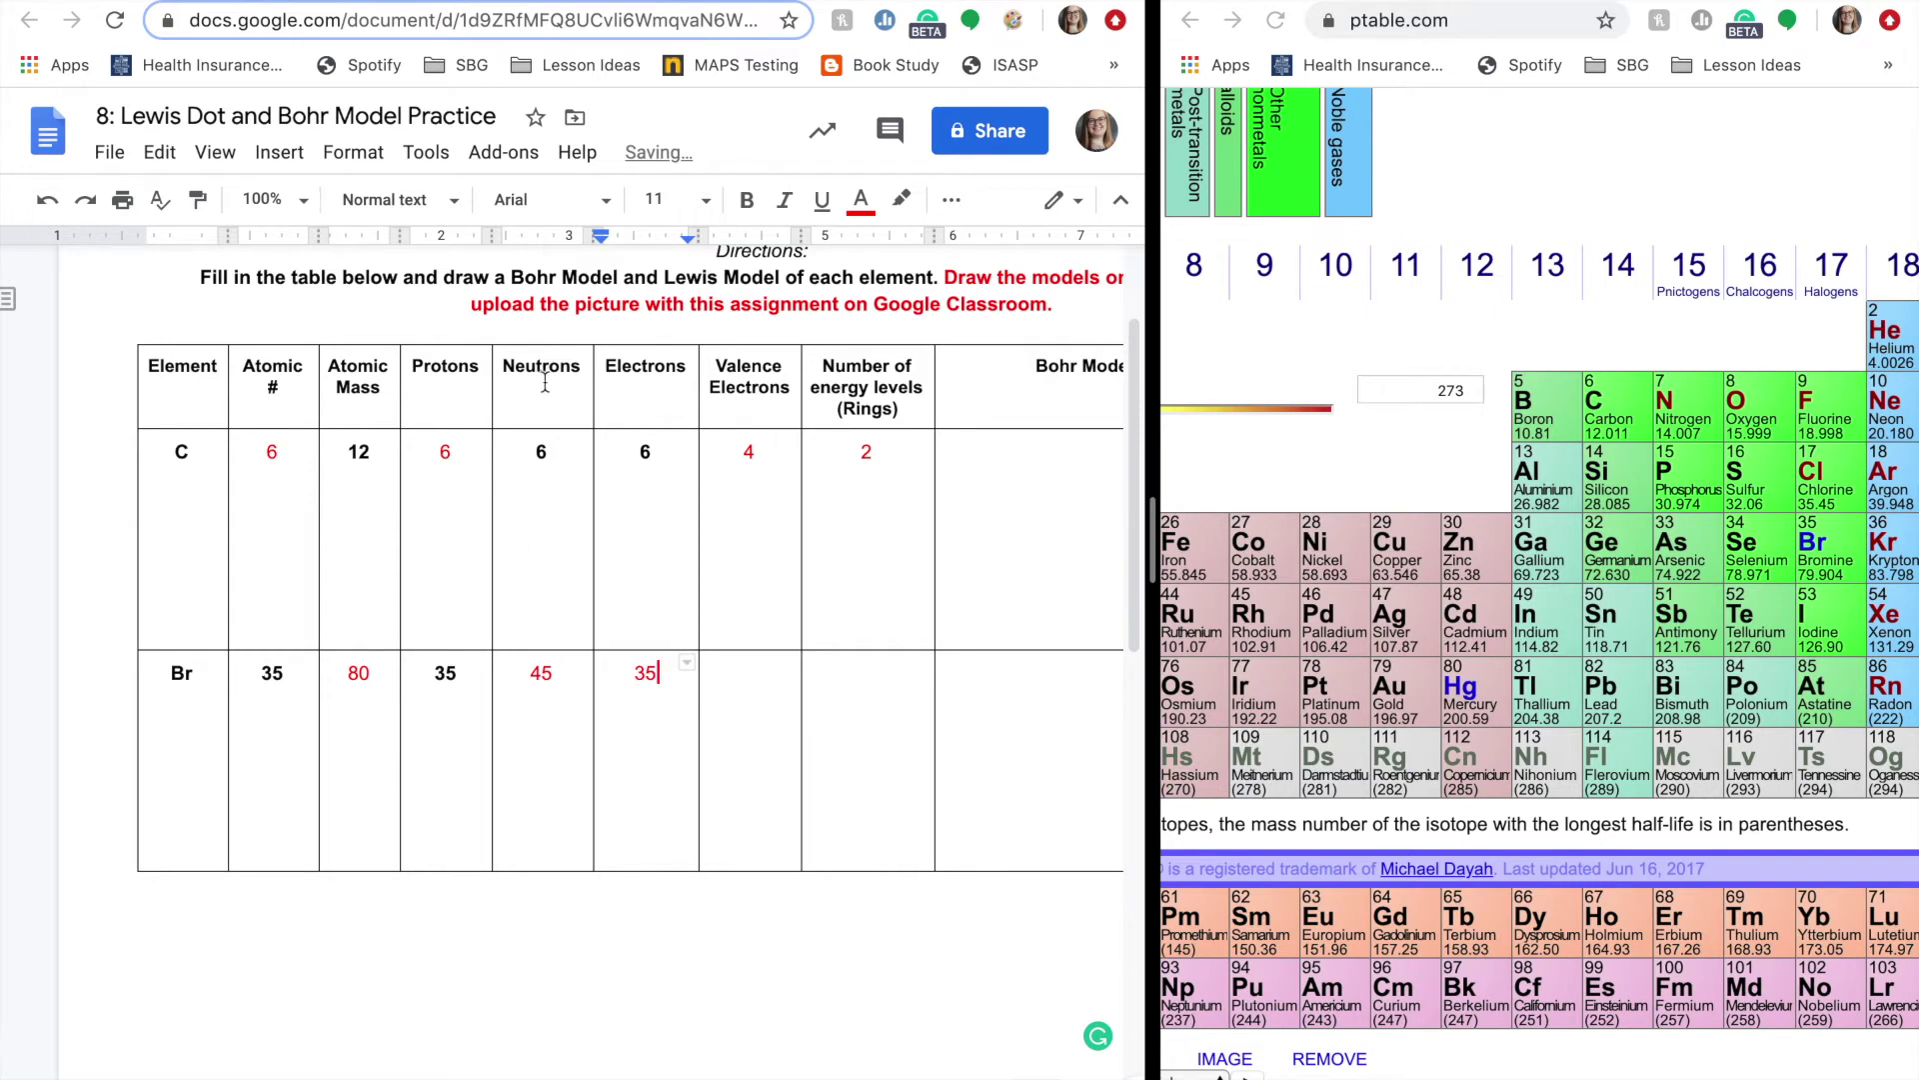
left_click_drag(541, 378, 678, 623)
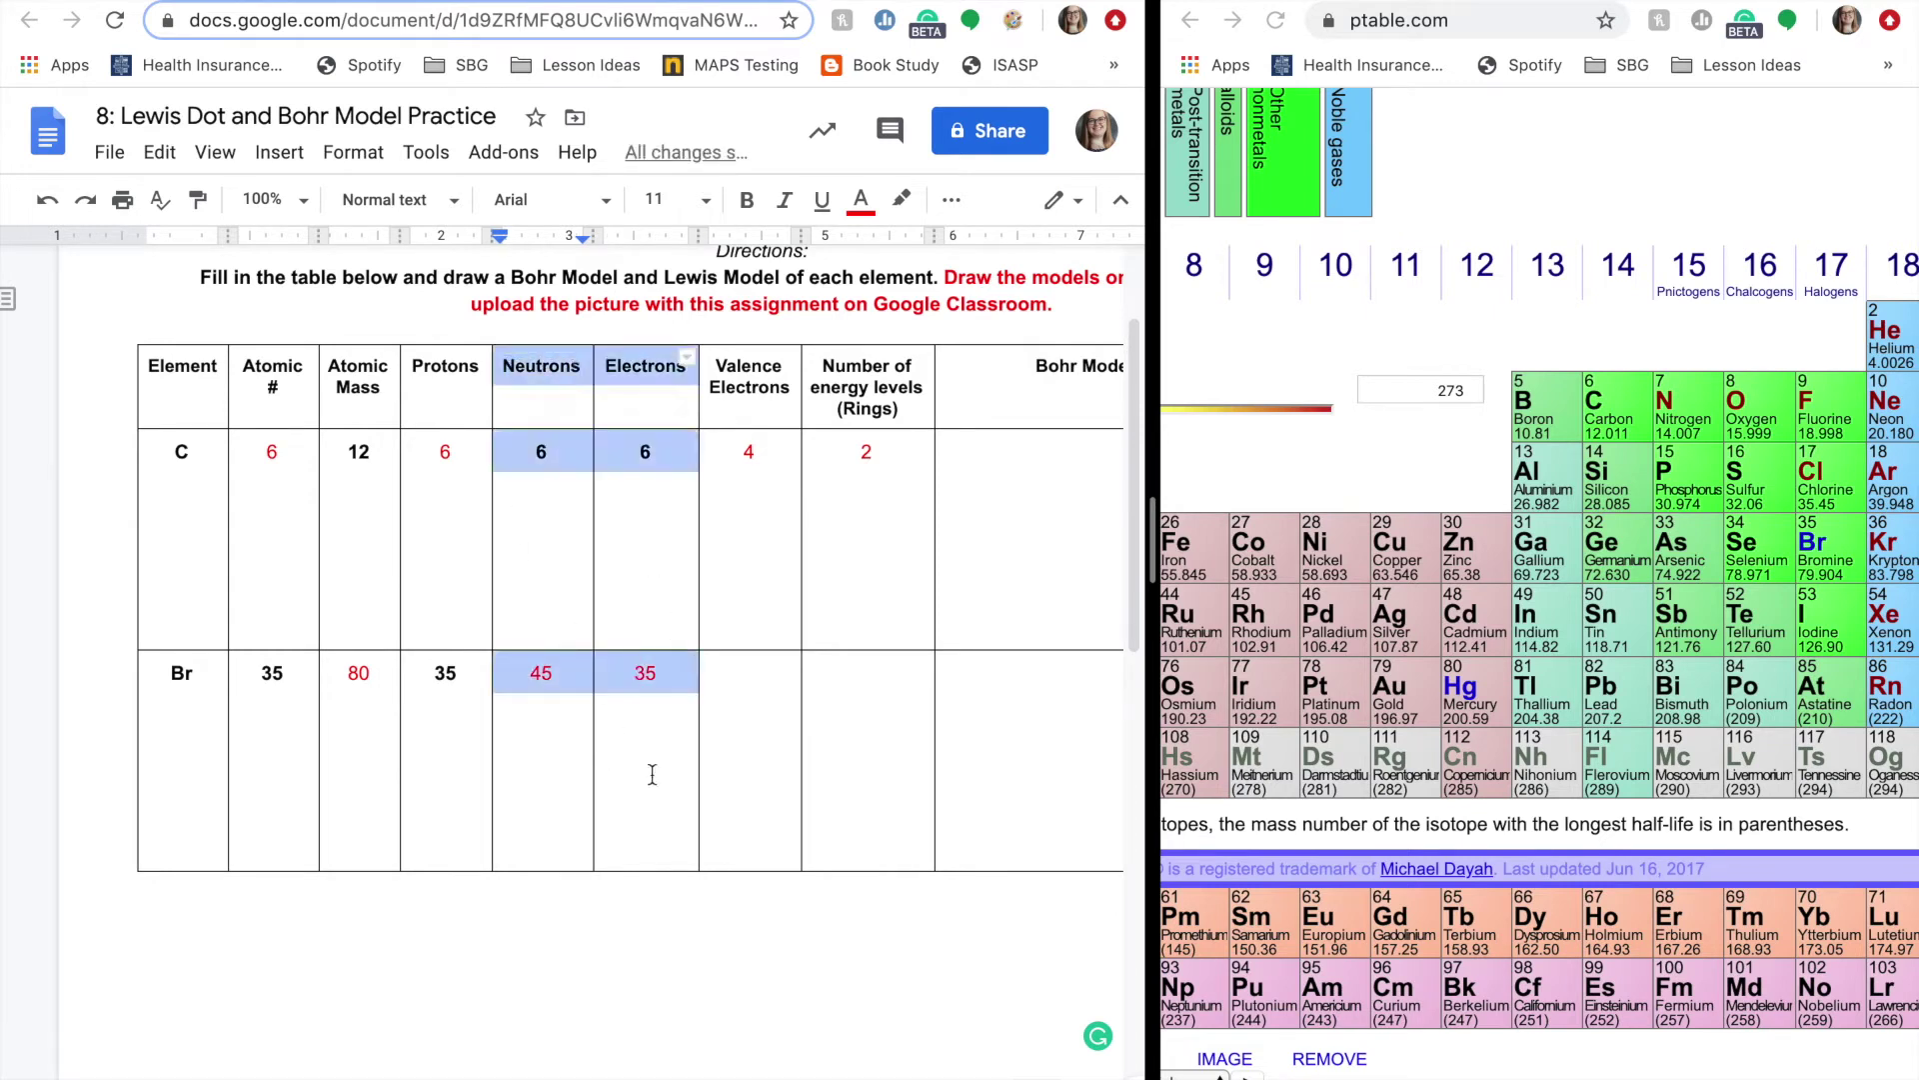
Select the second table's Electrons and Neutrons columns to compare column order with the first table.
scroll(680, 971, "down", 12)
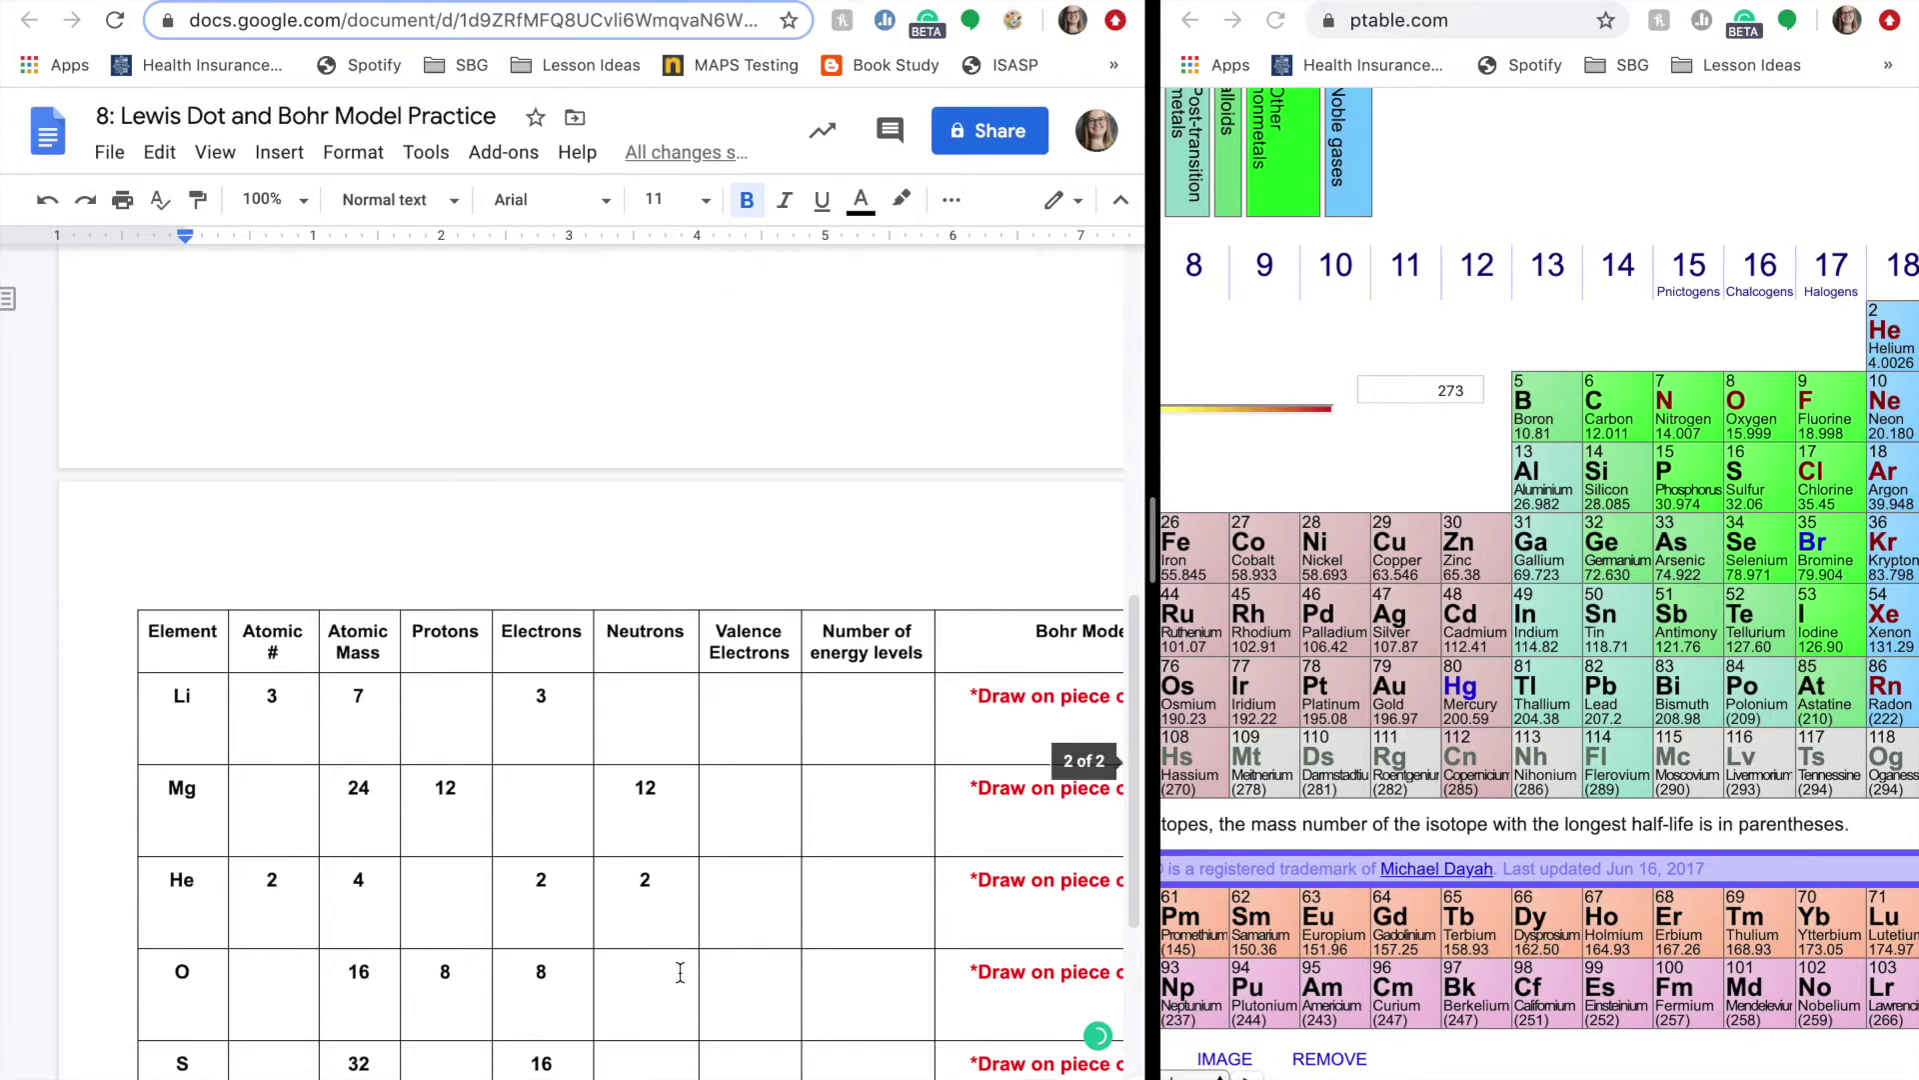
scroll(654, 840, "up", 1)
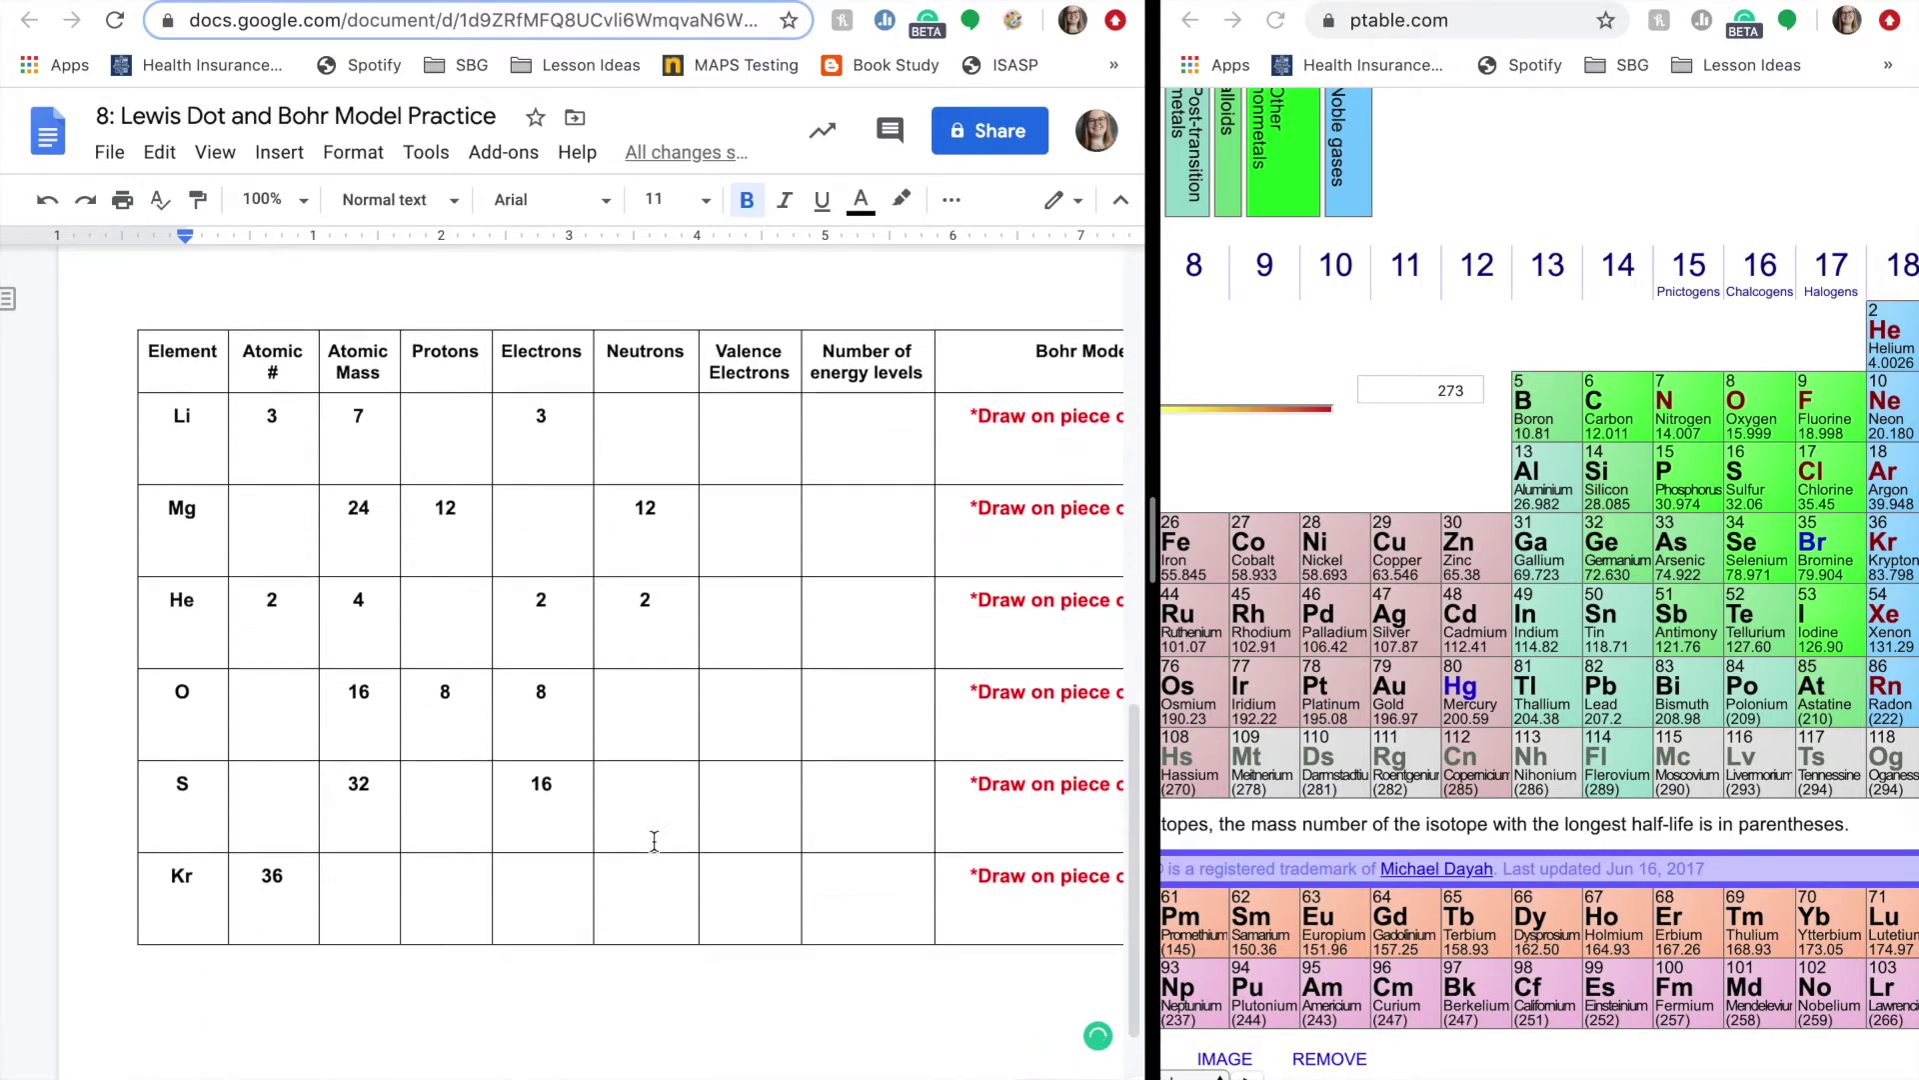
left_click(503, 354)
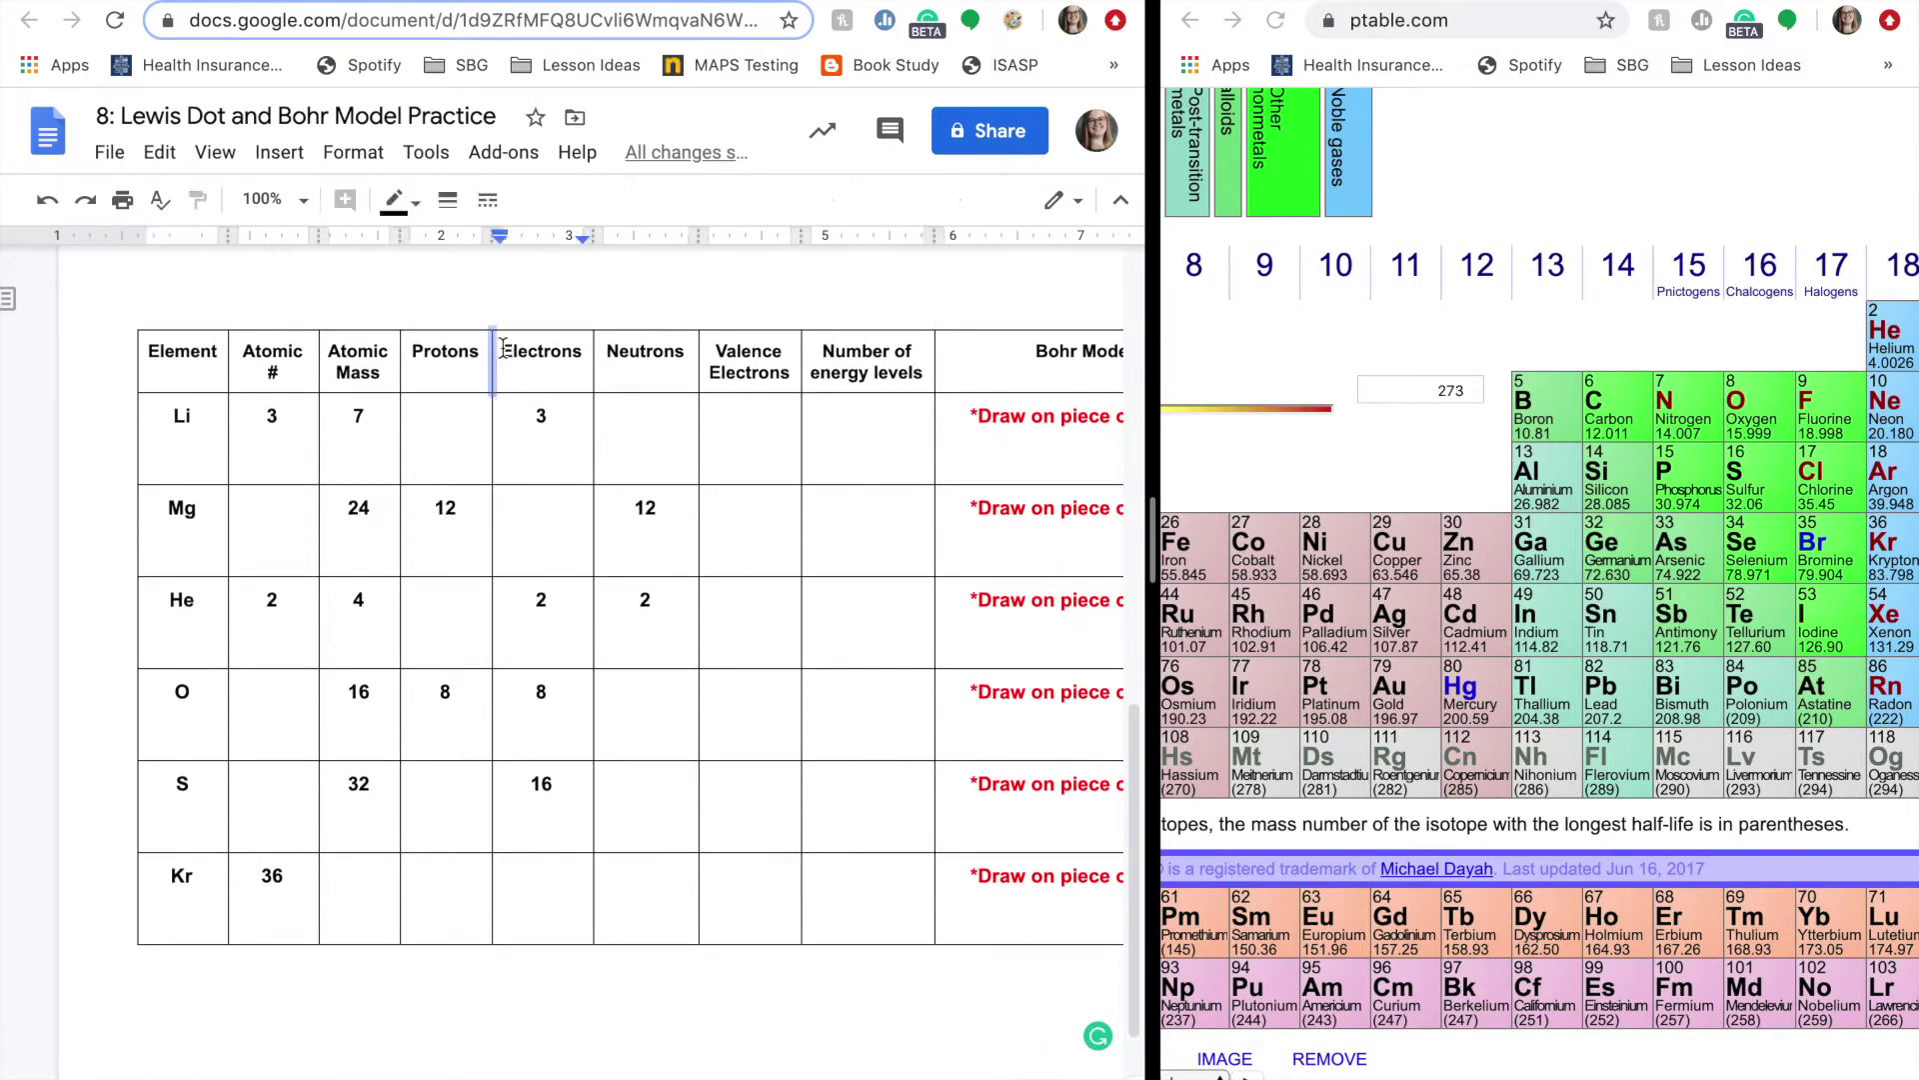
left_click_drag(503, 354, 663, 507)
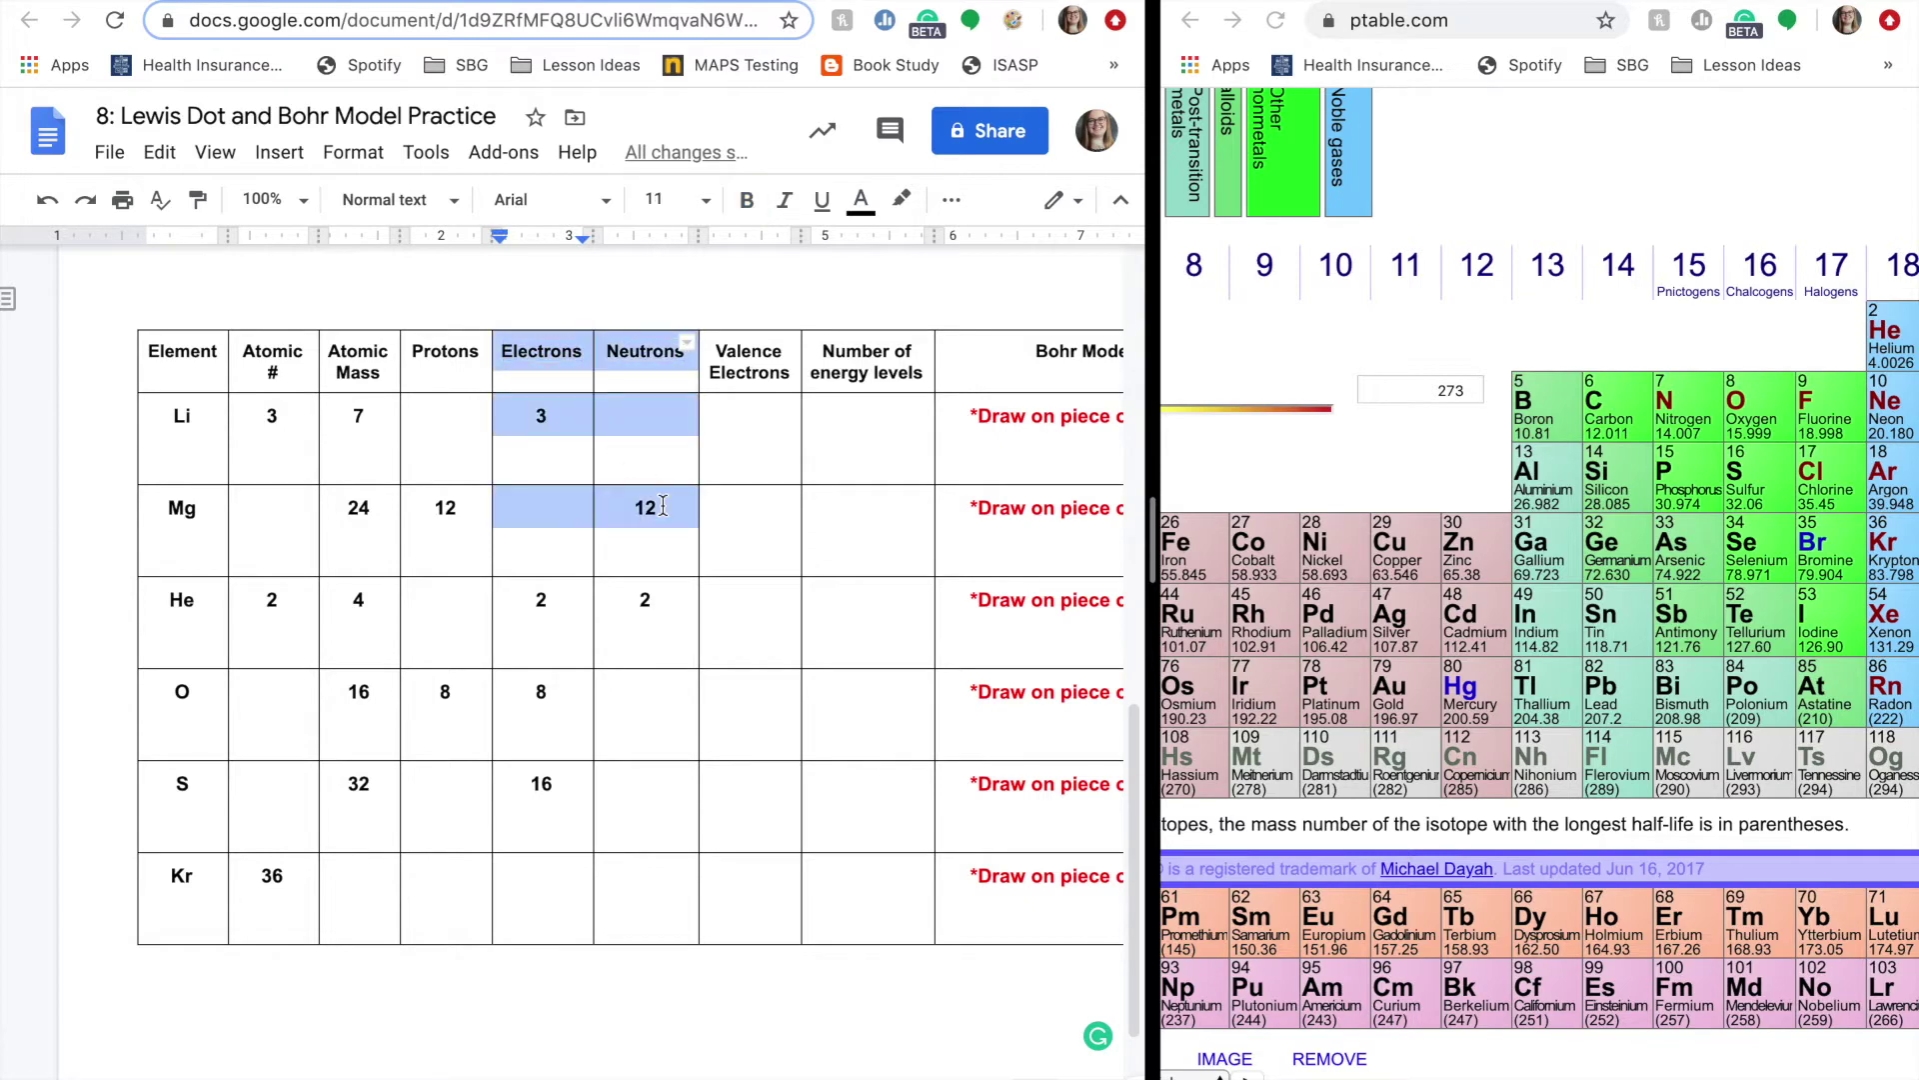
scroll(663, 1024, "up", 10)
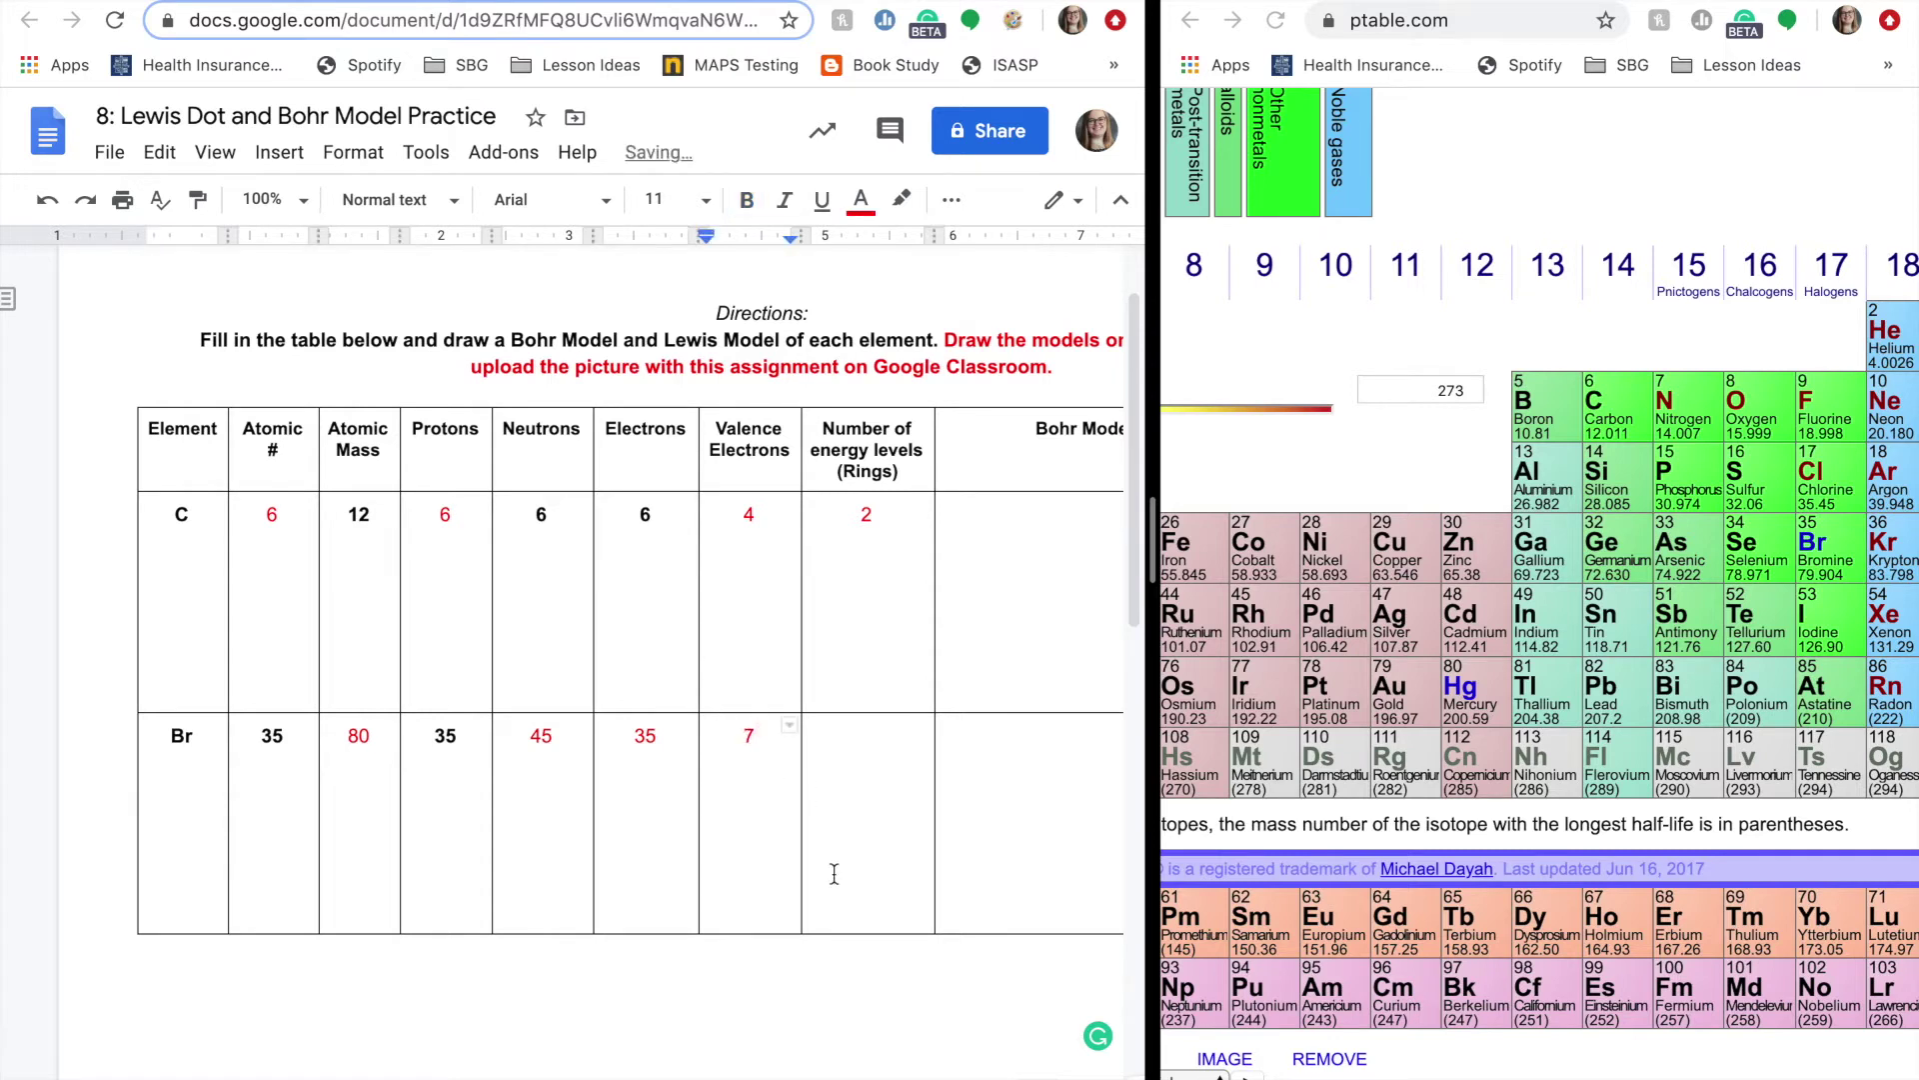
scroll(794, 906, "right", 2)
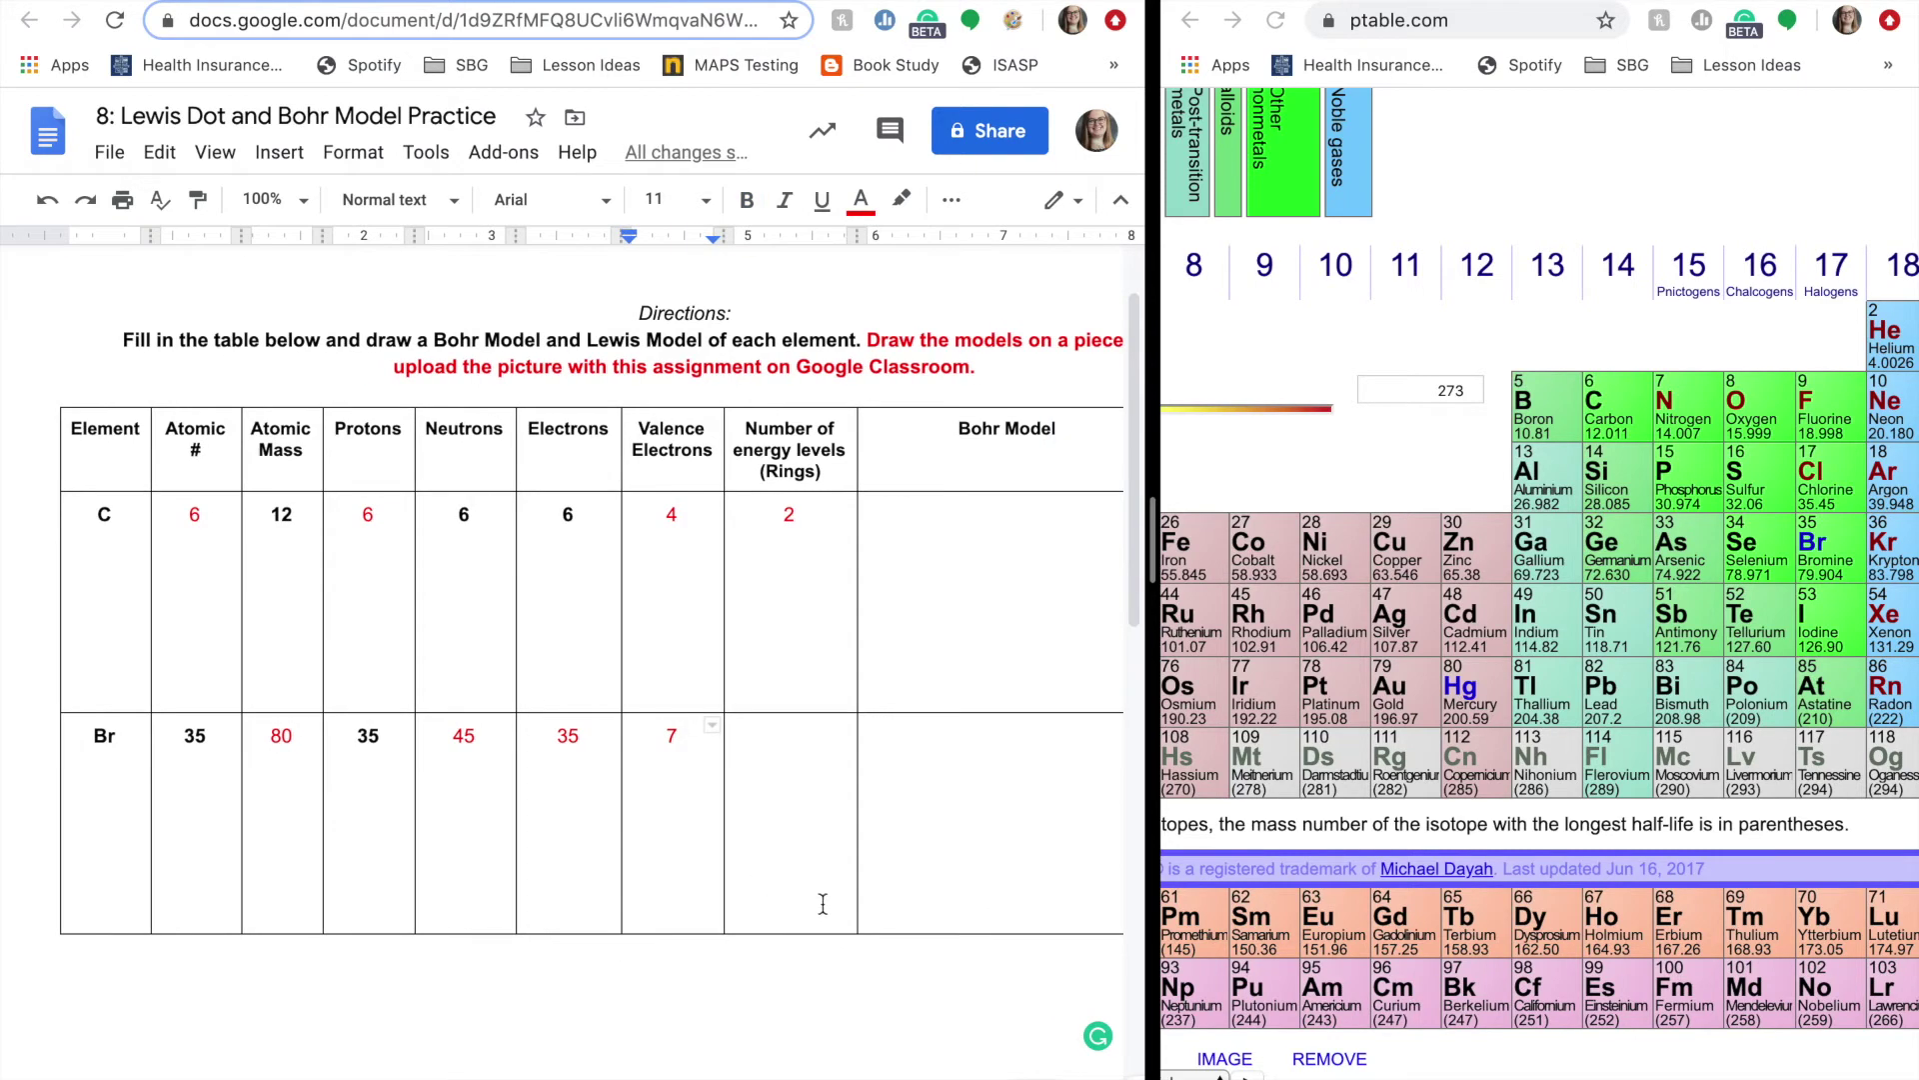
scroll(998, 922, "right", 2)
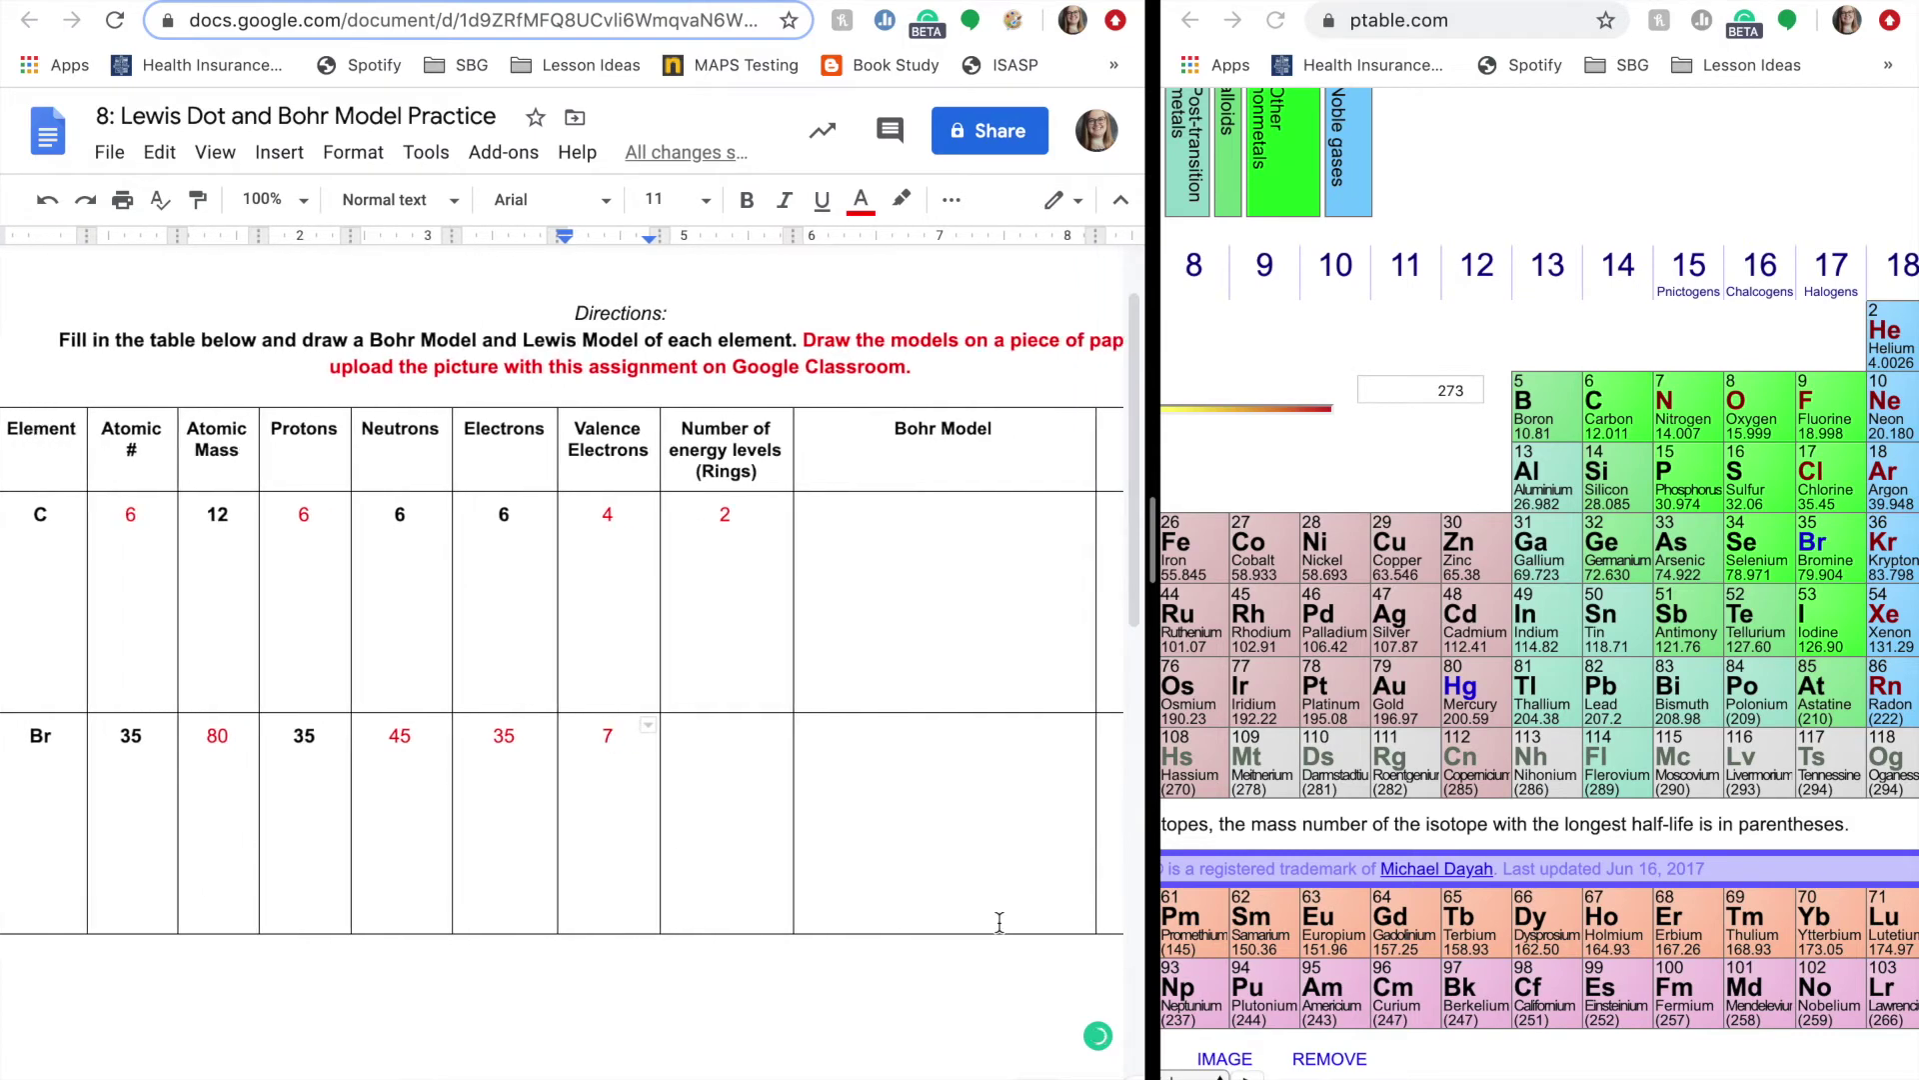
scroll(857, 886, "left", 1)
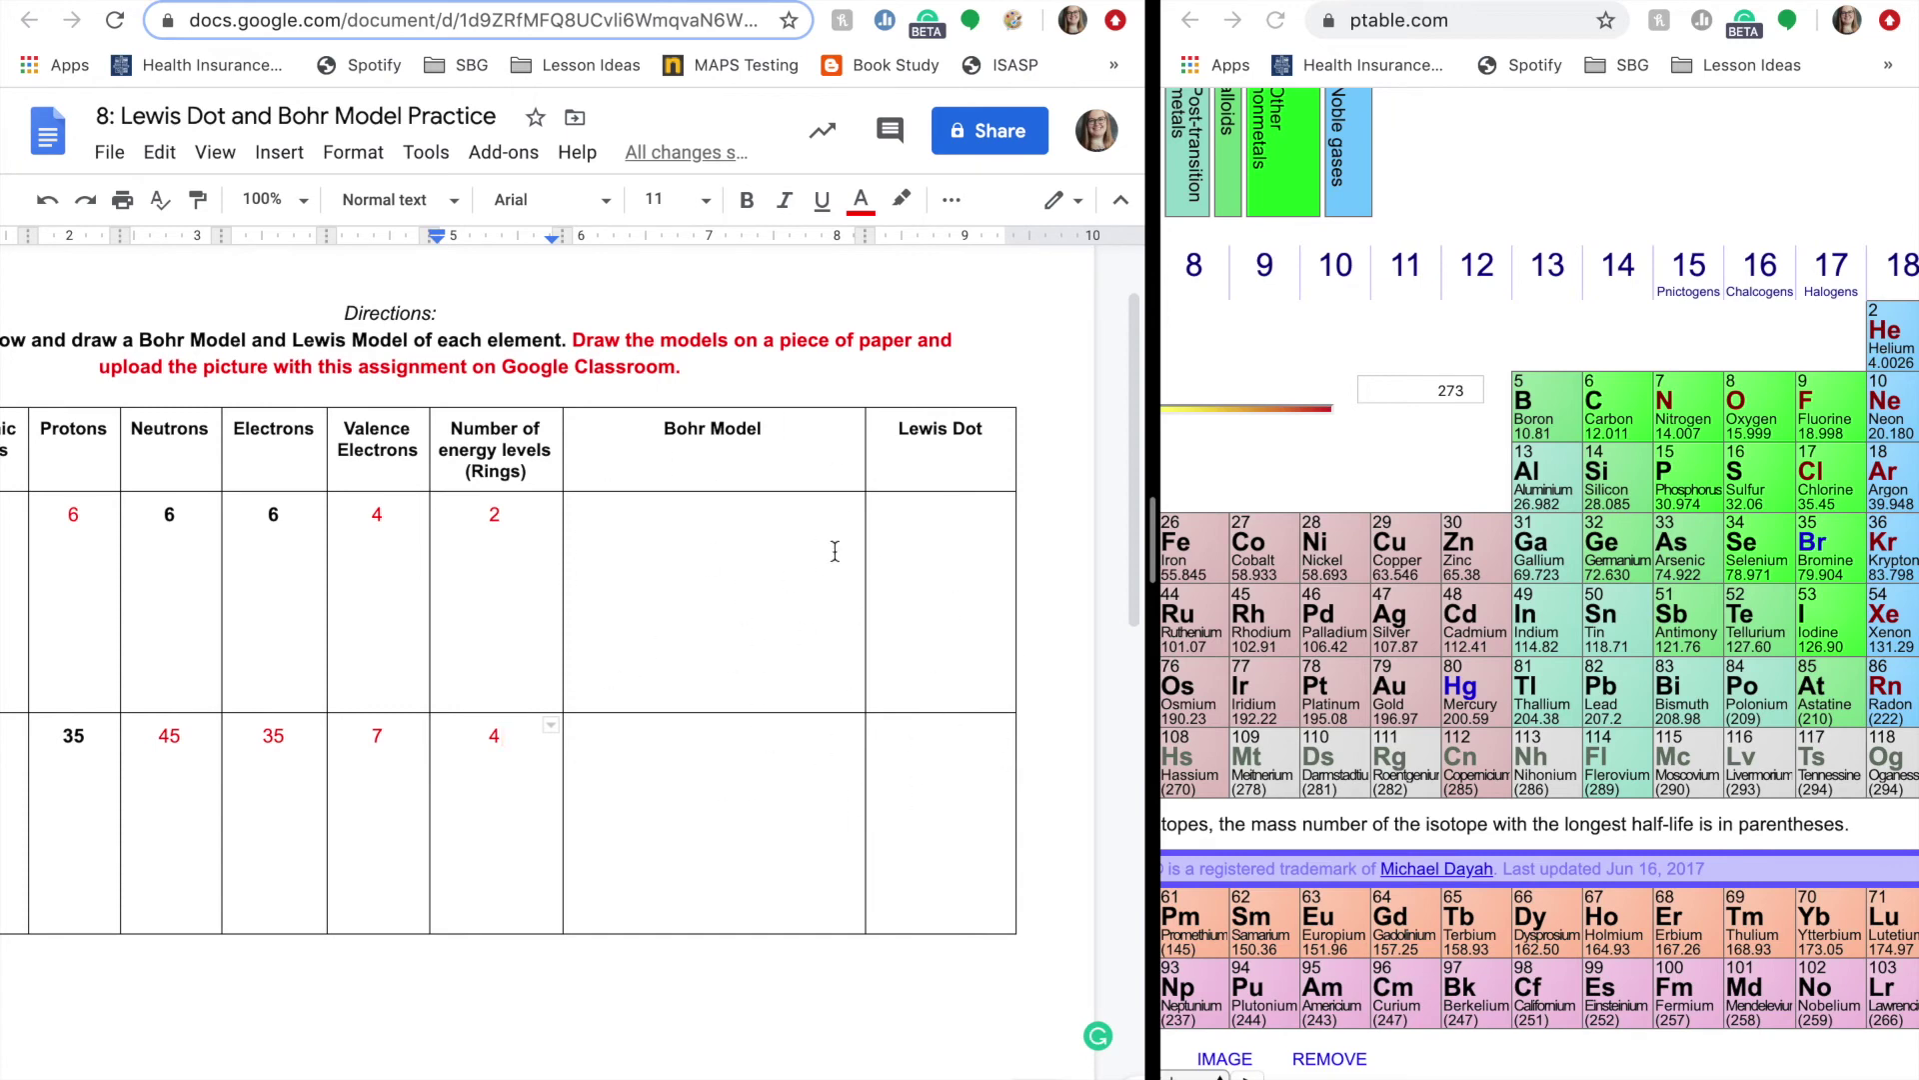
scroll(927, 770, "left", 5)
scroll(926, 770, "down", 10)
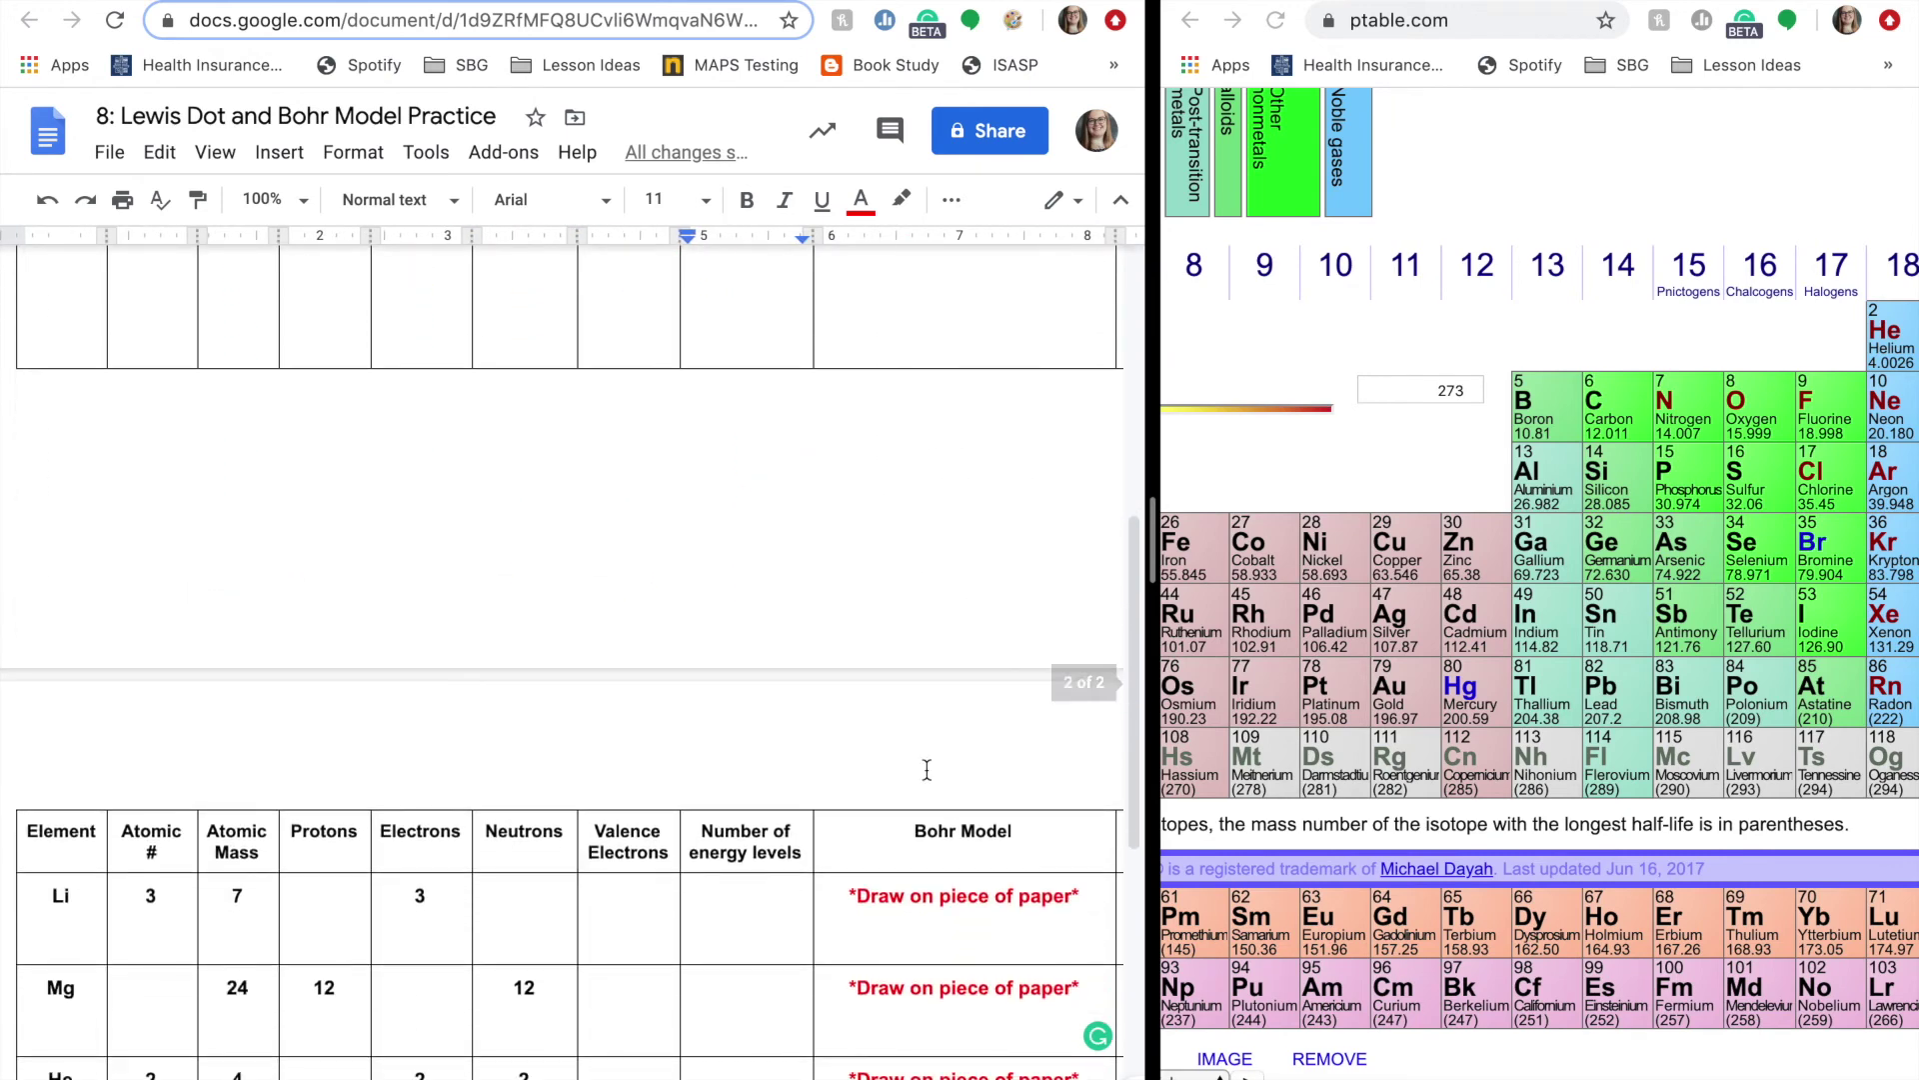
scroll(926, 770, "down", 3)
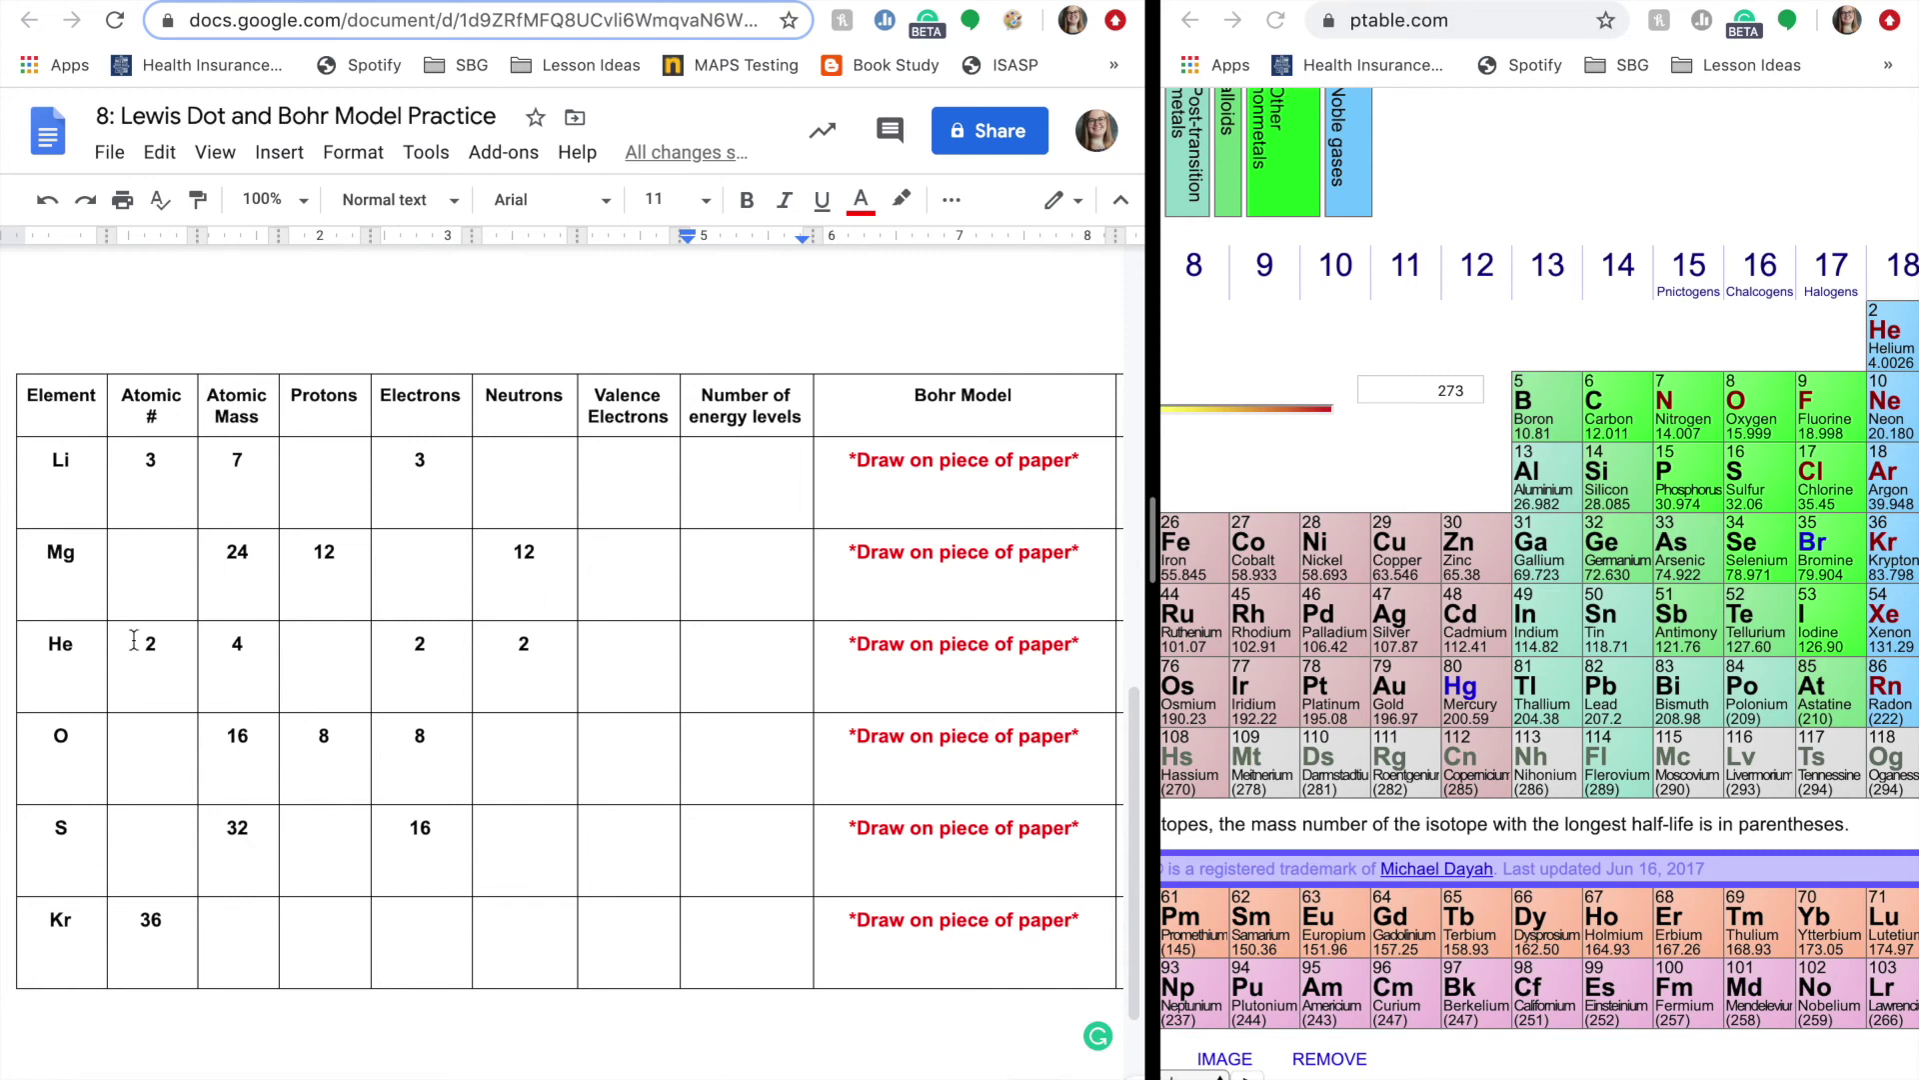
scroll(579, 802, "down", 1)
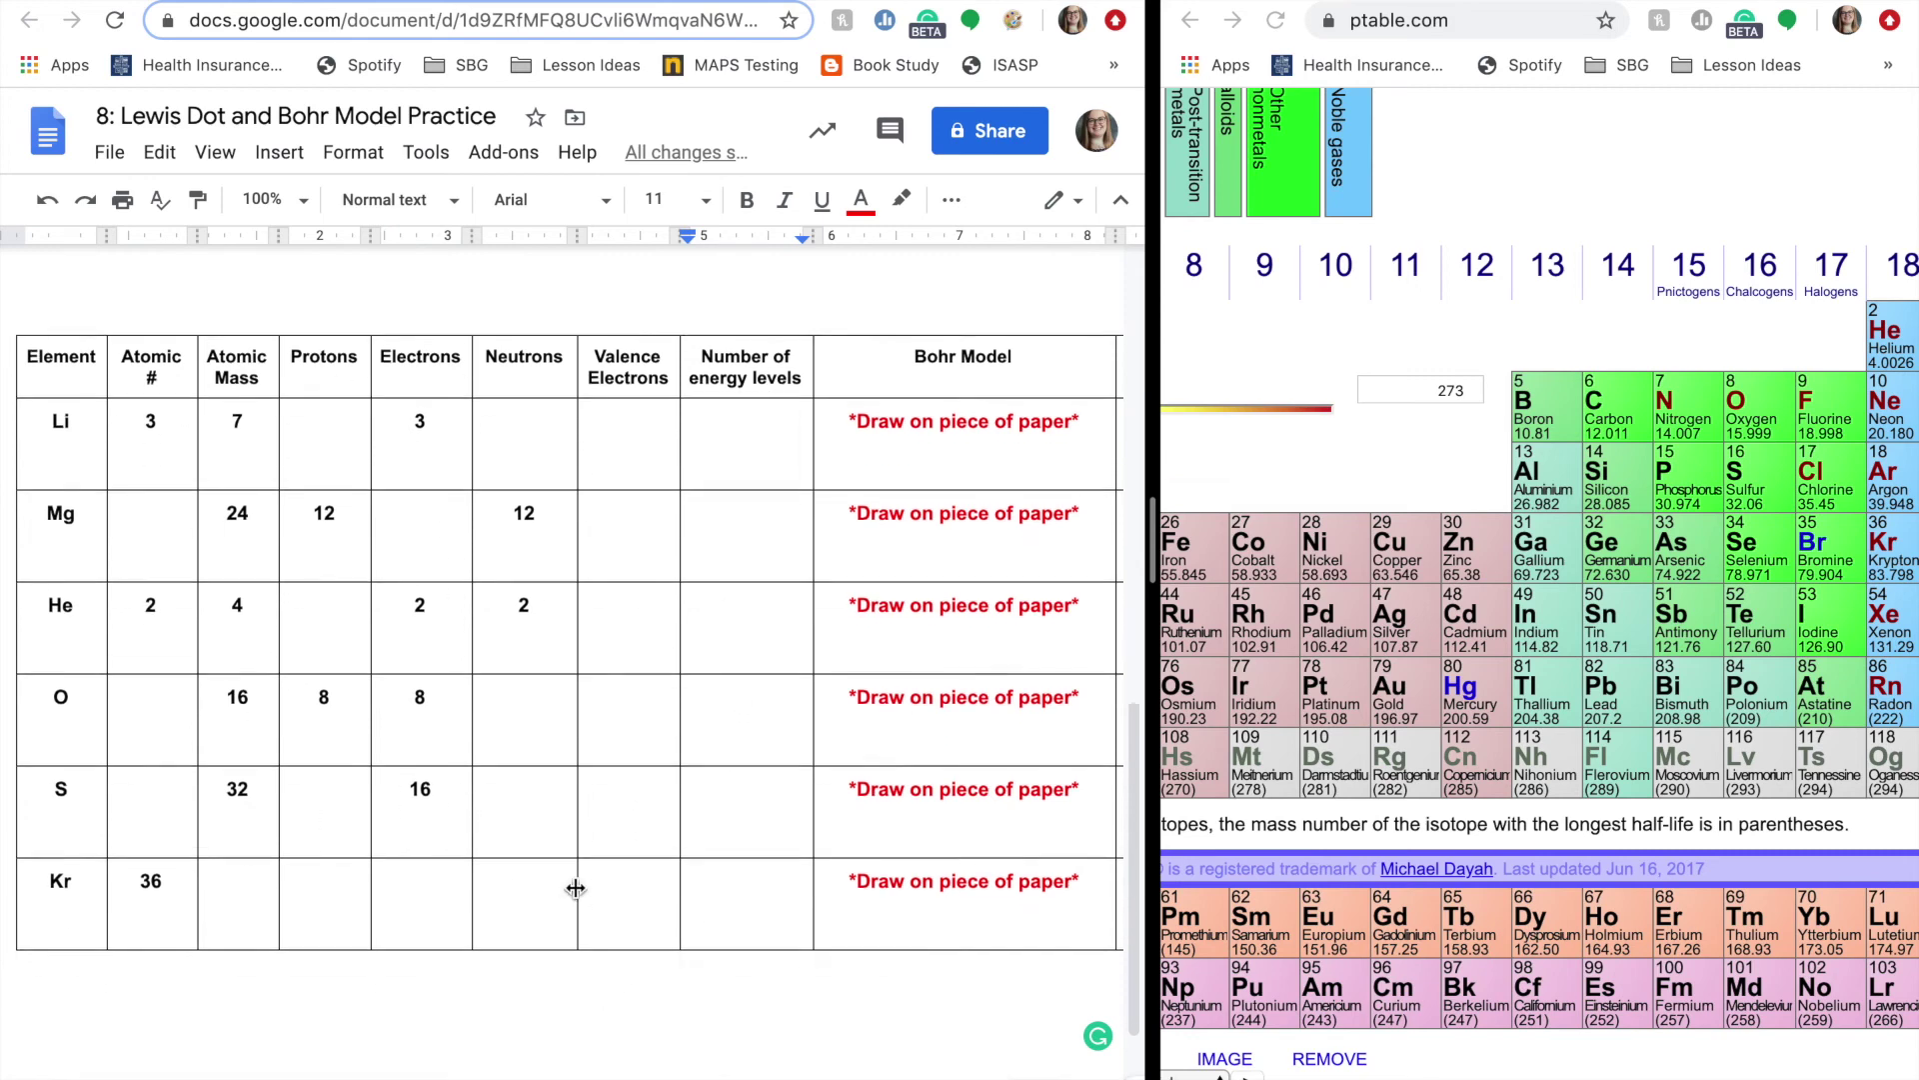
scroll(576, 886, "right", 2)
scroll(576, 887, "left", 1)
scroll(401, 749, "left", 1)
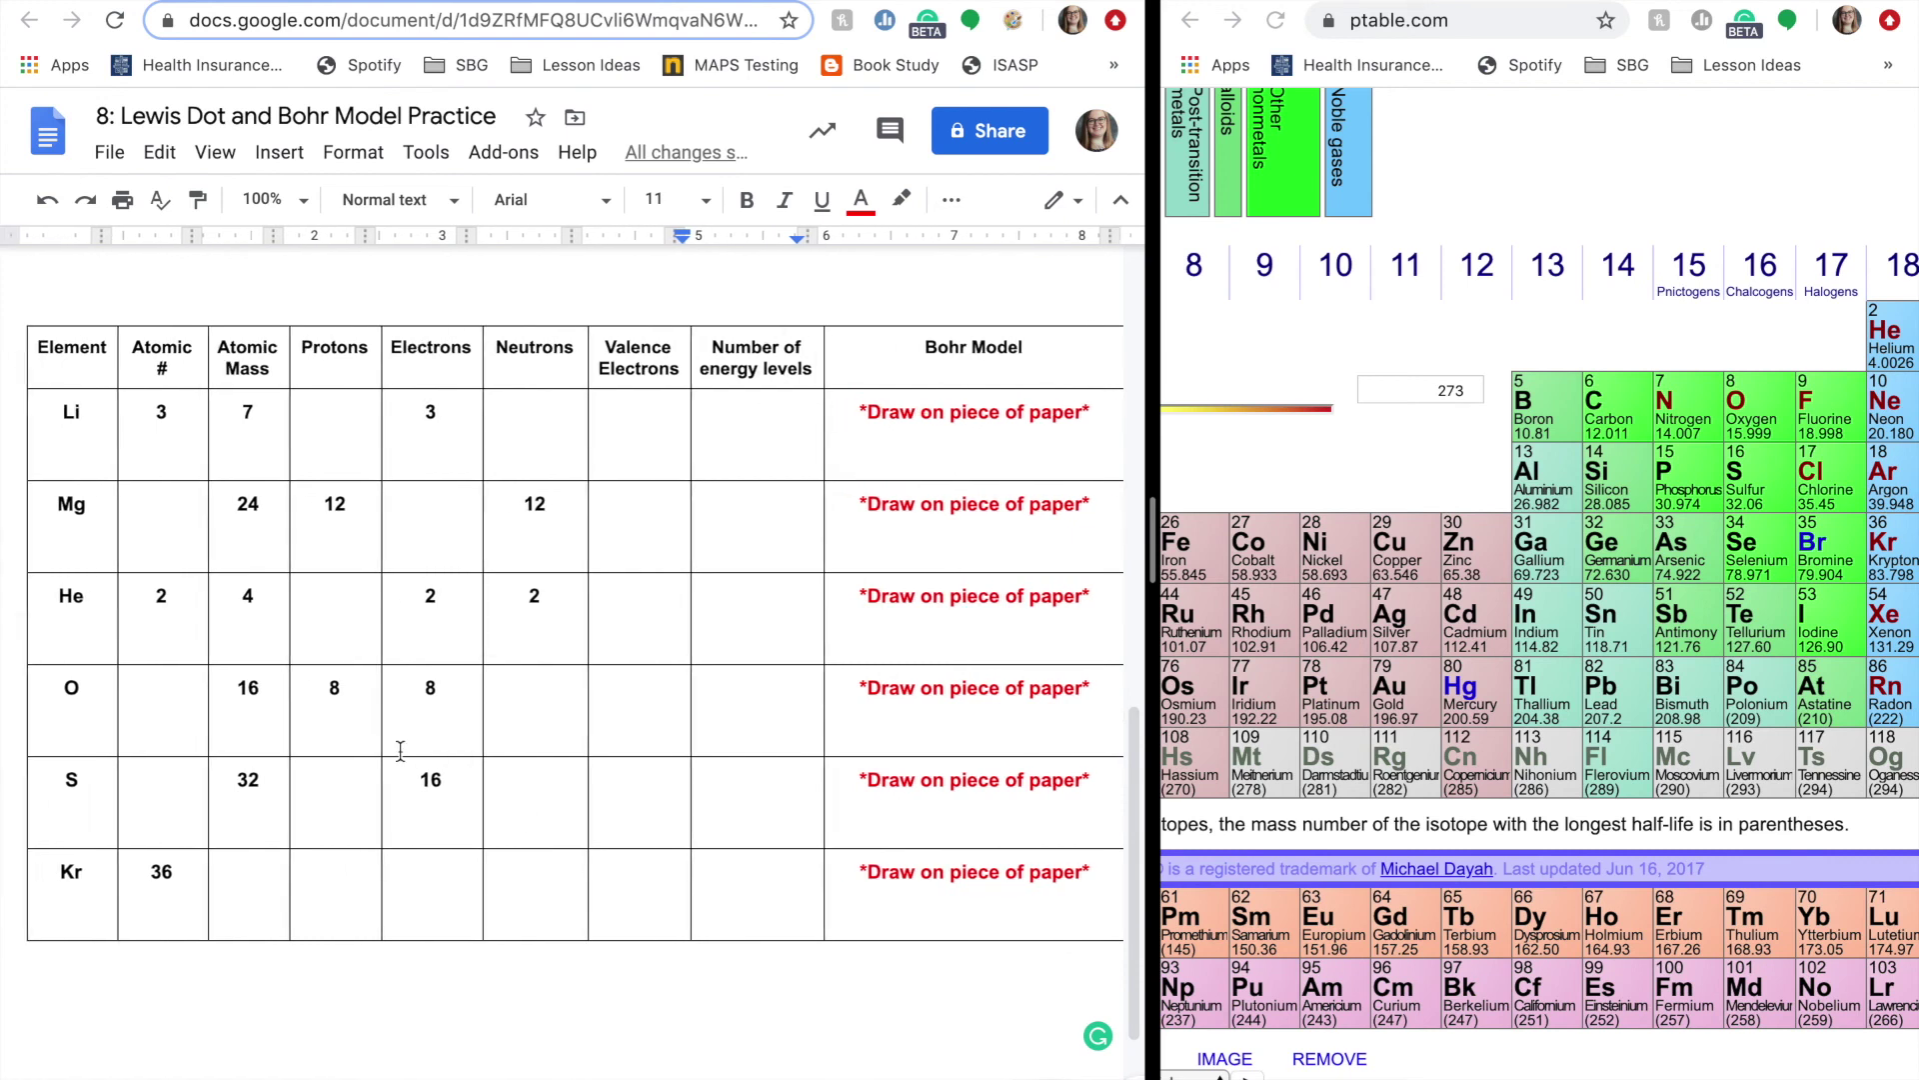